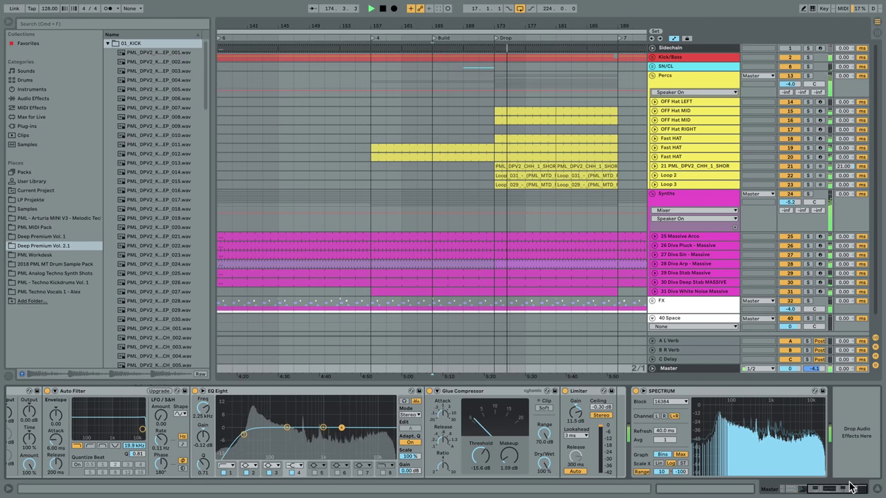
Step: Review the Master track's effect chain and select the Space track's range across the full arrangement, from bar 17 to 241
{"action": "left_click_drag", "start_coordinate": [849, 486], "coordinate": [774, 489]}
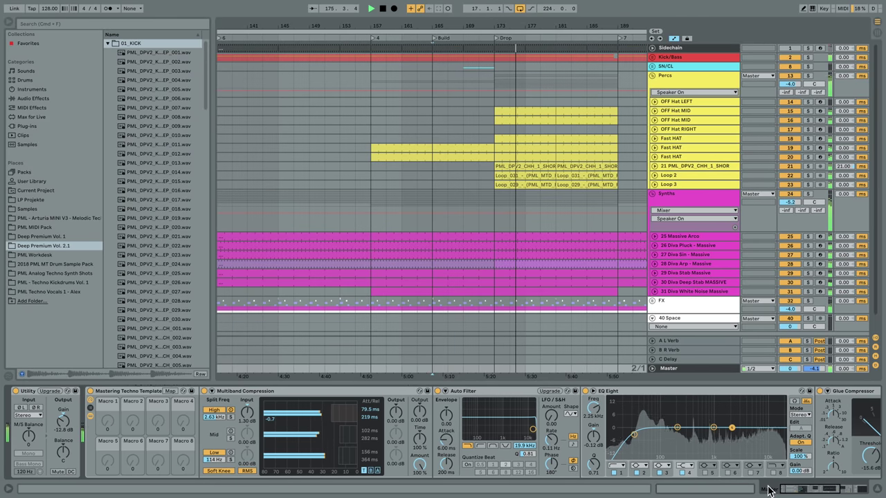
{"action": "left_click", "coordinate": [879, 490]}
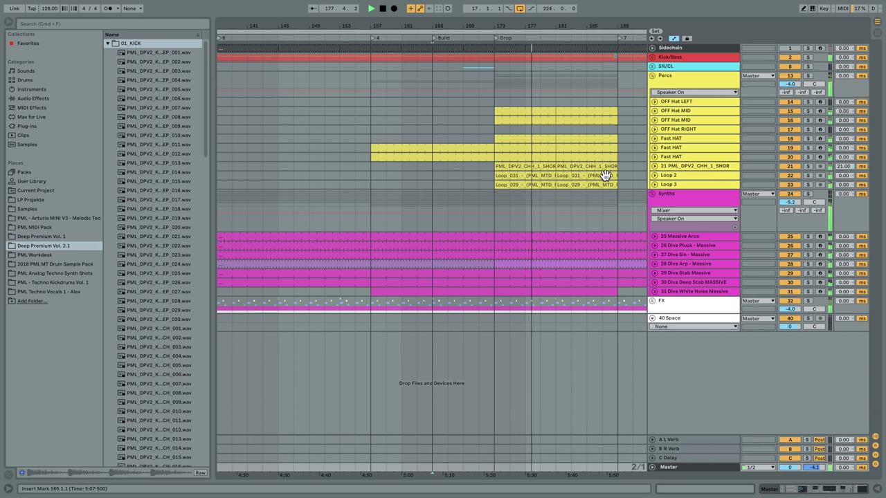
{"action": "left_click_drag", "start_coordinate": [581, 27], "coordinate": [503, 4]}
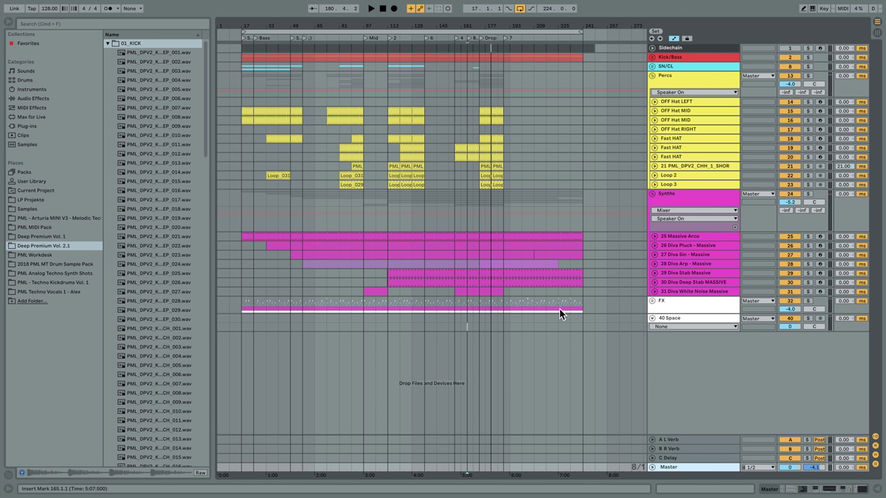
{"action": "left_click_drag", "start_coordinate": [241, 366], "coordinate": [507, 338]}
{"action": "left_click_drag", "start_coordinate": [581, 332], "coordinate": [573, 332]}
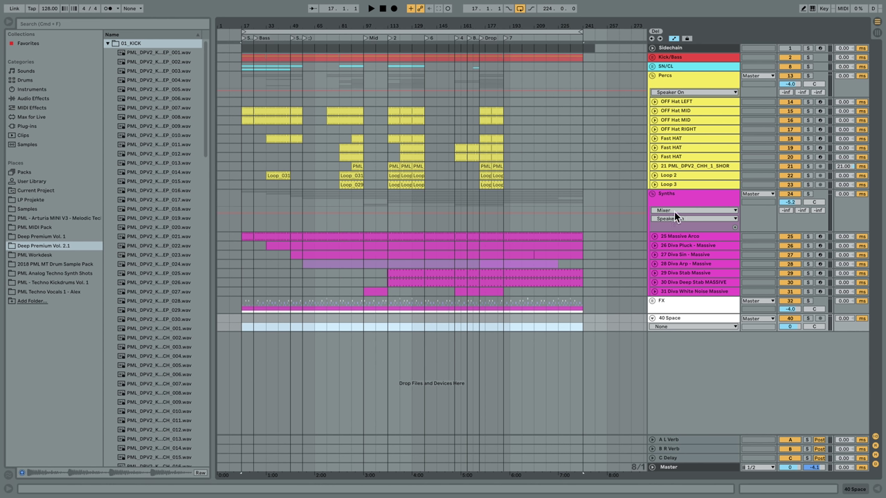
Step: Unfold the FX group to examine its tracks, collapse track 35 3-Audio 1-1, and fold the group again
{"action": "left_click", "coordinate": [652, 300]}
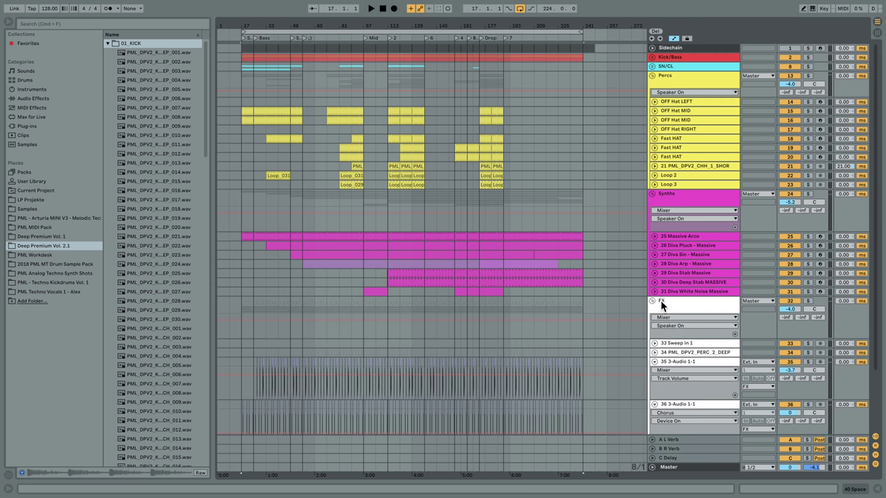
{"action": "scroll", "coordinate": [683, 318], "scroll_direction": "down", "scroll_amount": 3}
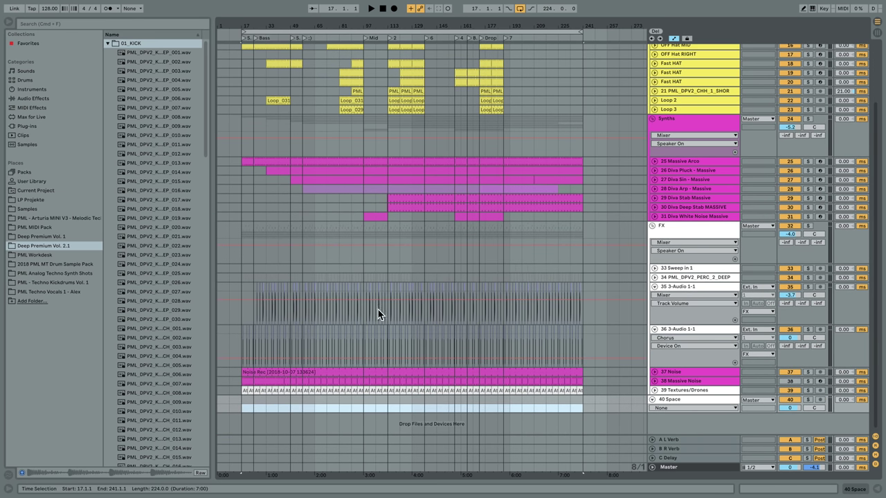
{"action": "left_click", "coordinate": [654, 286]}
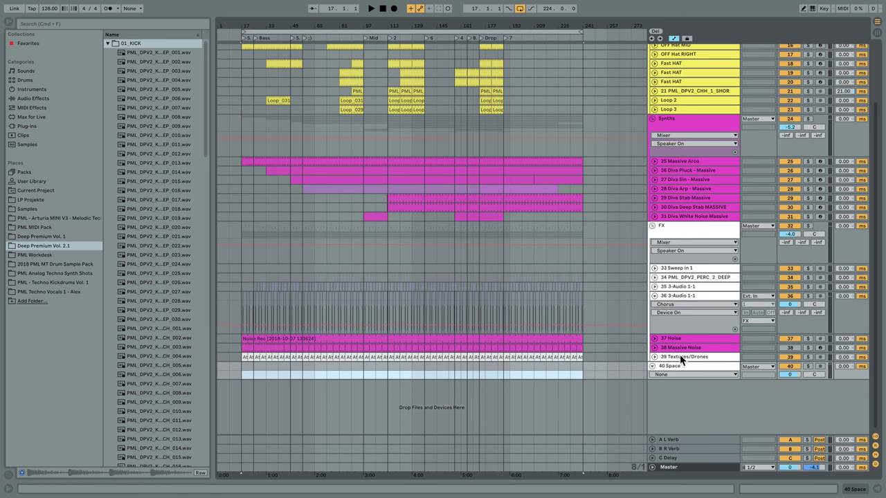
{"action": "left_click", "coordinate": [651, 225]}
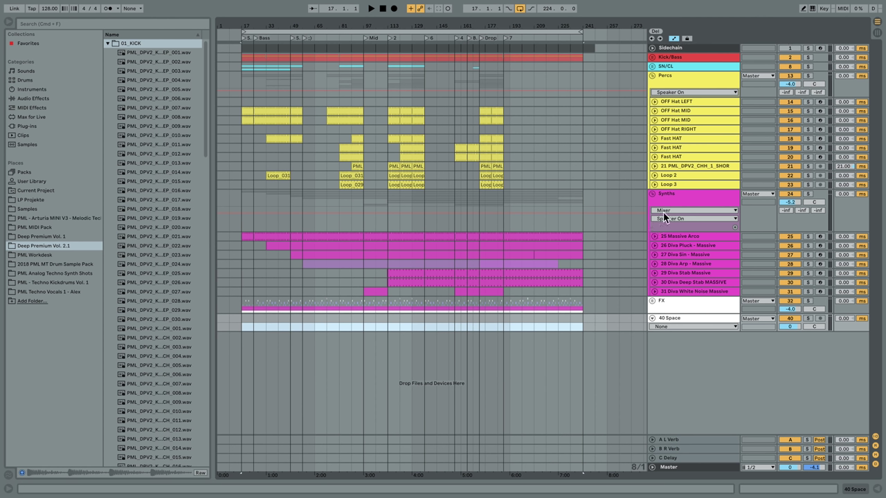
Step: Unfold the Kick/Bass group and mute the SN/CL, Percs, Synths and FX groups
{"action": "left_click", "coordinate": [662, 58]}
{"action": "left_click", "coordinate": [651, 58]}
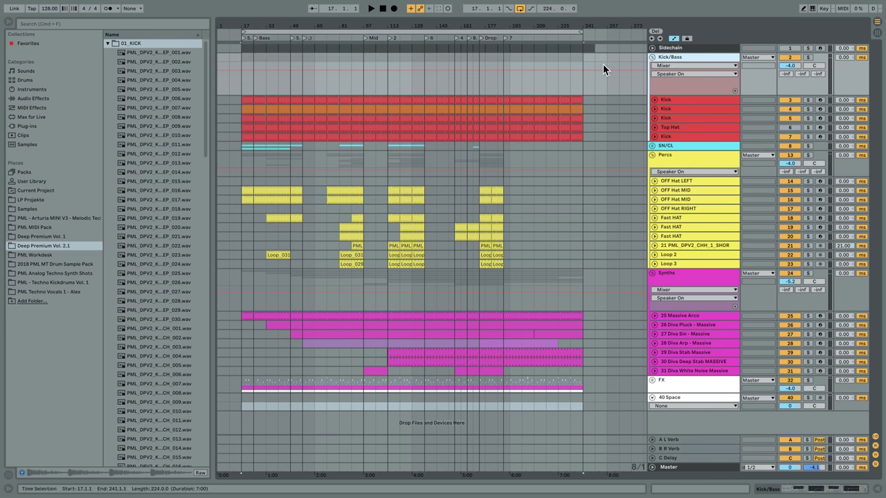
{"action": "left_click", "coordinate": [267, 92]}
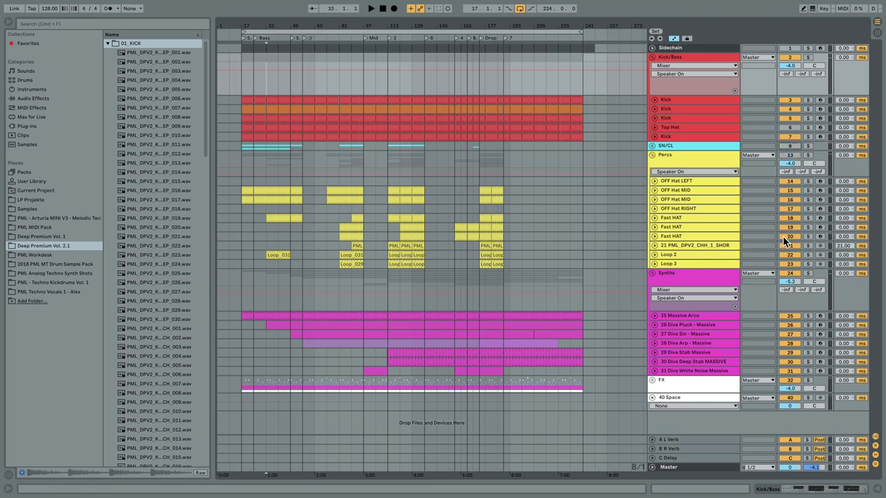
{"action": "left_click_drag", "start_coordinate": [789, 281], "coordinate": [789, 380]}
Step: Listen to the isolated Kick/Bass group from bar 33, with the arrangement enlarged around that bar
{"action": "key", "text": "space"}
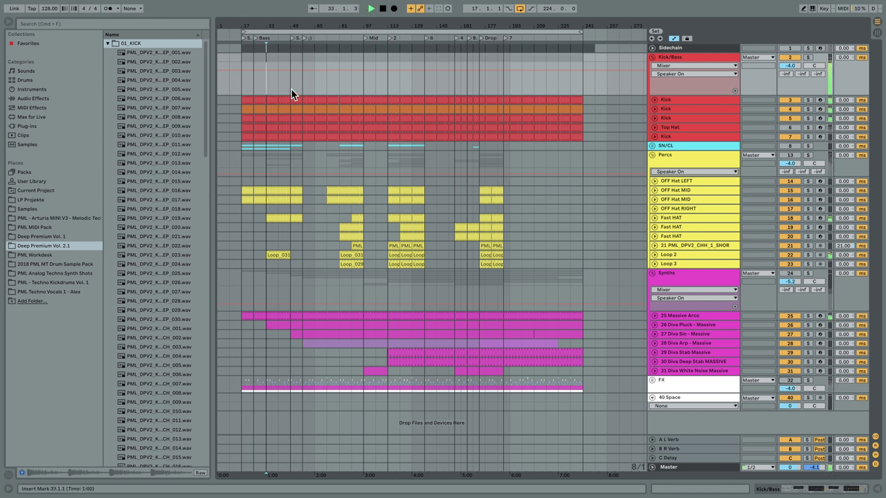
{"action": "key", "text": "space"}
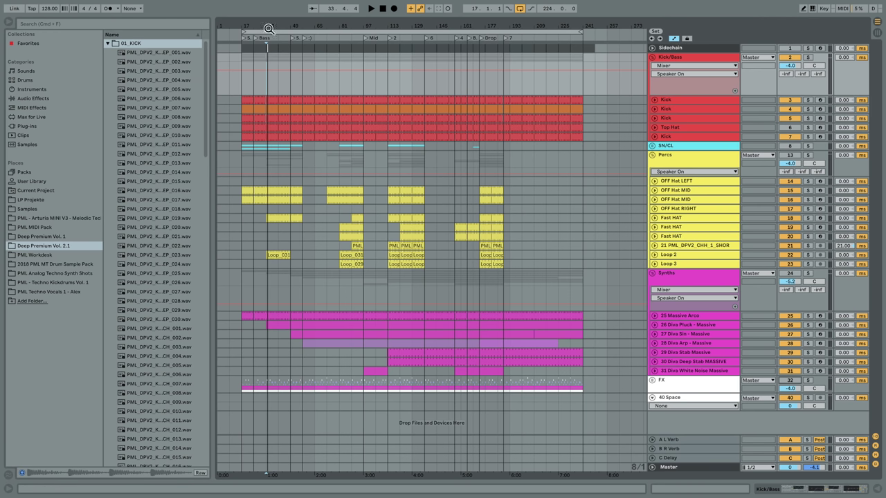
{"action": "left_click_drag", "start_coordinate": [266, 26], "coordinate": [348, 127]}
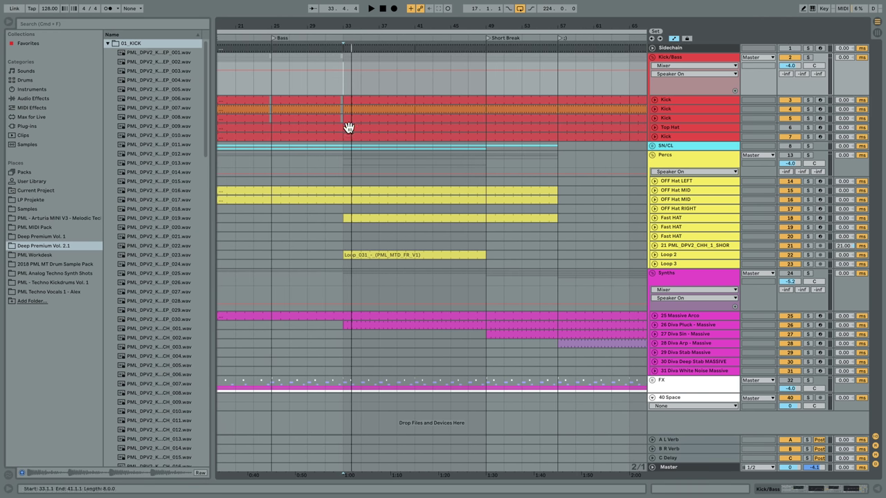
{"action": "key", "text": "space"}
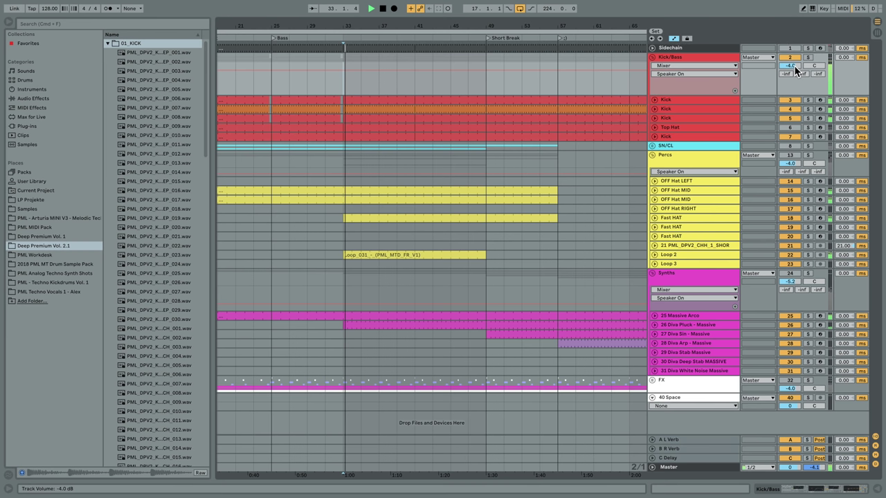
Step: Show the device chain of the first Kick track and unfold the track
{"action": "left_click", "coordinate": [704, 58]}
{"action": "double_click", "coordinate": [699, 105]}
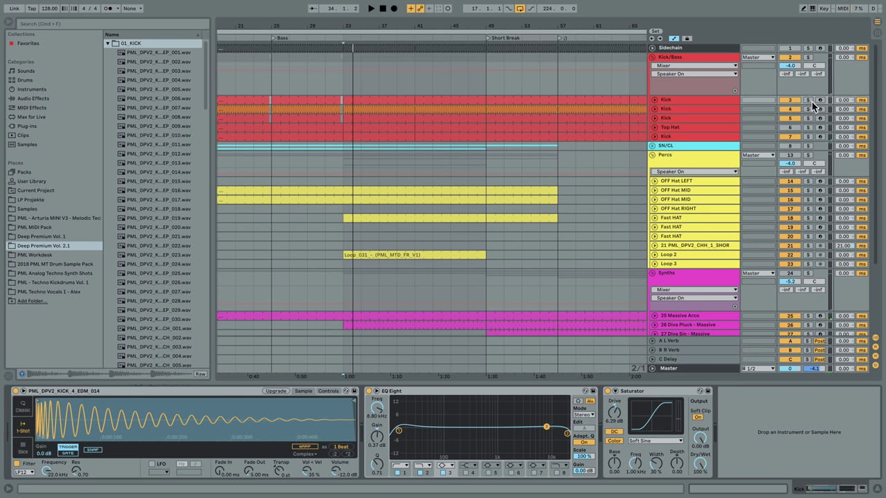
{"action": "left_click", "coordinate": [656, 101]}
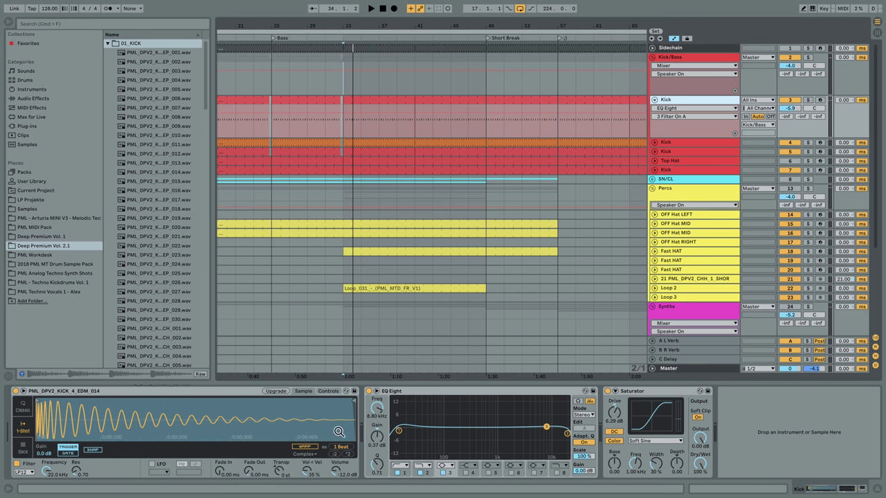
Step: Solo and play the first Kick track, and examine the note pattern in its MIDI clip at bar 25
{"action": "key", "text": "space"}
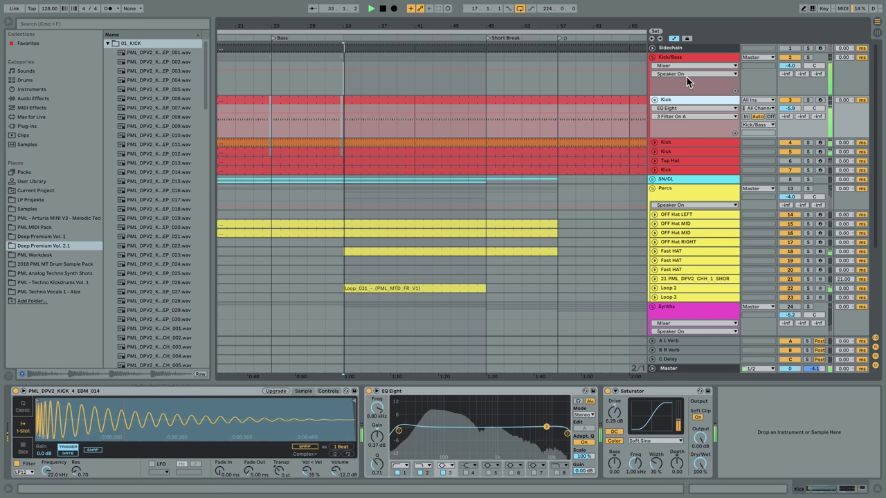
{"action": "left_click", "coordinate": [807, 101]}
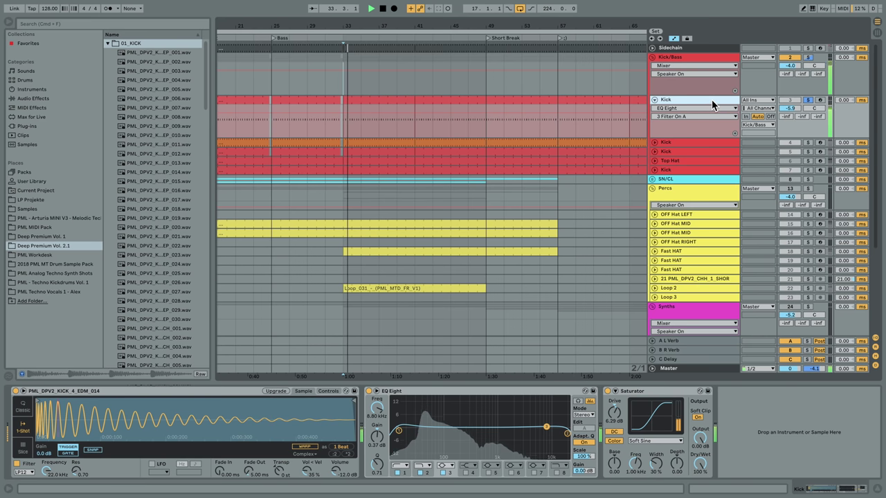
{"action": "key", "text": "space"}
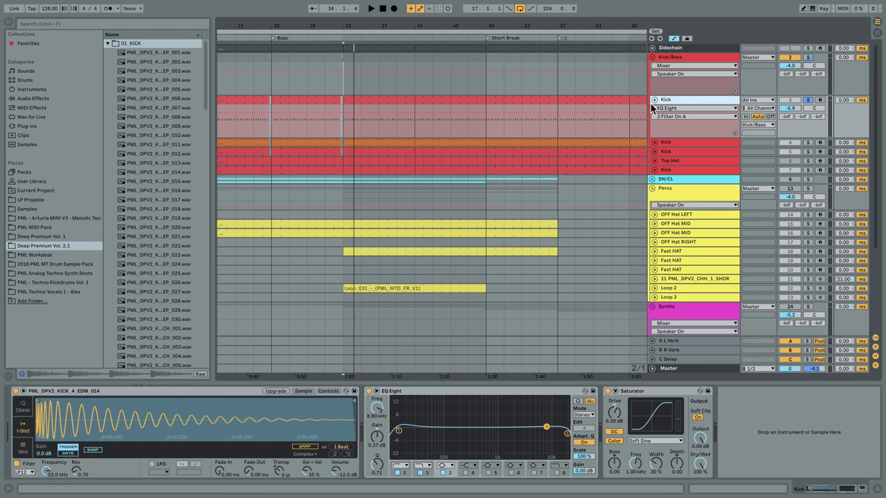
{"action": "double_click", "coordinate": [305, 114]}
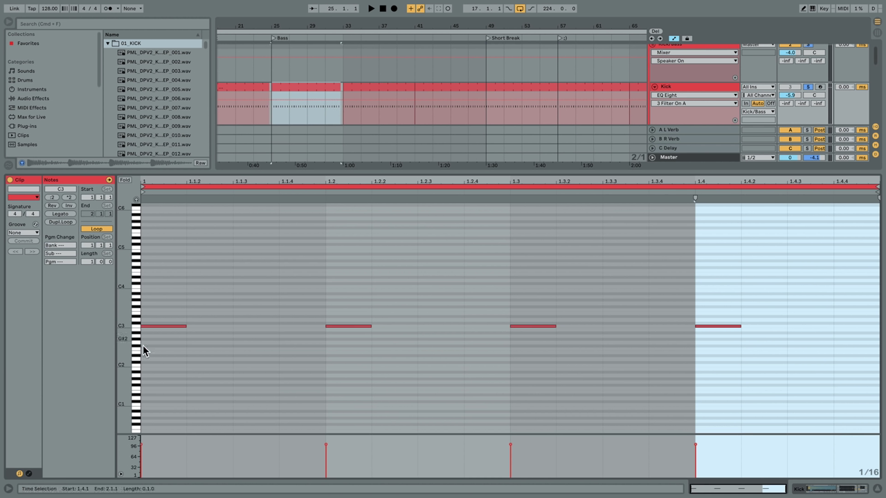
{"action": "left_click", "coordinate": [804, 489]}
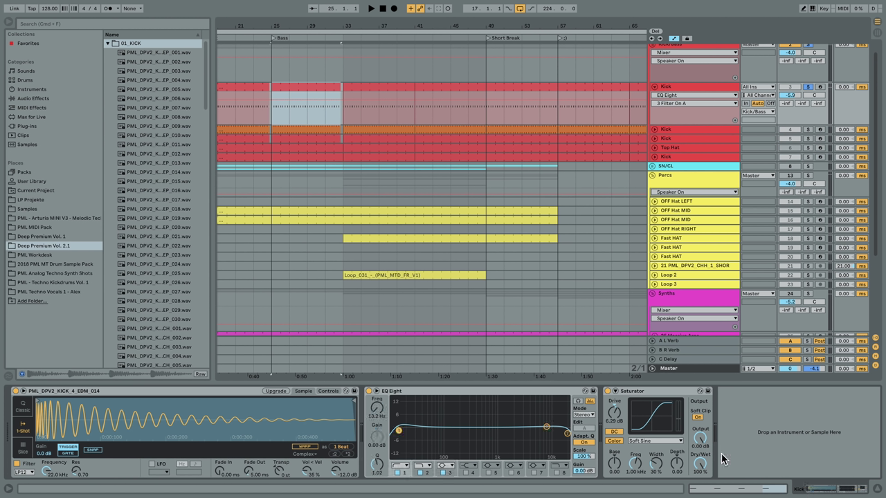
Step: Compare the first Kick track's sound with its Saturator bypassed and enabled, playing from bar 25
{"action": "left_click", "coordinate": [608, 392]}
{"action": "key", "text": "space"}
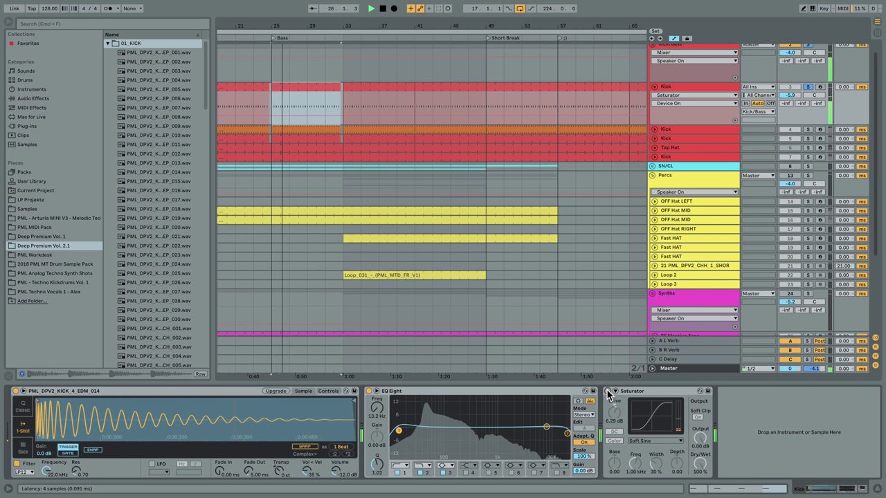
{"action": "left_click", "coordinate": [607, 391]}
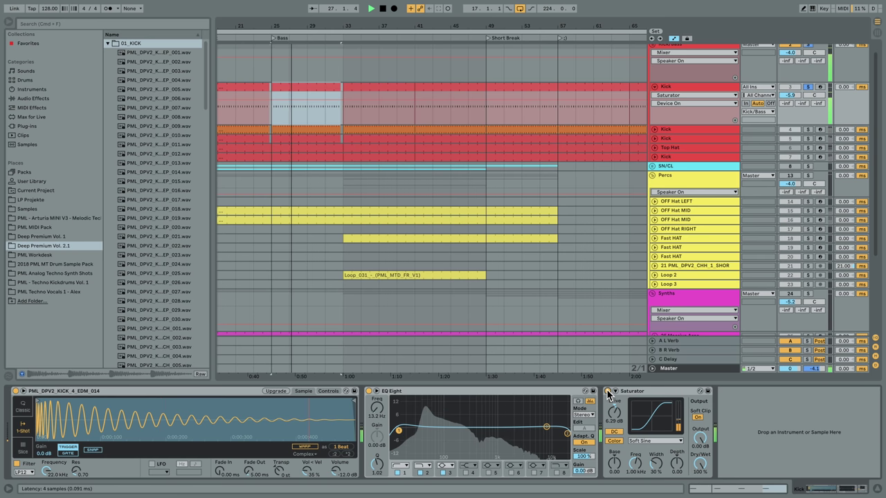
{"action": "key", "text": "space"}
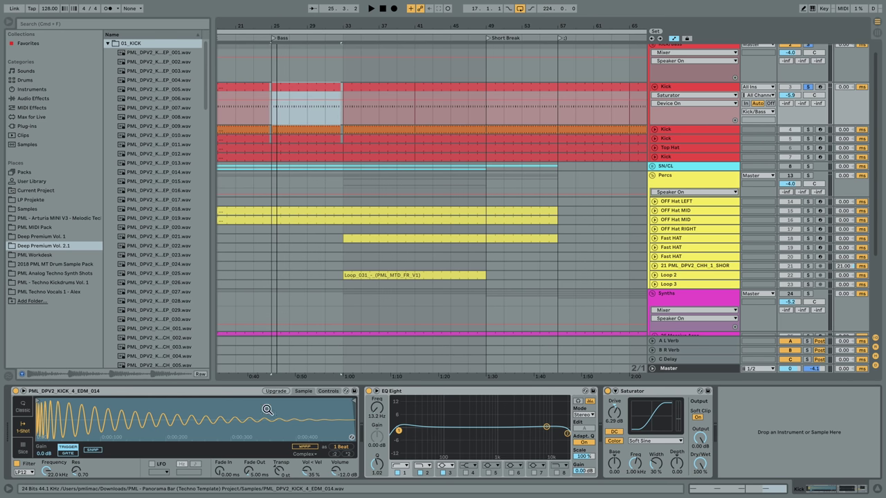
{"action": "key", "text": "space"}
{"action": "left_click", "coordinate": [607, 391]}
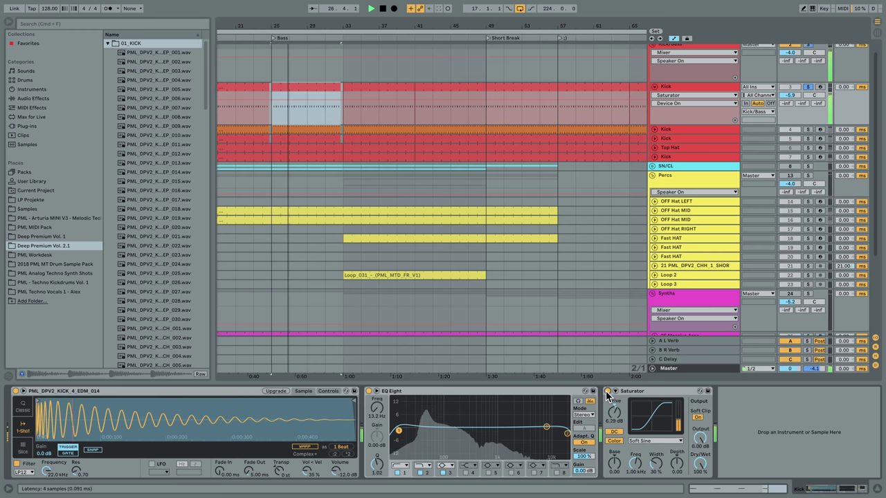
{"action": "left_click", "coordinate": [608, 391]}
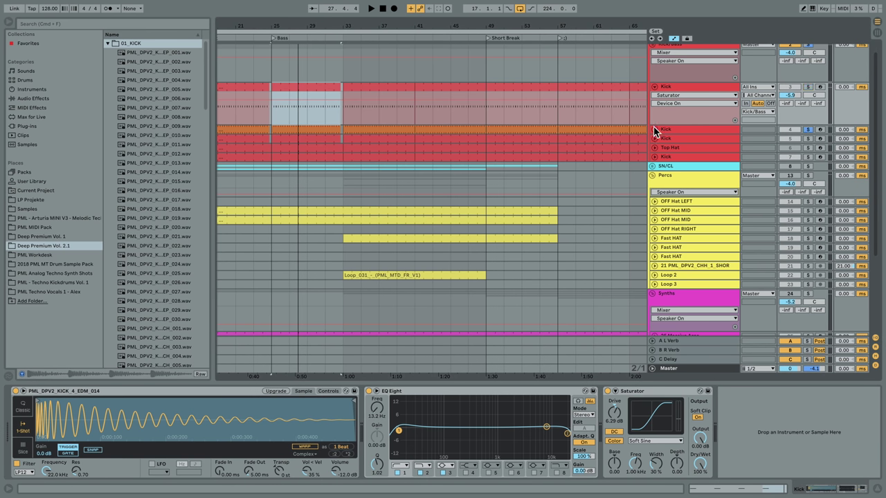
Step: Solo and unfold the second Kick track, and play it from bar 25
{"action": "left_click", "coordinate": [655, 129]}
{"action": "left_click", "coordinate": [679, 135]}
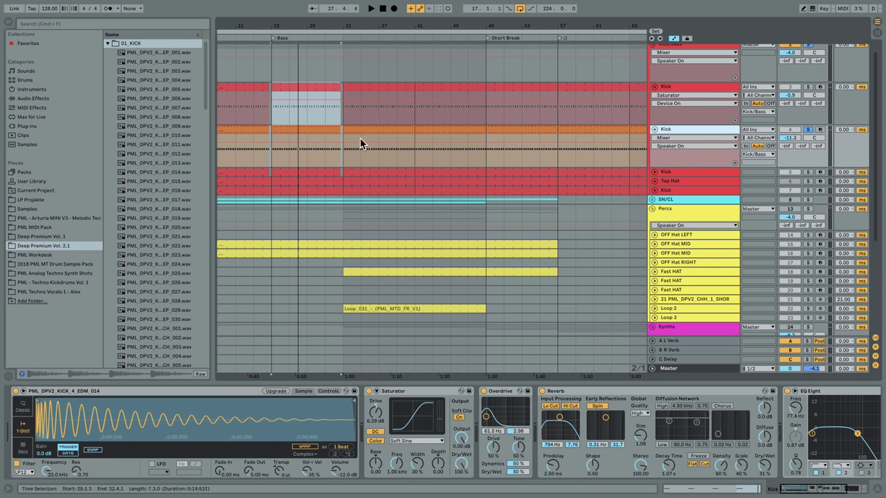
{"action": "key", "text": "space"}
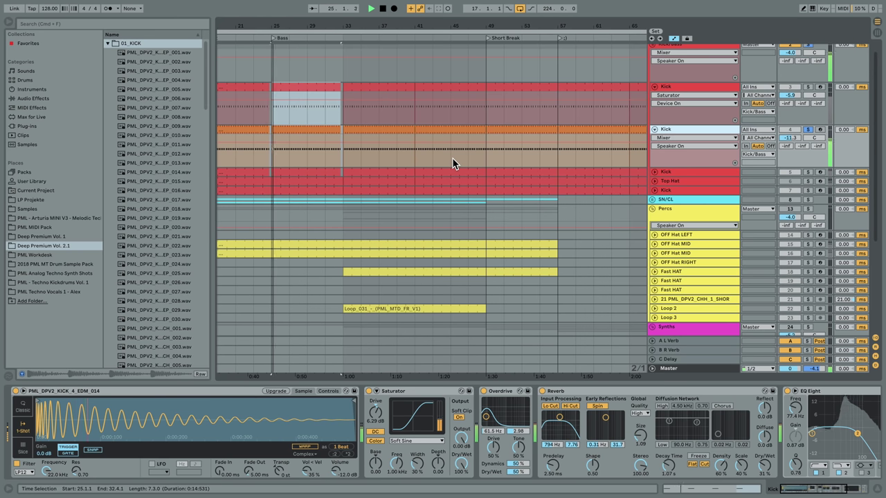
Step: Examine the second Kick track's MIDI clip at bar 25 up close, using a fixed 1/16 note grid
{"action": "double_click", "coordinate": [295, 131]}
{"action": "left_click", "coordinate": [359, 348]}
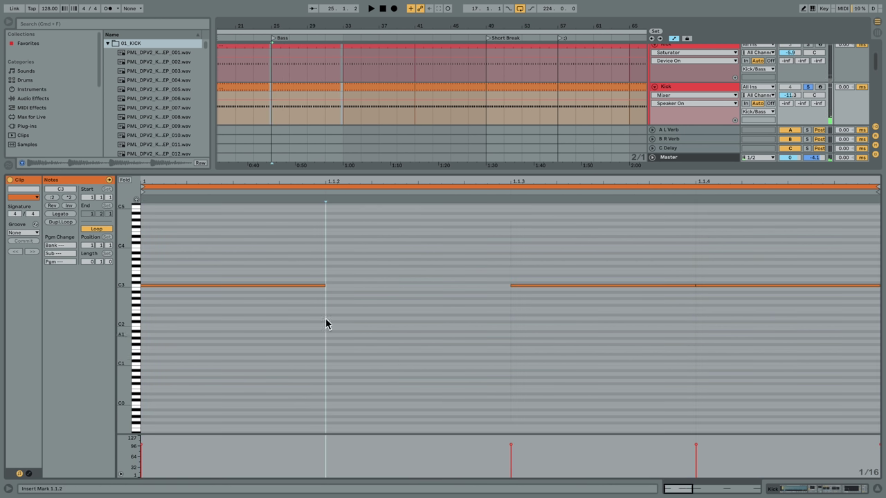
{"action": "mouse_move", "coordinate": [126, 291]}
{"action": "left_mouse_down"}
{"action": "mouse_move", "coordinate": [170, 291]}
{"action": "mouse_move", "coordinate": [120, 341]}
{"action": "left_mouse_up"}
{"action": "right_click", "coordinate": [370, 293]}
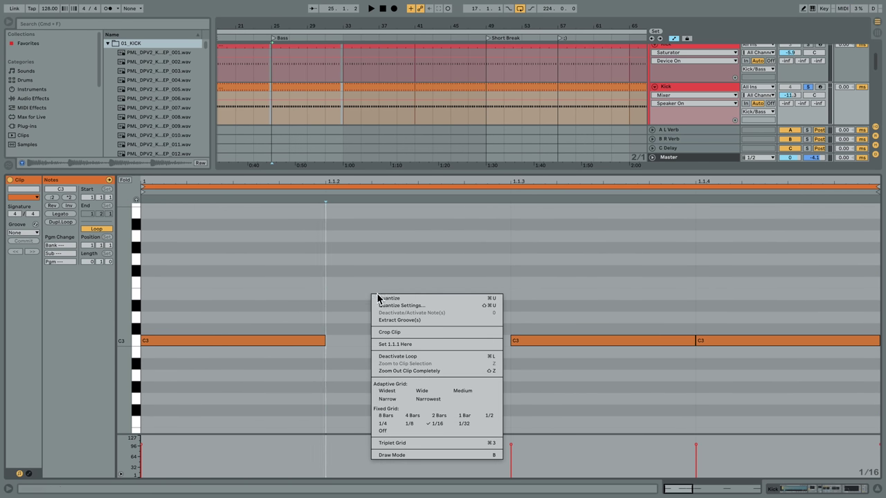
{"action": "left_click", "coordinate": [443, 423]}
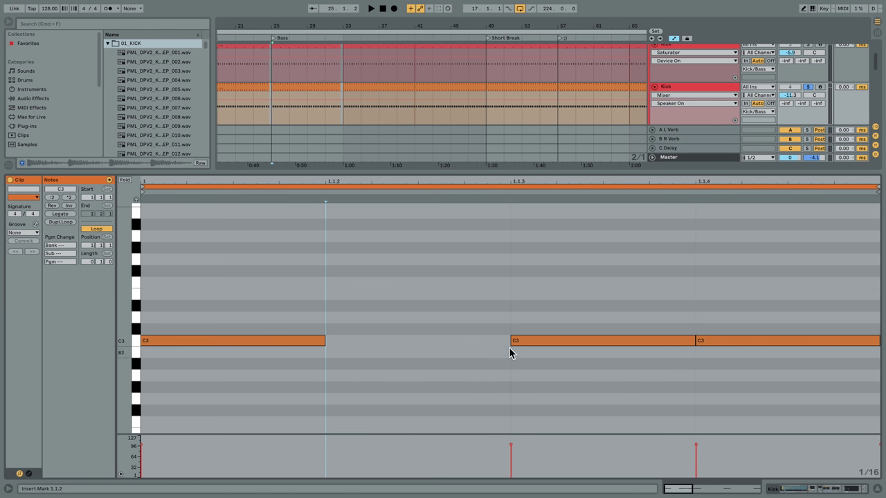
Step: Show the second Kick track's device chain and examine its effects through to the Utility
{"action": "left_click", "coordinate": [806, 493]}
{"action": "key", "text": "space"}
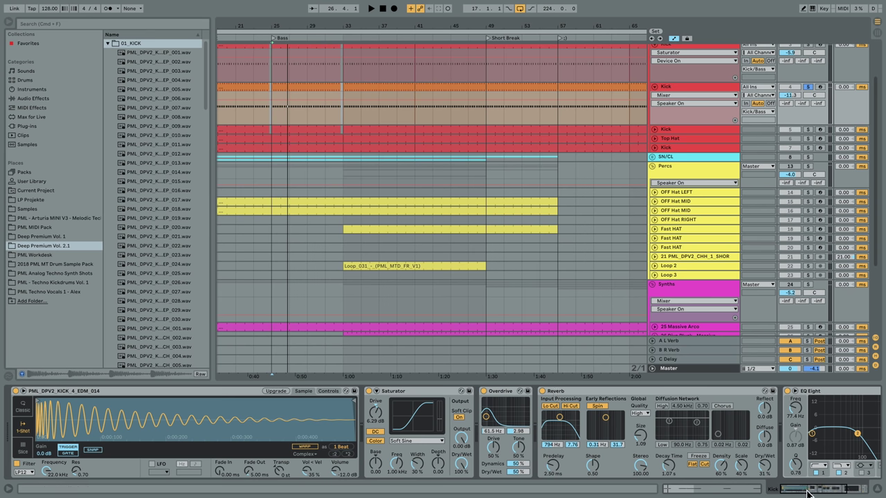
{"action": "left_click_drag", "start_coordinate": [806, 492], "coordinate": [851, 489]}
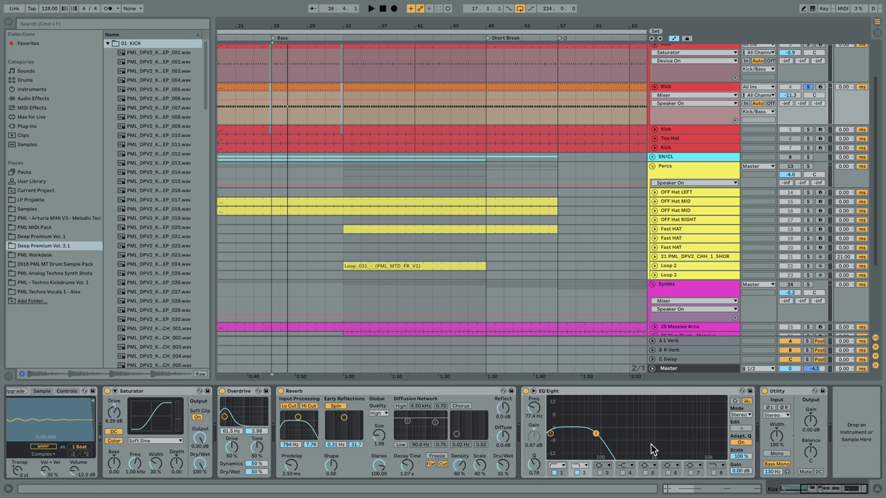
Step: Bypass the second Kick track's EQ Eight, Reverb and Overdrive one by one while playing from bar 25
{"action": "left_click", "coordinate": [526, 391]}
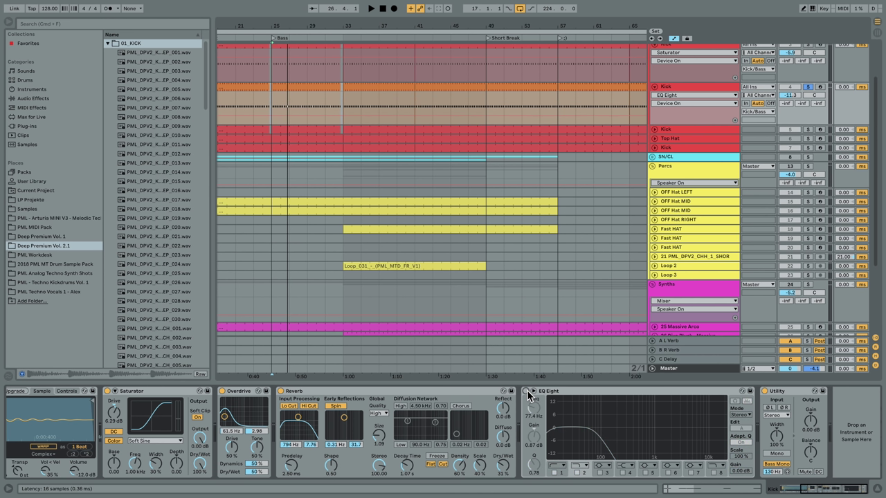
{"action": "key", "text": "space"}
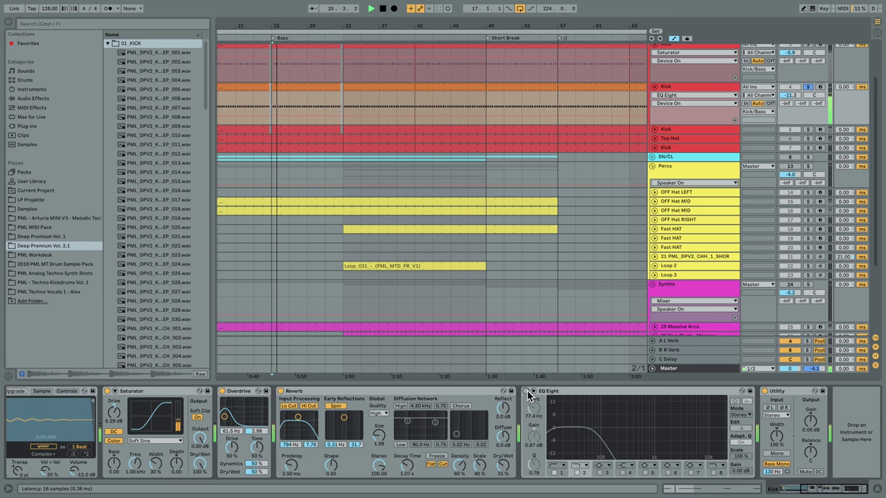
{"action": "left_click", "coordinate": [527, 390]}
{"action": "left_click", "coordinate": [281, 391]}
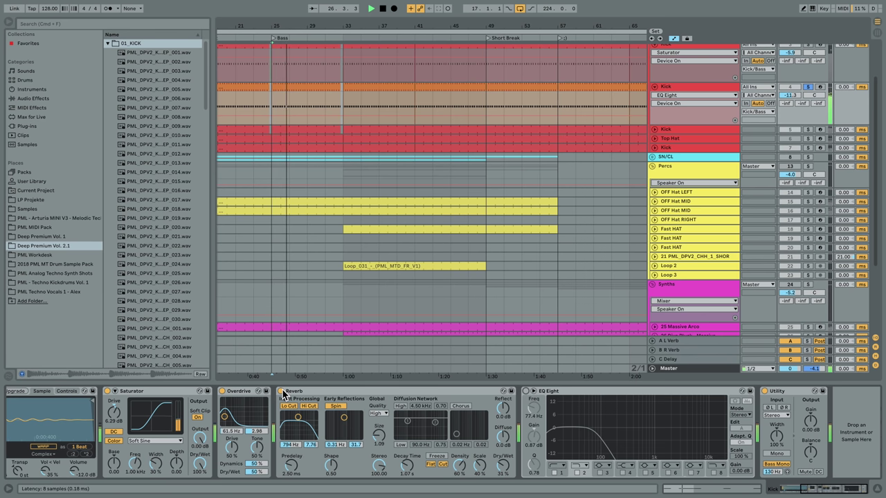
{"action": "left_click", "coordinate": [222, 390]}
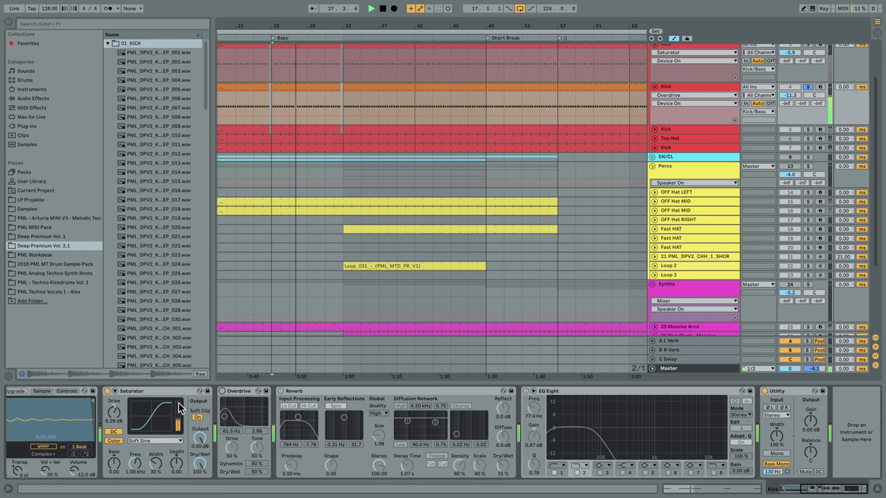
Step: Re-enable the second Kick track's Overdrive, Reverb and EQ Eight one by one, listening from bar 25 between changes
{"action": "left_click", "coordinate": [222, 392]}
{"action": "key", "text": "space"}
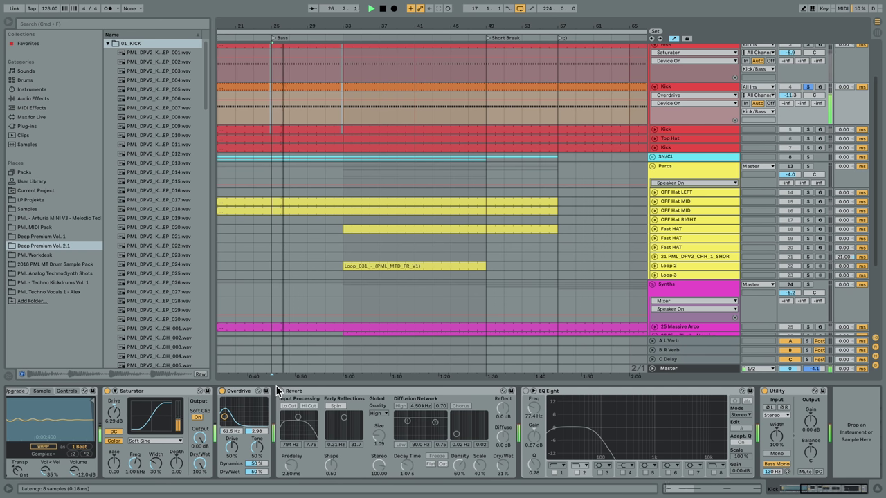
{"action": "key", "text": "space"}
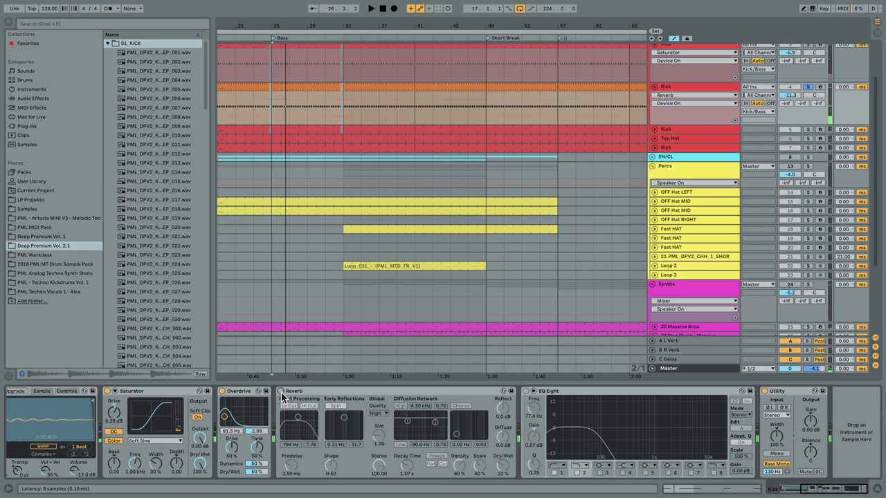
{"action": "left_click", "coordinate": [281, 392]}
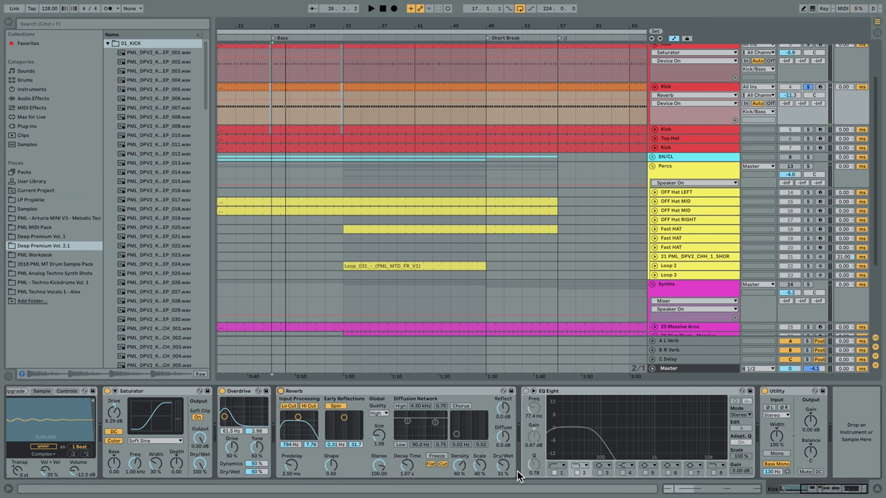
{"action": "key", "text": "space"}
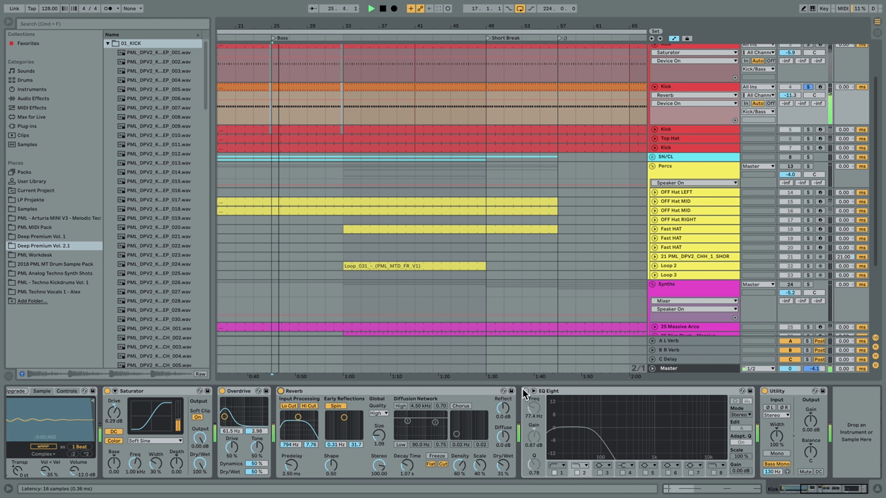
{"action": "key", "text": "space"}
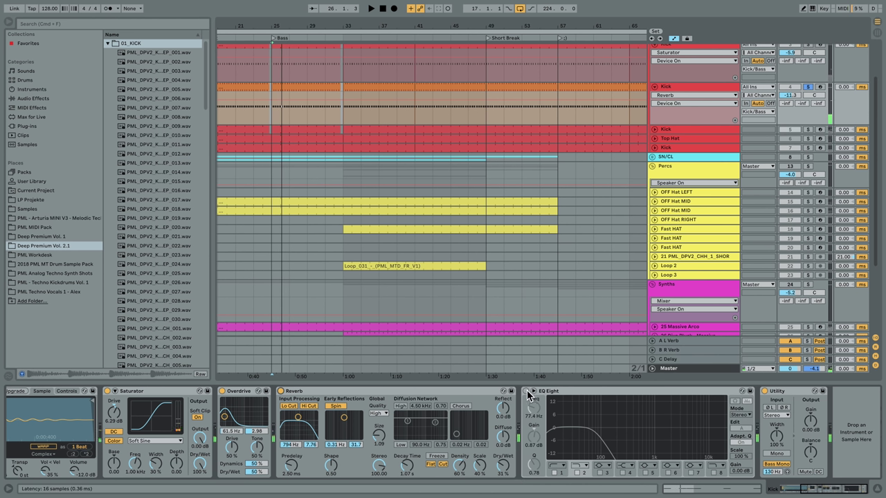
{"action": "left_click", "coordinate": [528, 391]}
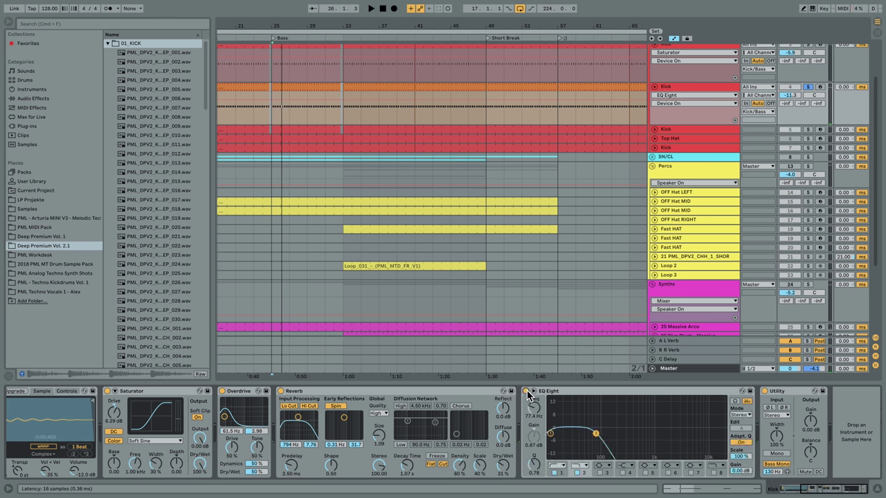
Step: Play the second Kick track with its full effect chain, and solo the first Kick track alongside it
{"action": "key", "text": "space"}
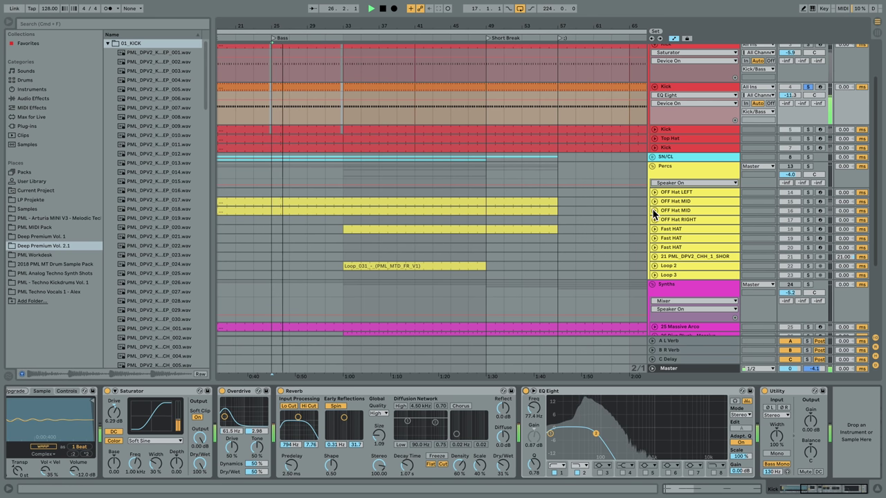
{"action": "scroll", "coordinate": [652, 208], "scroll_direction": "up", "scroll_amount": 1}
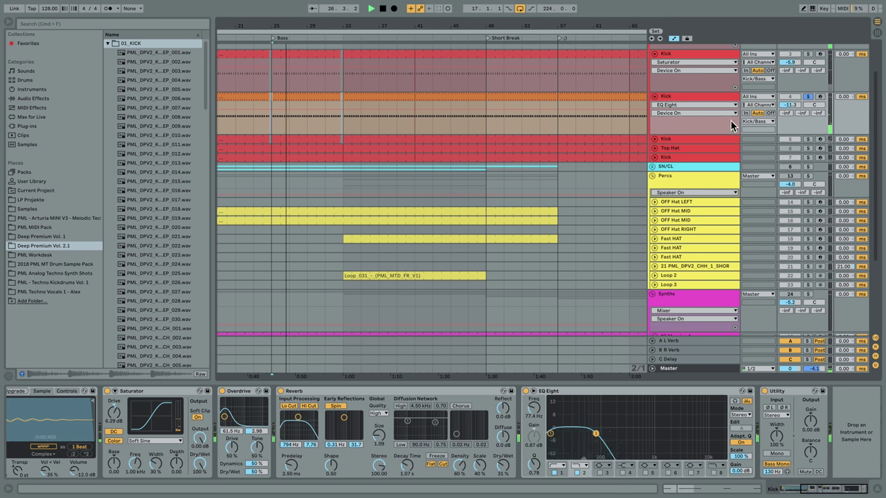
{"action": "key", "text": "space"}
{"action": "left_click", "coordinate": [807, 54]}
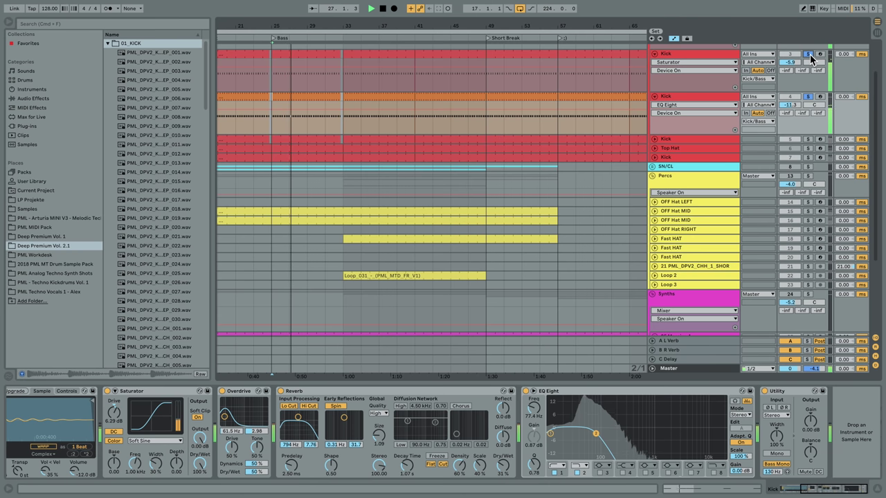
{"action": "key", "text": "space"}
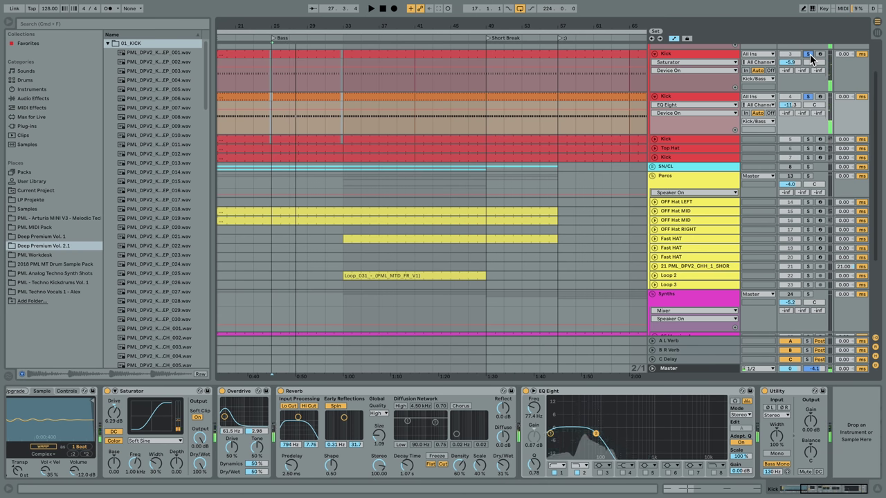
Step: Unfold the third Kick track and rename the second Kick track "Kick Rolling"
{"action": "left_click", "coordinate": [654, 139]}
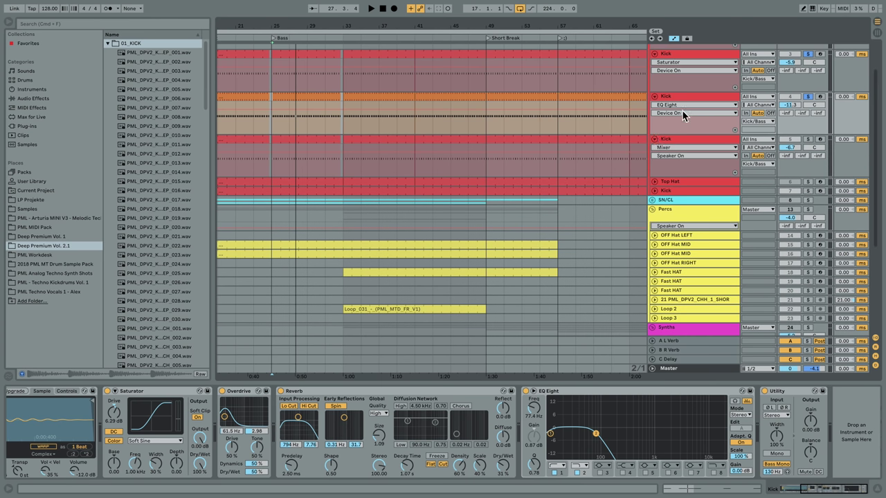
{"action": "right_click", "coordinate": [678, 100]}
{"action": "left_click", "coordinate": [702, 135]}
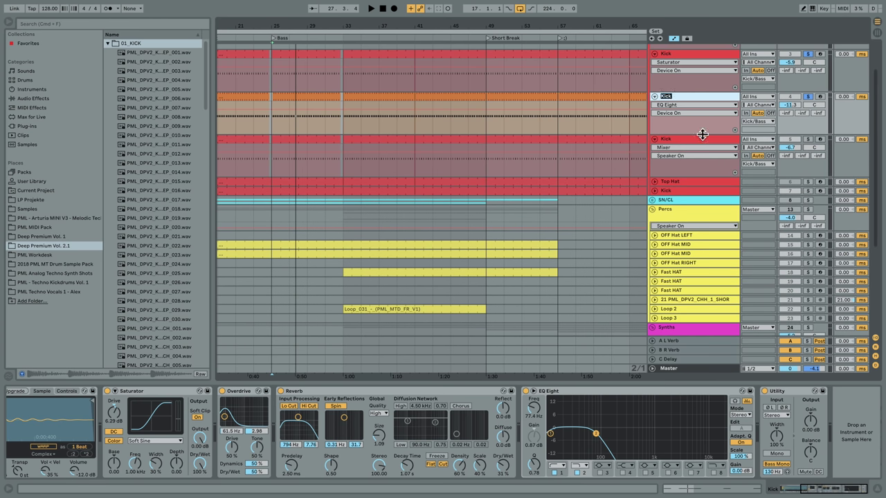
{"action": "type", "text": "Kick Rolling"}
{"action": "key", "text": "Return"}
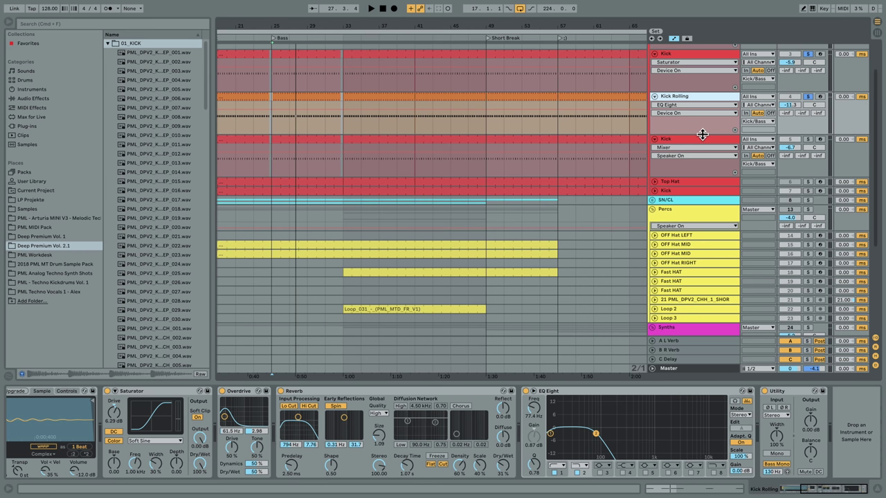
Step: Solo and play the third Kick track from bar 25, and rename it "Kick - Reverbed"
{"action": "left_click", "coordinate": [809, 139]}
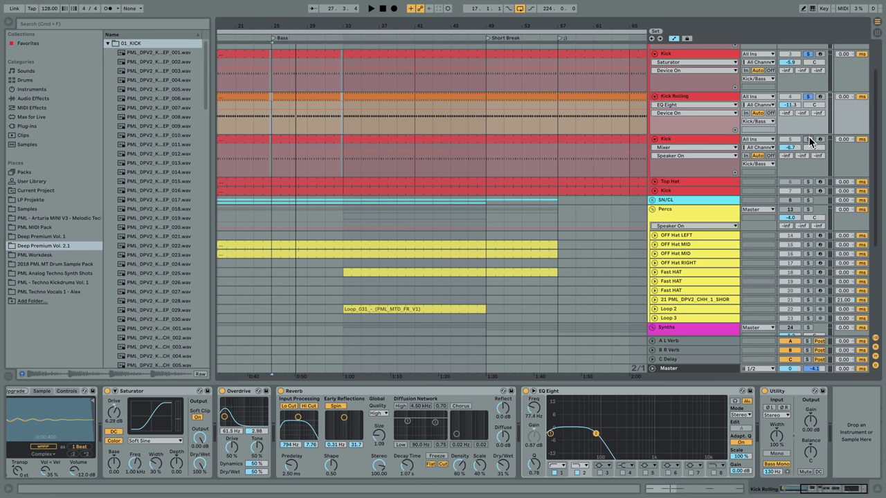
{"action": "left_click", "coordinate": [726, 140]}
{"action": "key", "text": "space"}
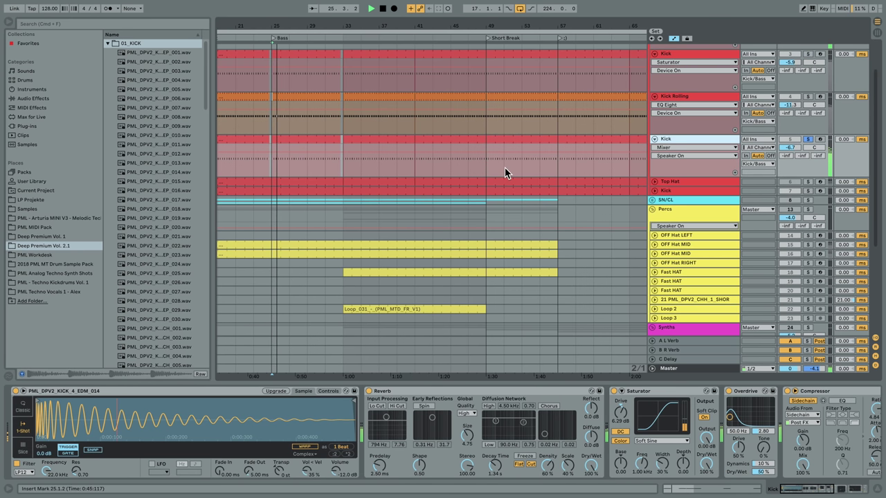
{"action": "key", "text": "space"}
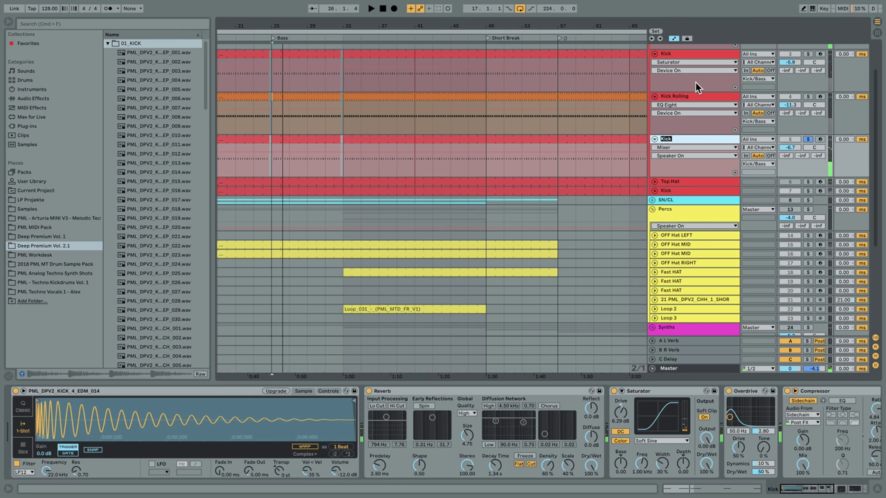
{"action": "type", "text": "Rever"}
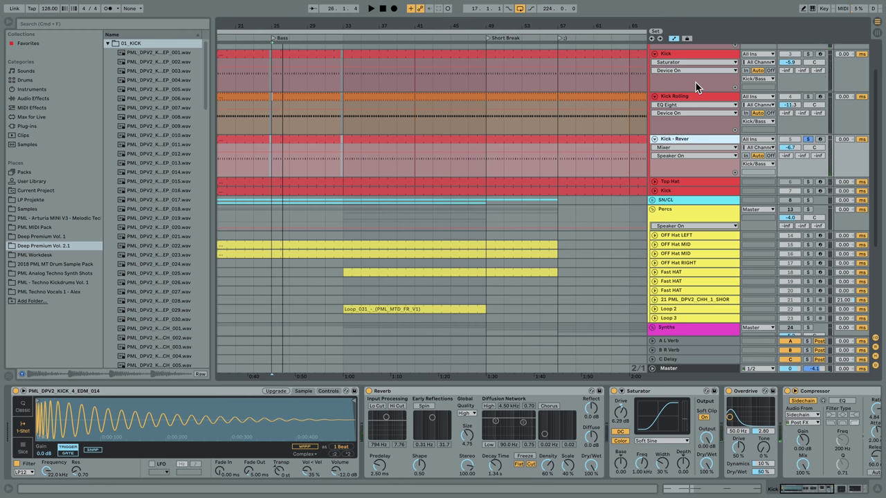
{"action": "type", "text": "bed"}
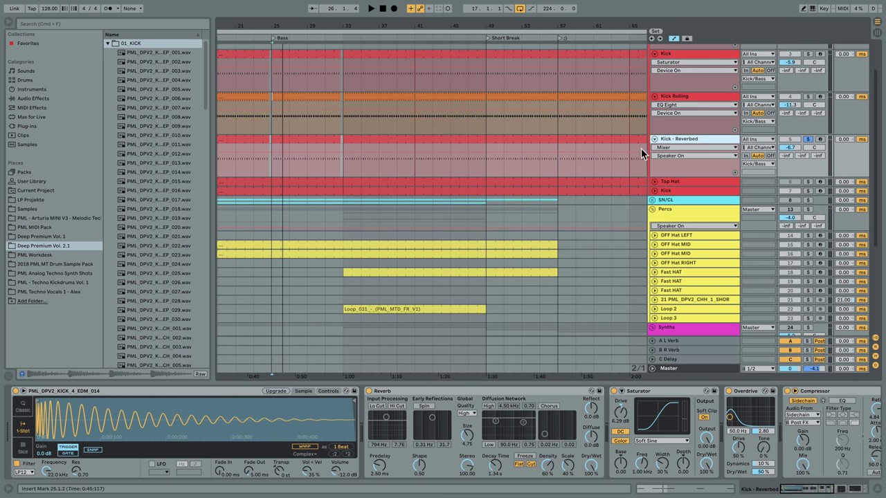
Step: Examine the note pattern in the Kick - Reverbed track's MIDI clip at bar 25, and show the track's devices
{"action": "double_click", "coordinate": [307, 141]}
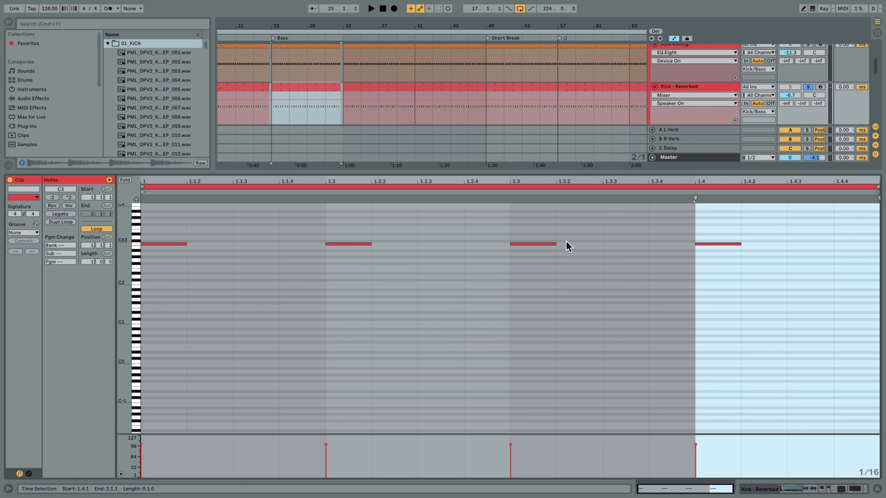
{"action": "left_click", "coordinate": [803, 489]}
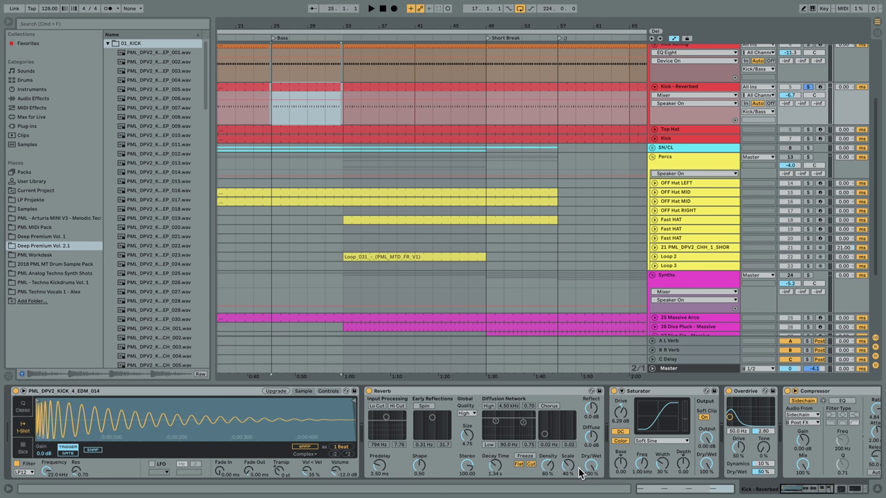
Step: Bypass the Kick - Reverbed track's Reverb, Saturator, Overdrive, Compressor and EQ Eight to hear its dry sound from bar 25
{"action": "key", "text": "space"}
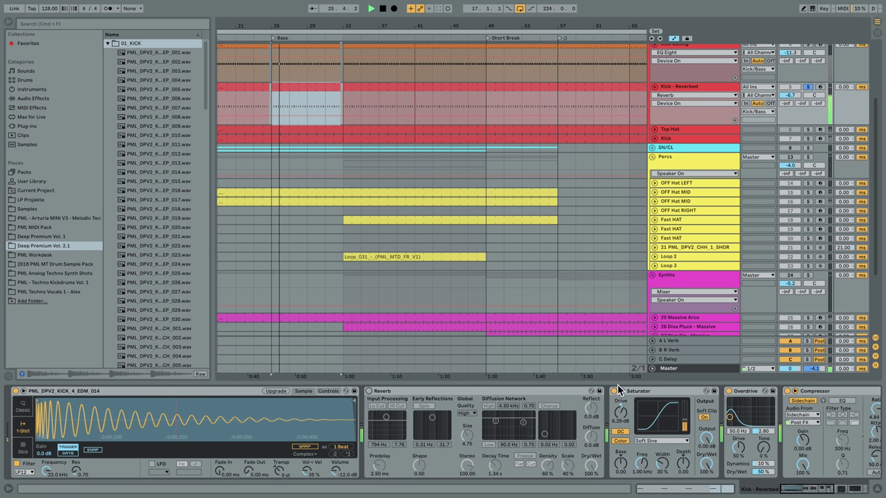
{"action": "left_click", "coordinate": [730, 393]}
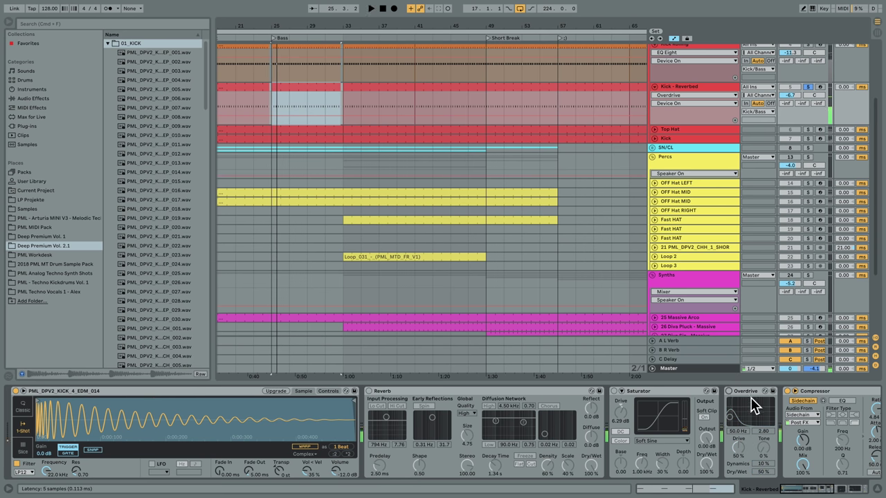
{"action": "left_click_drag", "start_coordinate": [806, 493], "coordinate": [839, 488]}
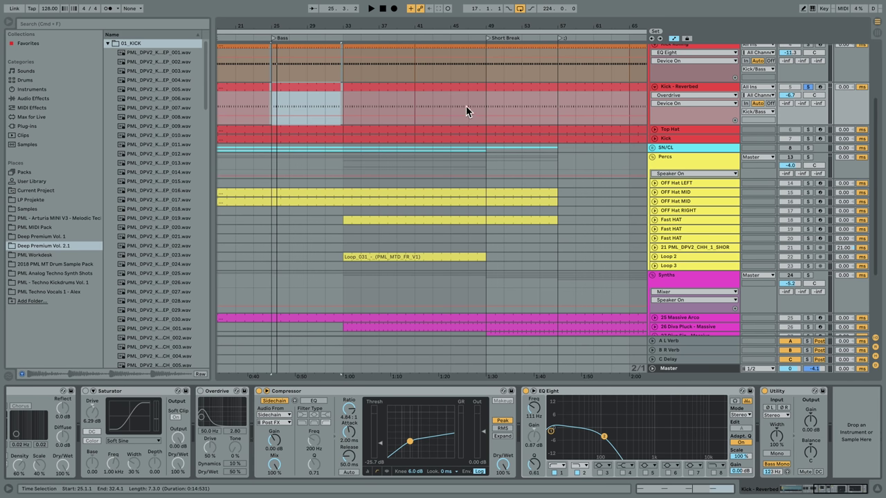
{"action": "scroll", "coordinate": [463, 147], "scroll_direction": "up", "scroll_amount": 1}
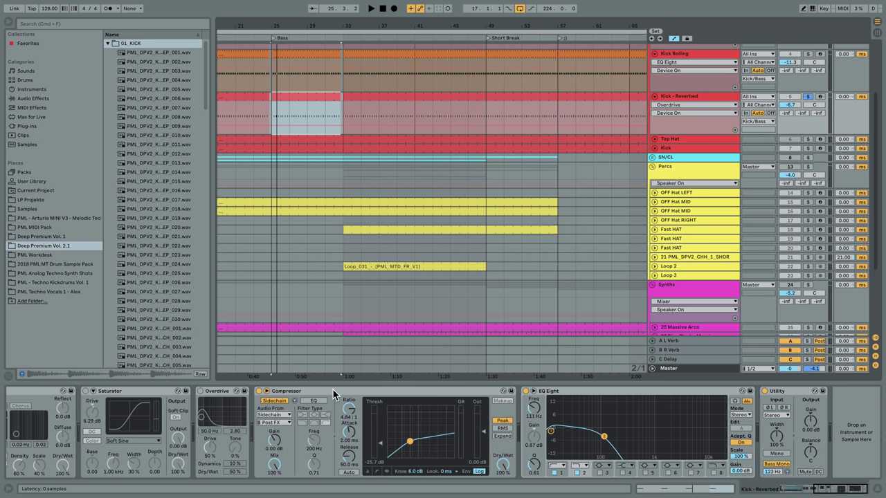
{"action": "left_click", "coordinate": [258, 391]}
{"action": "left_click", "coordinate": [525, 390]}
Step: Fold the Kick - Reverbed track's sampler, and re-enable its Reverb and Saturator while listening from bar 25
{"action": "left_click_drag", "start_coordinate": [827, 492], "coordinate": [781, 493]}
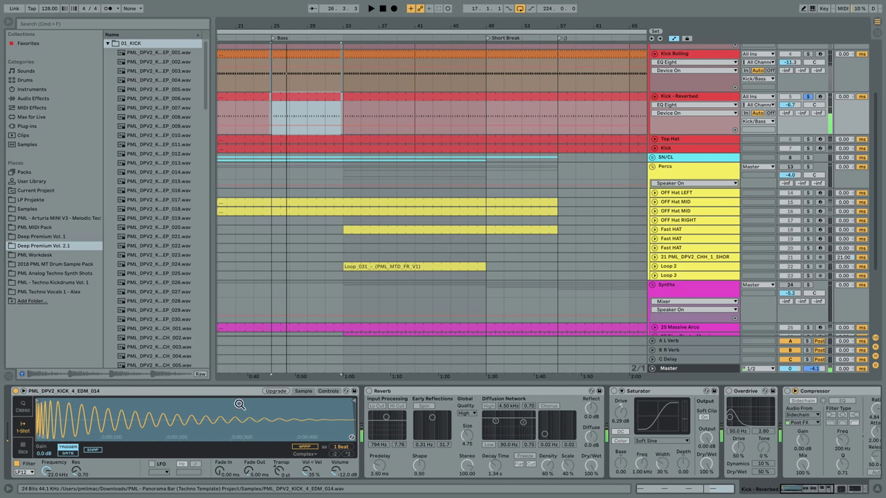
{"action": "double_click", "coordinate": [220, 390]}
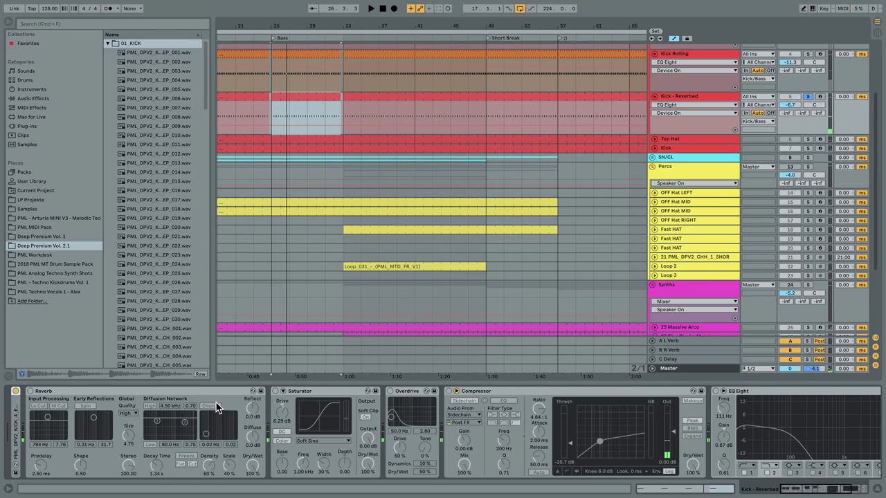
{"action": "left_click", "coordinate": [29, 391]}
{"action": "key", "text": "space"}
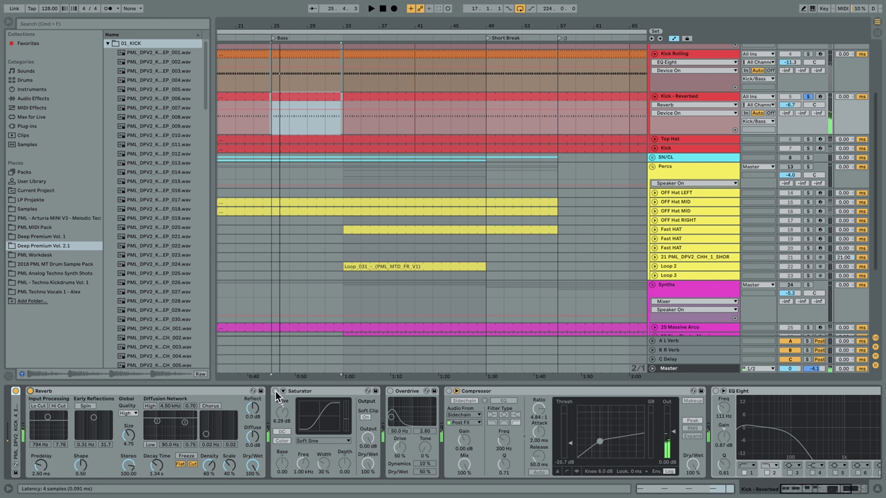
{"action": "left_click", "coordinate": [276, 391]}
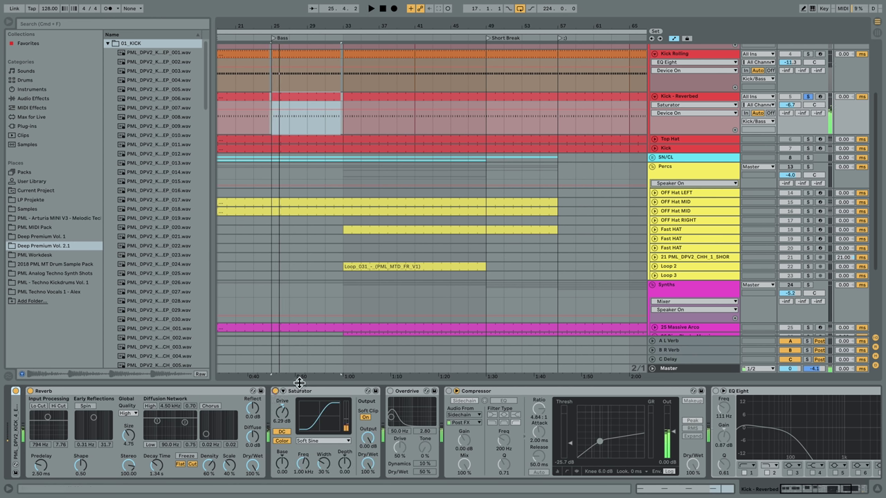
Step: Re-enable the Kick - Reverbed track's Overdrive and sidechained Compressor while playing from bar 25
{"action": "left_click", "coordinate": [389, 391]}
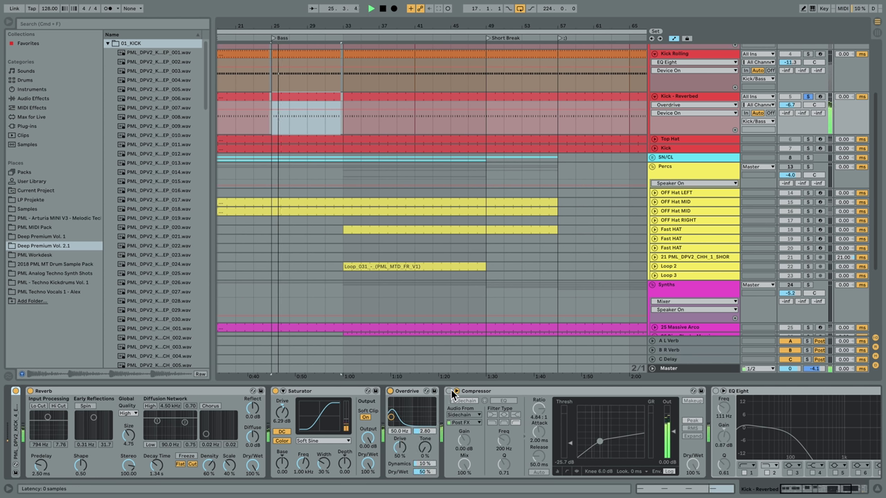
{"action": "key", "text": "space"}
{"action": "left_click", "coordinate": [454, 391]}
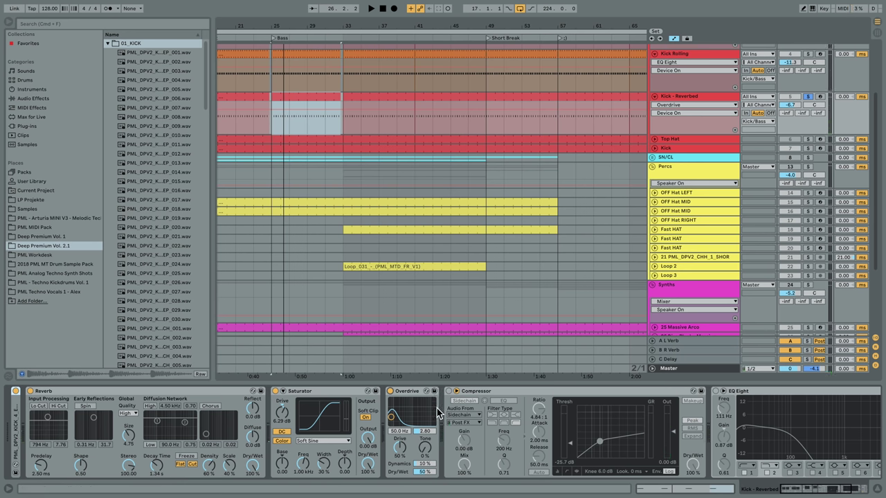
{"action": "key", "text": "space"}
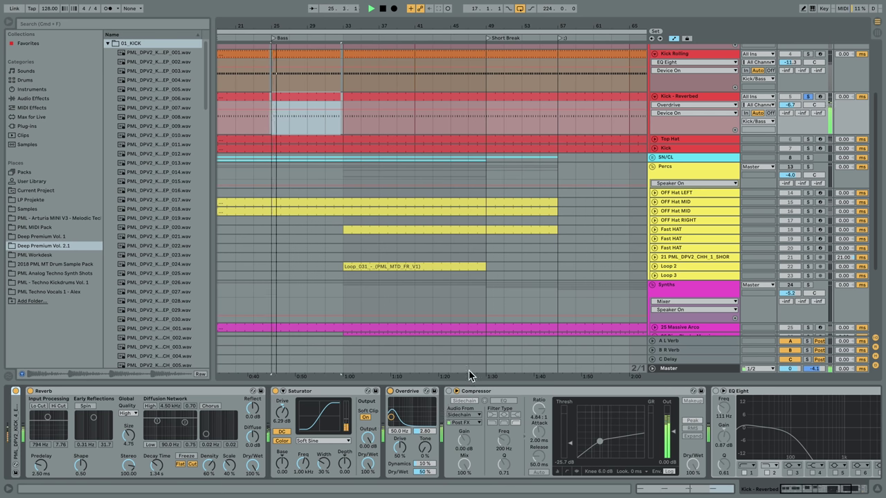
{"action": "left_click", "coordinate": [456, 400]}
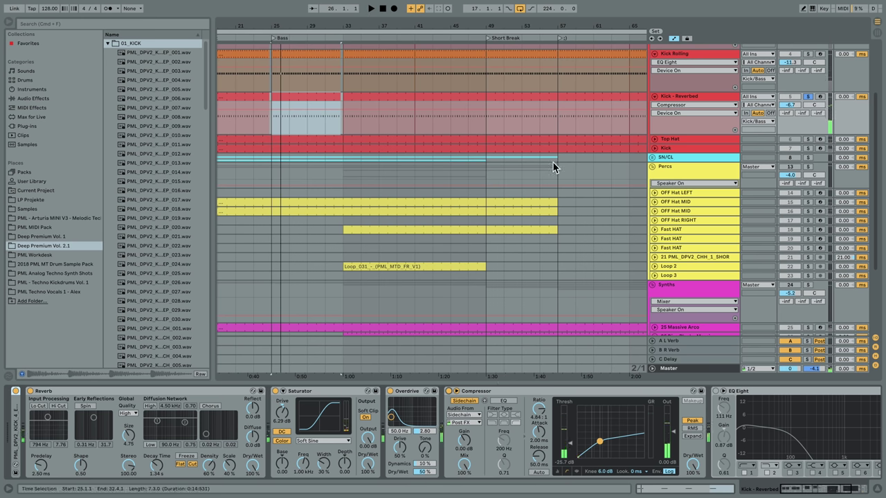
Step: Solo the first Kick track together with Kick - Reverbed and play both layers from bar 25
{"action": "scroll", "coordinate": [607, 118], "scroll_direction": "up", "scroll_amount": 2}
{"action": "scroll", "coordinate": [616, 123], "scroll_direction": "up", "scroll_amount": 1}
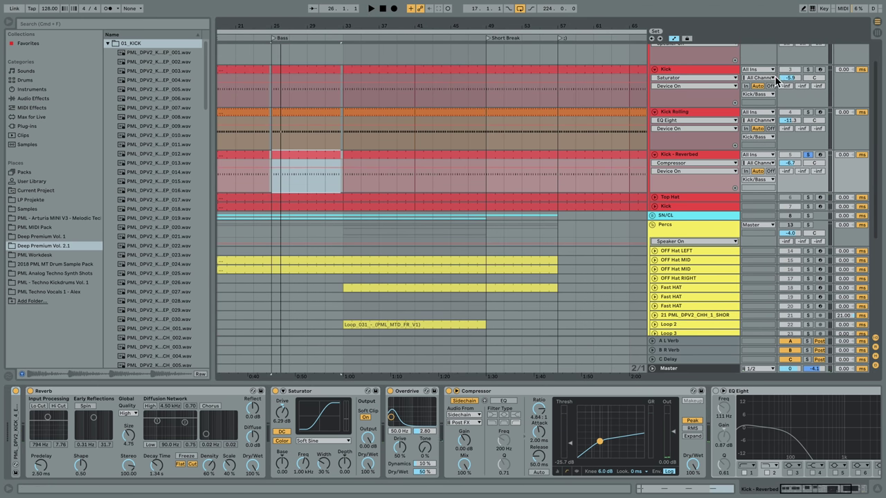
{"action": "left_click", "coordinate": [807, 70]}
{"action": "key", "text": "space"}
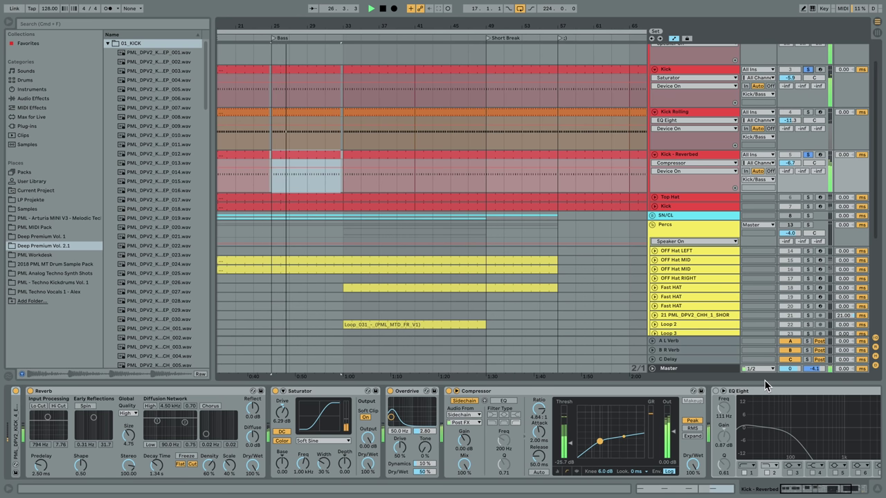
{"action": "key", "text": "space"}
Step: Re-enable the Kick - Reverbed track's EQ Eight and listen to it with the first Kick
{"action": "left_click_drag", "start_coordinate": [791, 486], "coordinate": [809, 487]}
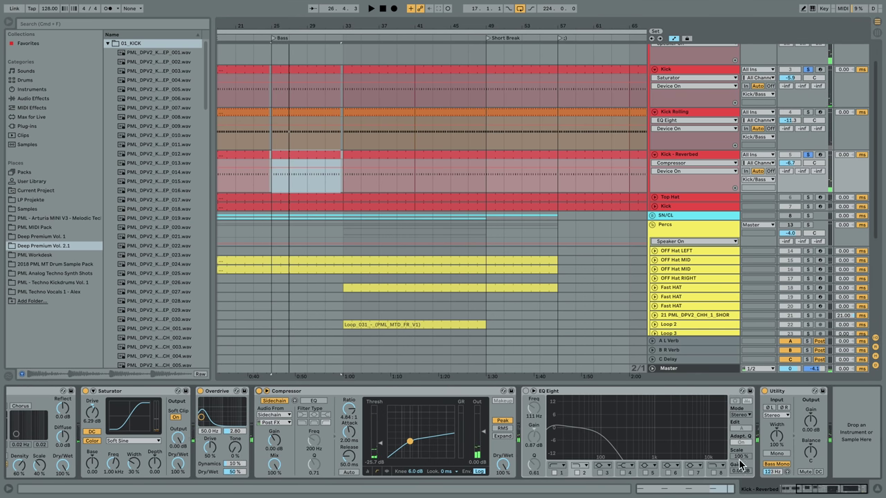
{"action": "left_click", "coordinate": [528, 391]}
{"action": "key", "text": "space"}
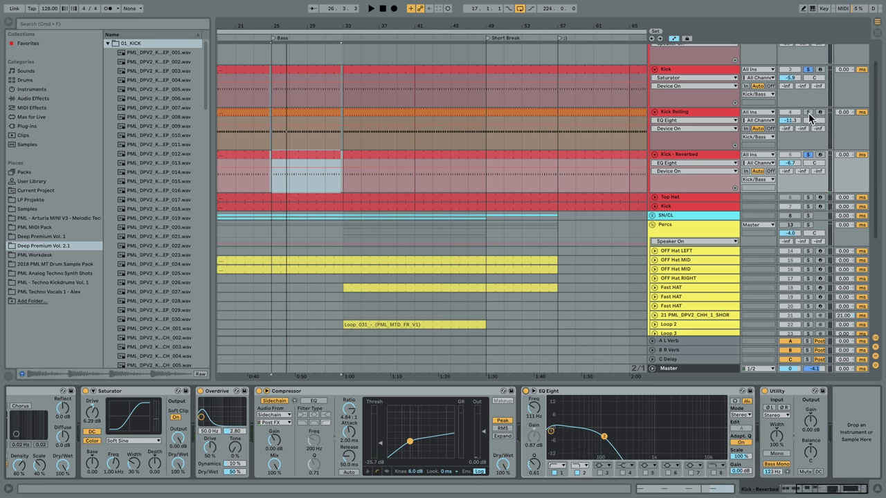
Step: Add the Kick Rolling track to the solo and play all three kick layers from bar 25
{"action": "left_click", "coordinate": [808, 113]}
{"action": "key", "text": "space"}
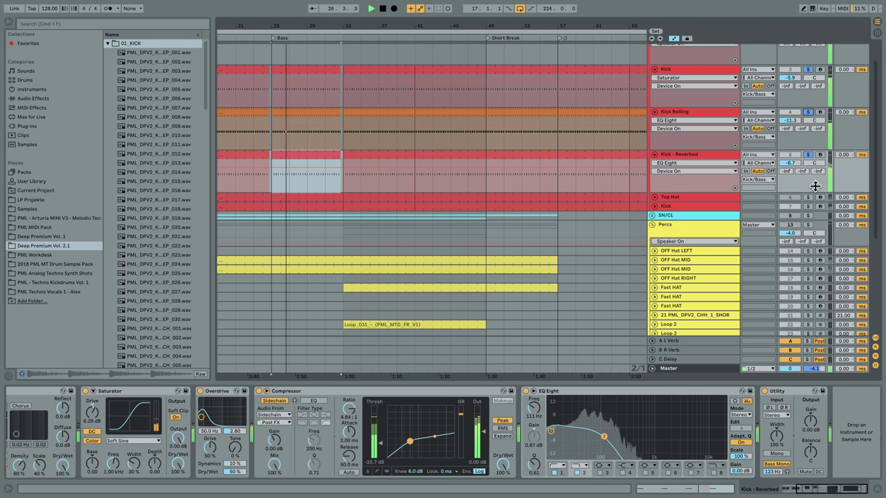
{"action": "key", "text": "space"}
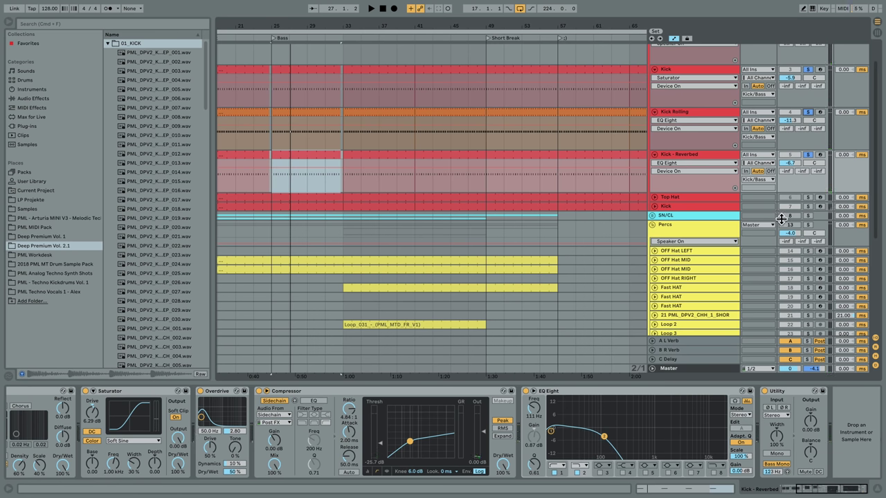
Step: Show the Top Hat track's devices, play the track in solo from bar 25, and turn its solo off
{"action": "left_click", "coordinate": [713, 199]}
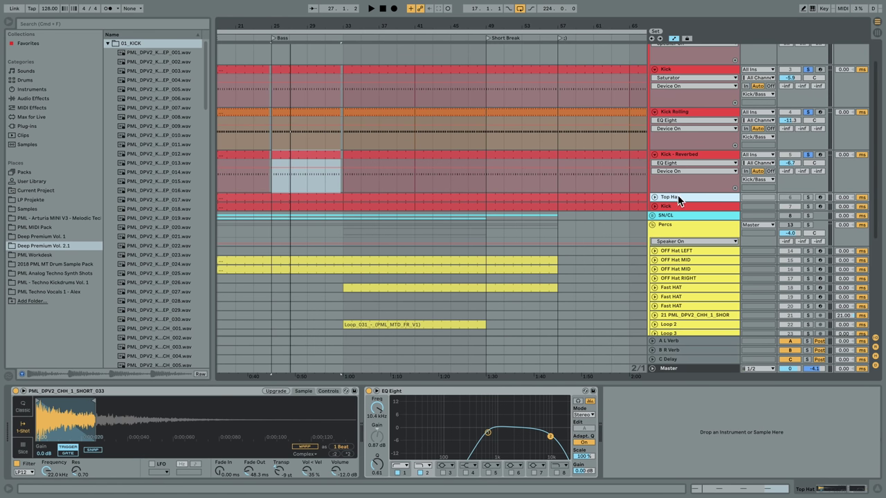
{"action": "left_click", "coordinate": [807, 198]}
{"action": "key", "text": "space"}
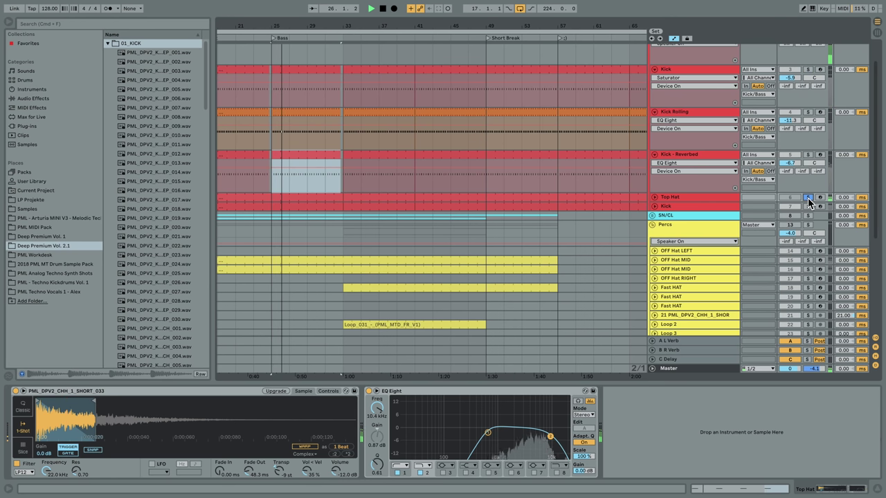
{"action": "key", "text": "space"}
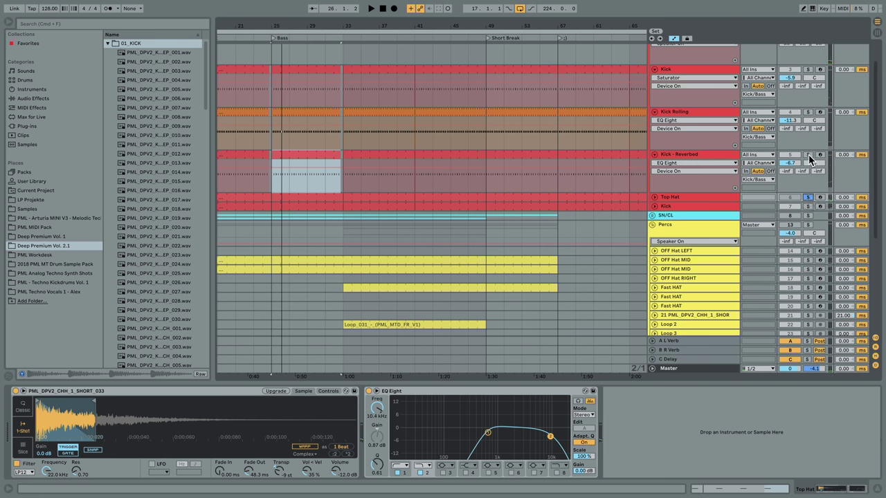
{"action": "left_click", "coordinate": [807, 197]}
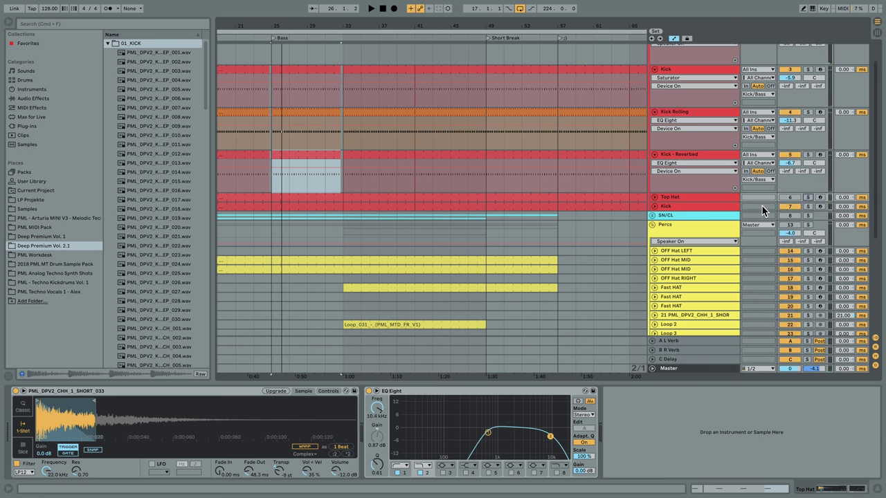
Step: Show the devices of the Kick track below Top Hat, audition it in solo, and turn its solo off
{"action": "left_click", "coordinate": [723, 205]}
{"action": "left_click", "coordinate": [808, 207]}
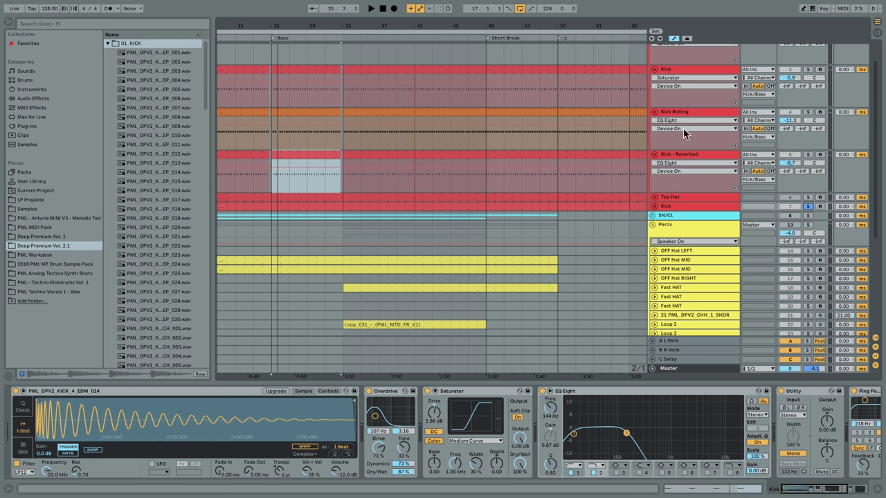
{"action": "left_click", "coordinate": [707, 197]}
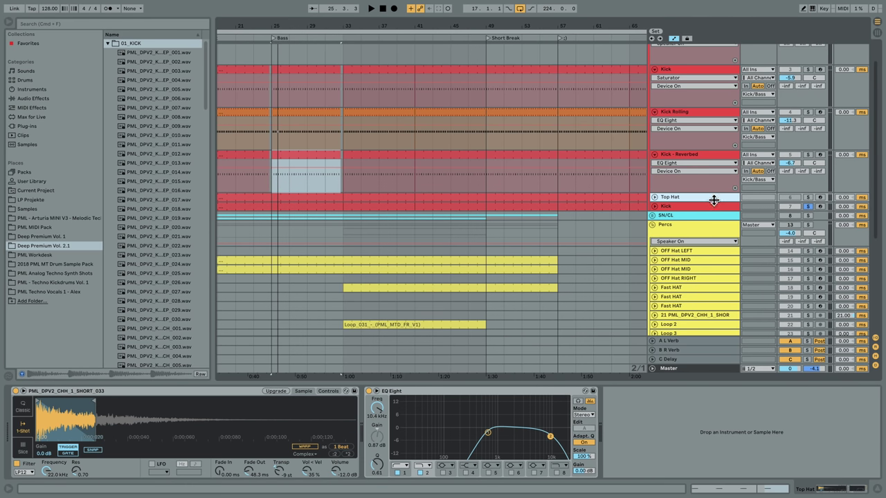
{"action": "left_click", "coordinate": [808, 207]}
Step: Unfold the Kick track below Top Hat, set the loop to bar 25, and play it
{"action": "scroll", "coordinate": [717, 237], "scroll_direction": "up", "scroll_amount": 1}
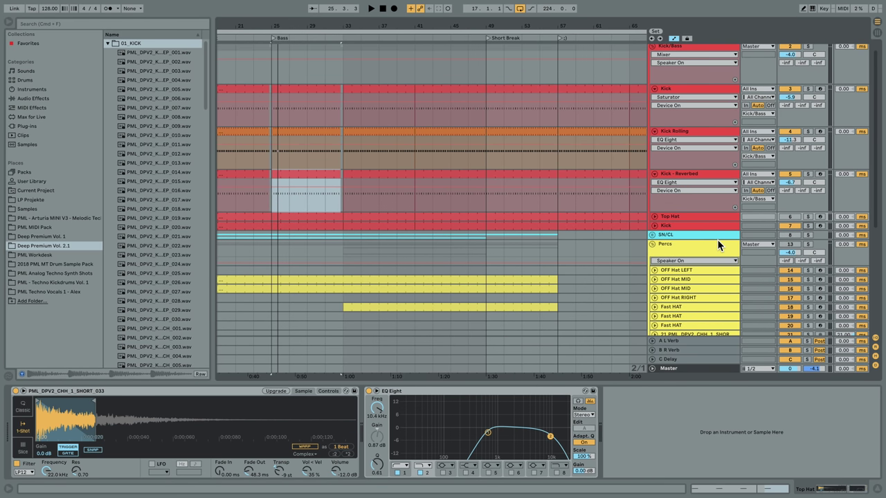
{"action": "left_click", "coordinate": [673, 226]}
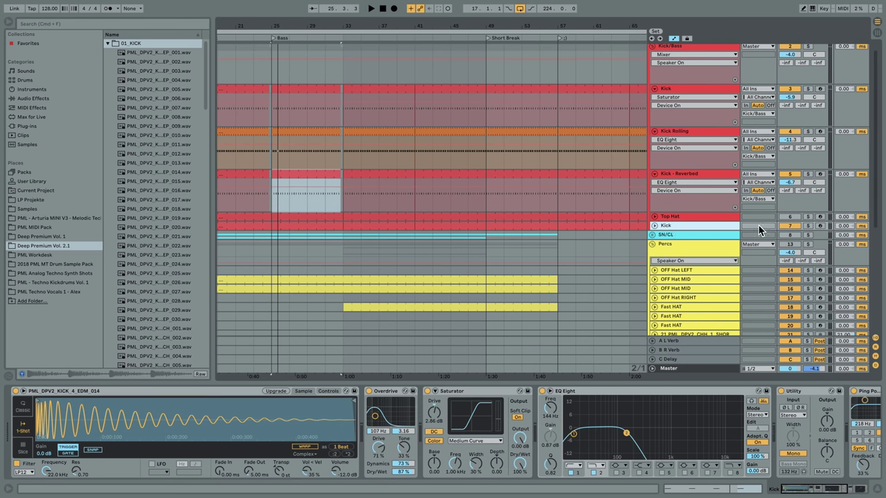
{"action": "left_click", "coordinate": [654, 226]}
{"action": "left_click_drag", "start_coordinate": [277, 27], "coordinate": [377, 103]}
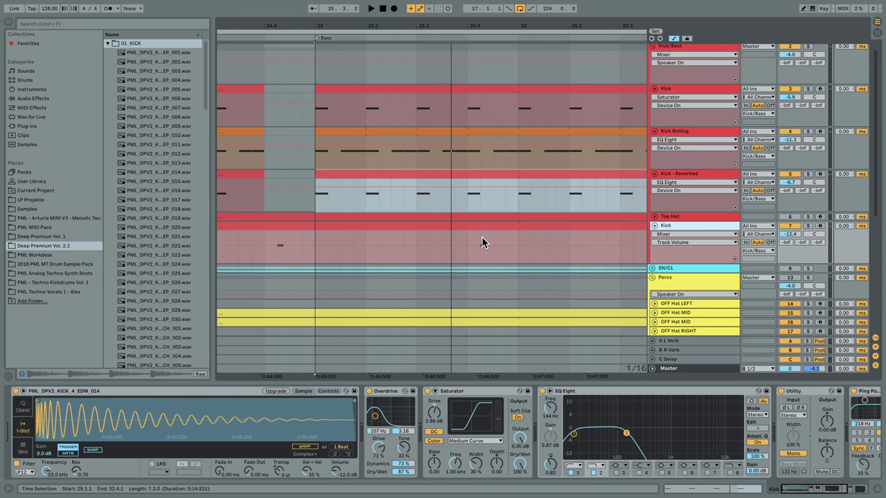
{"action": "left_click_drag", "start_coordinate": [515, 262], "coordinate": [316, 260]}
{"action": "key", "text": "super+l"}
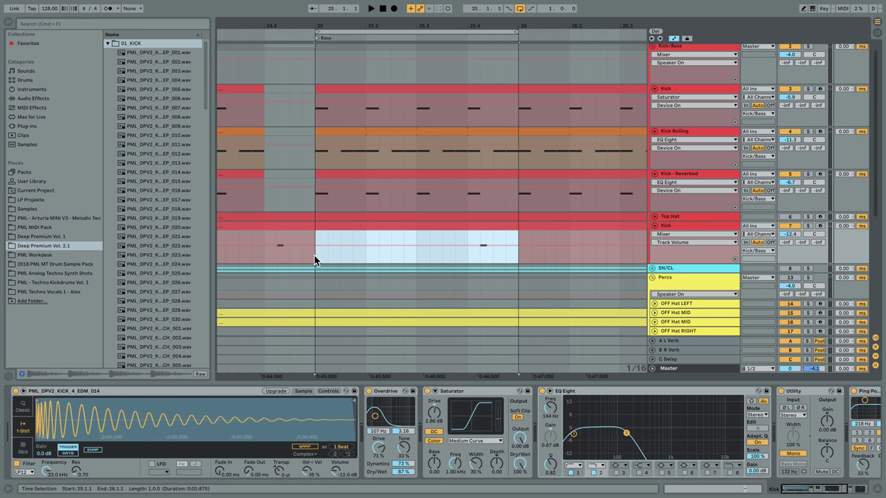
{"action": "key", "text": "space"}
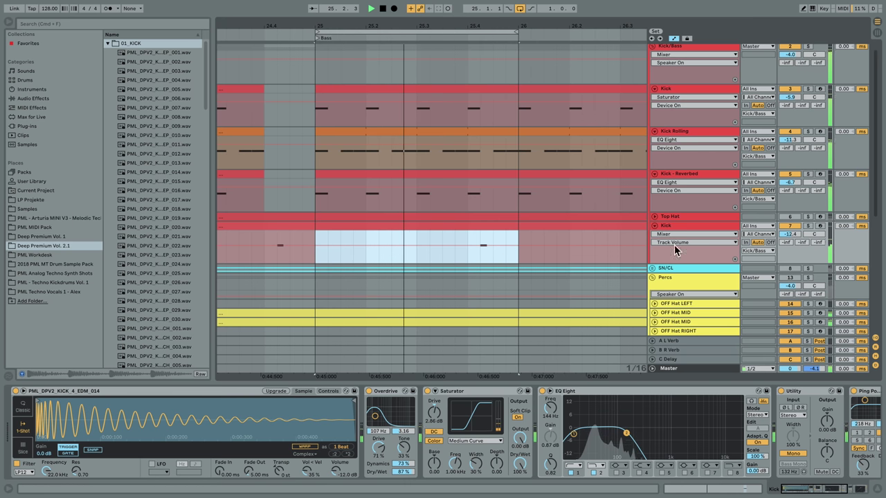
{"action": "key", "text": "space"}
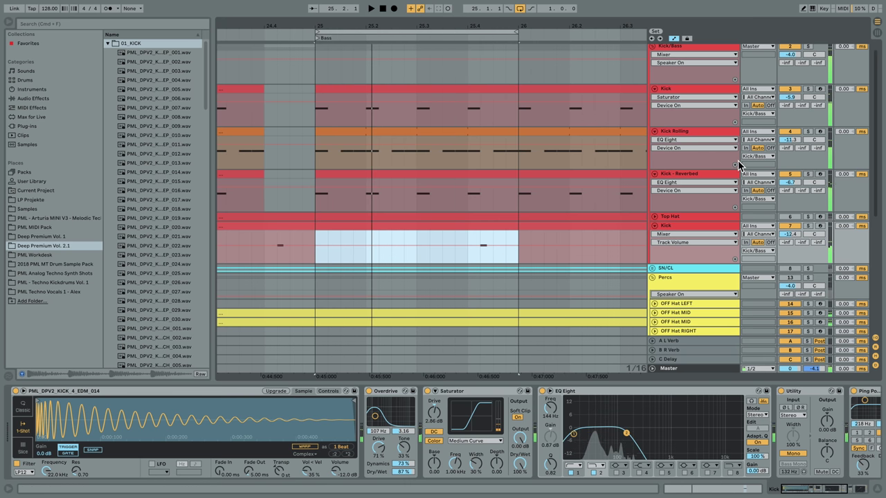
Step: Mute the Kick - Reverbed, Kick Rolling and first Kick tracks to hear the lowest Kick within the bar 25 loop
{"action": "left_click", "coordinate": [788, 174]}
{"action": "left_click", "coordinate": [789, 132]}
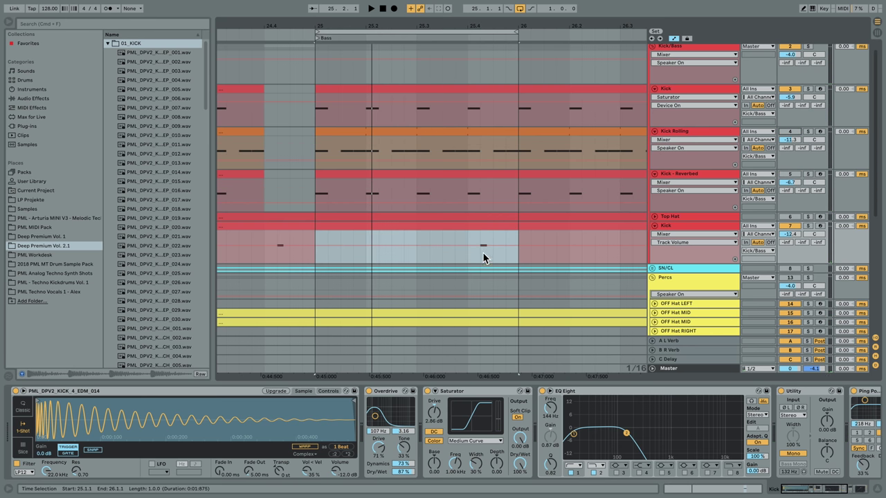
{"action": "key", "text": "space"}
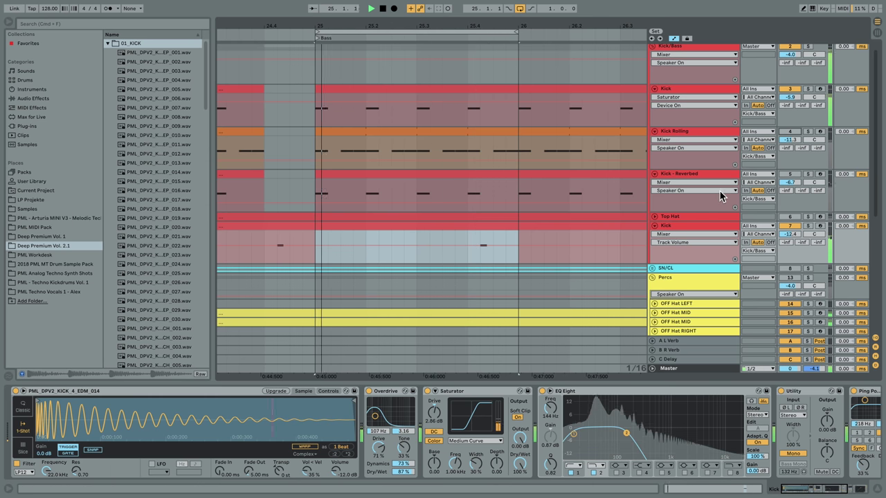
{"action": "key", "text": "space"}
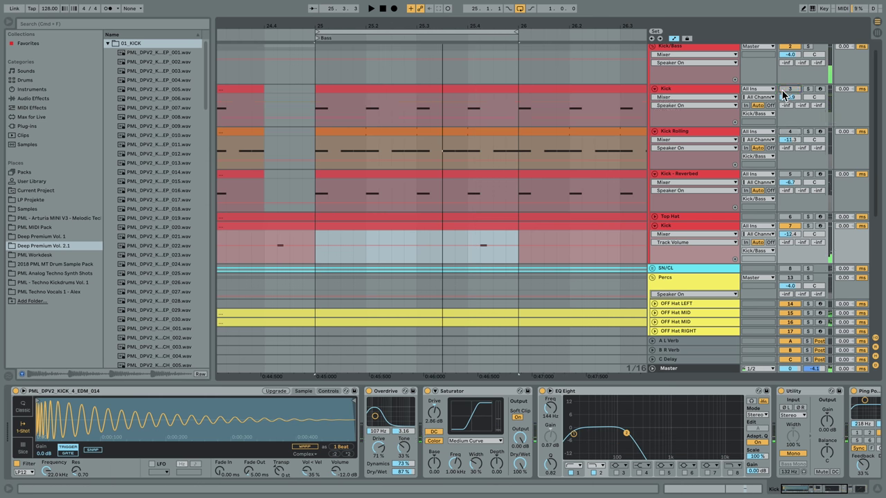
Step: Examine the lowest Kick track's device chain, and compare its sound with Ping Pong Delay off and on during playback
{"action": "left_click", "coordinate": [682, 226]}
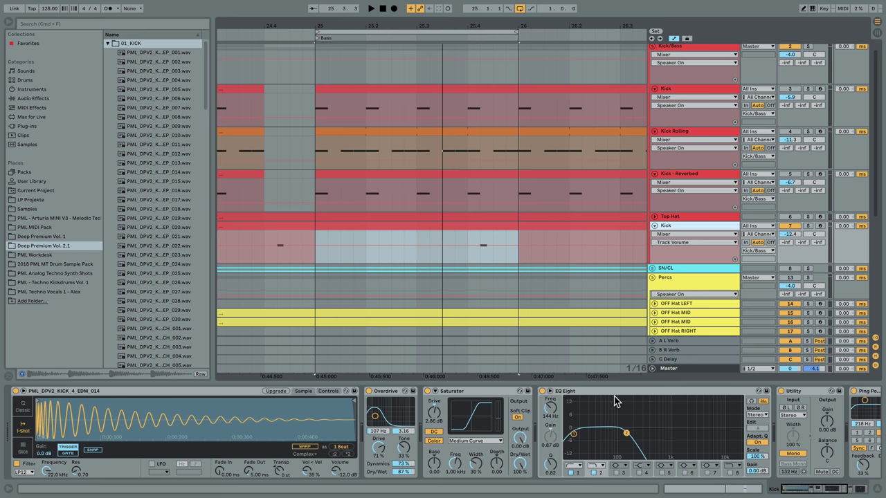
{"action": "left_click_drag", "start_coordinate": [816, 486], "coordinate": [841, 493]}
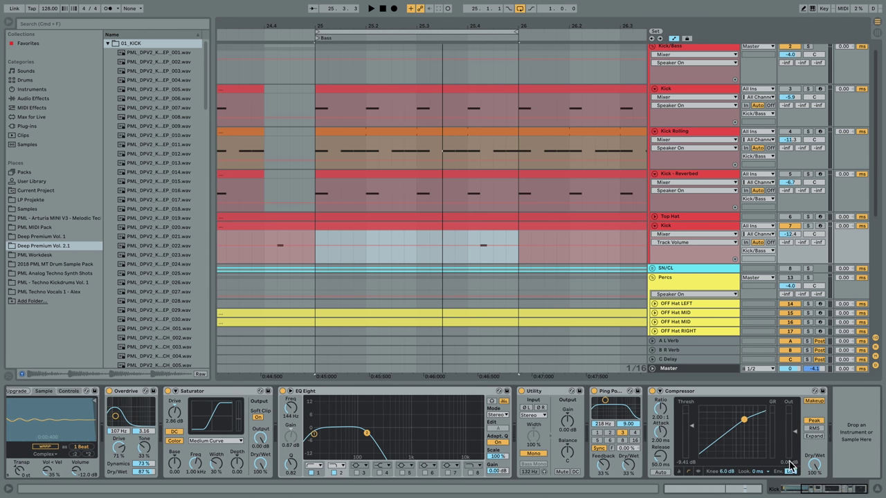
{"action": "key", "text": "space"}
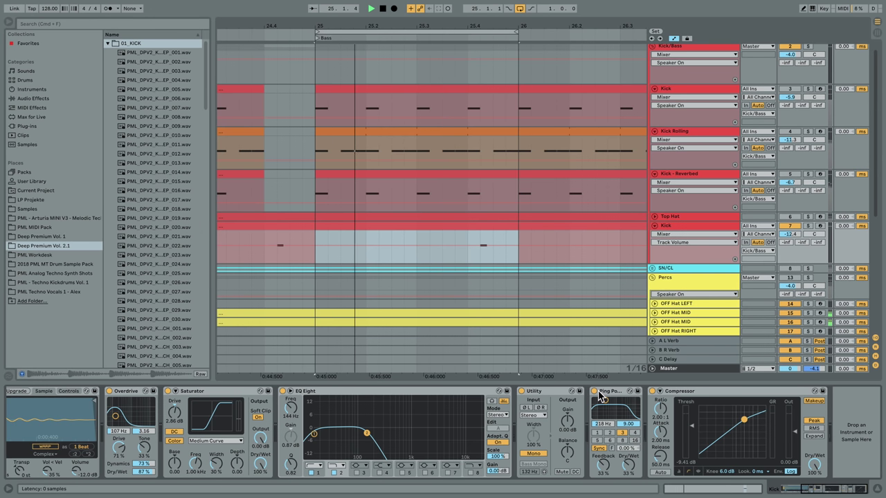
{"action": "left_click", "coordinate": [467, 253]}
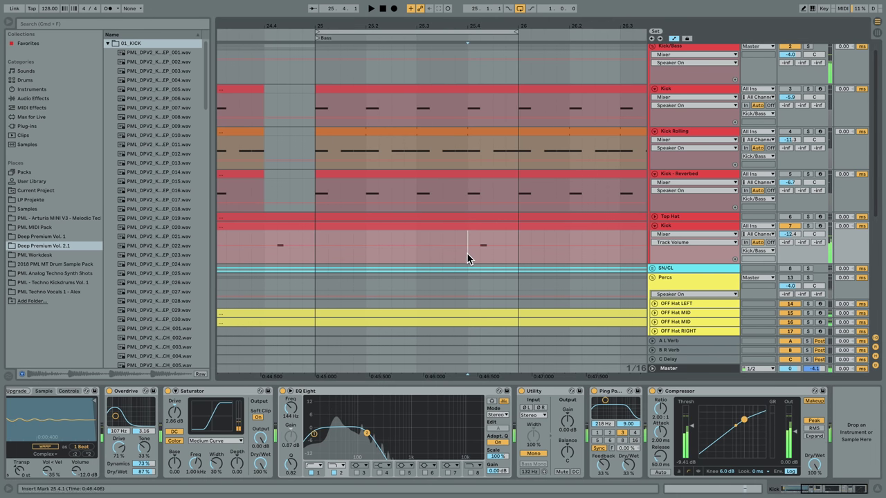
{"action": "left_click", "coordinate": [594, 392]}
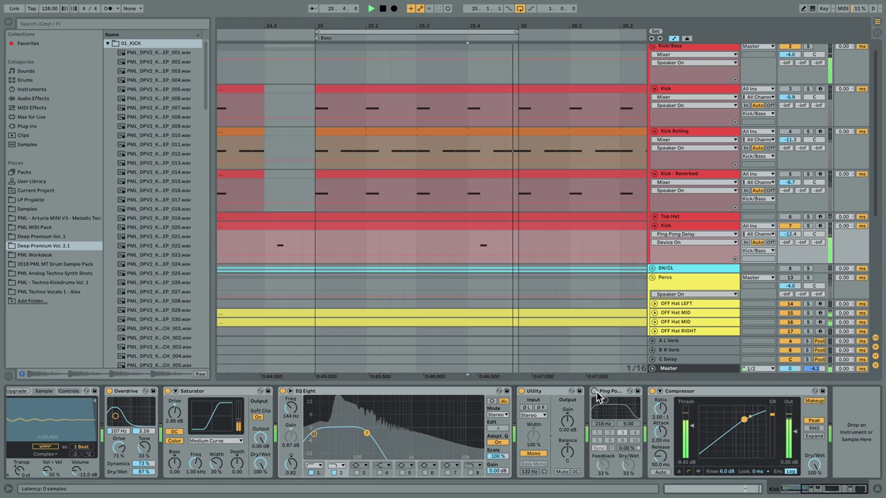
{"action": "left_click", "coordinate": [595, 392]}
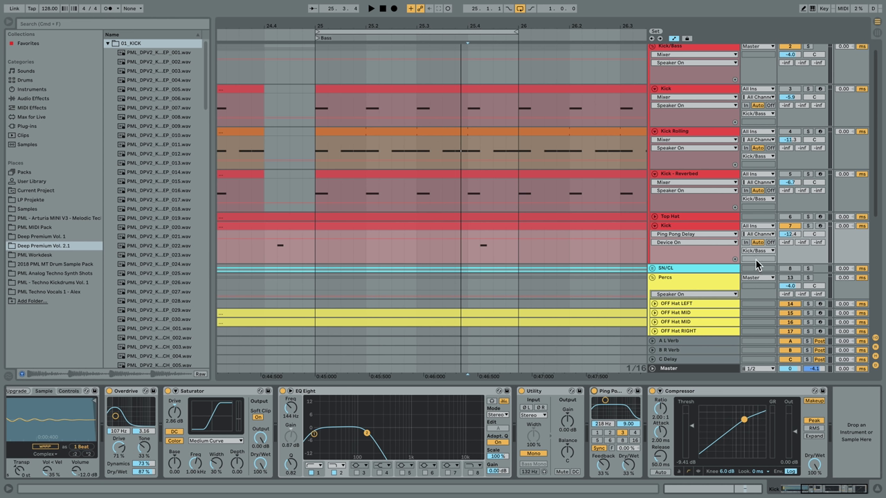
Step: Copy the sidechained Compressor from Kick - Reverbed to the end of the lowest Kick track's device chain, and rename that track Kick - Overdrive
{"action": "left_click", "coordinate": [693, 172]}
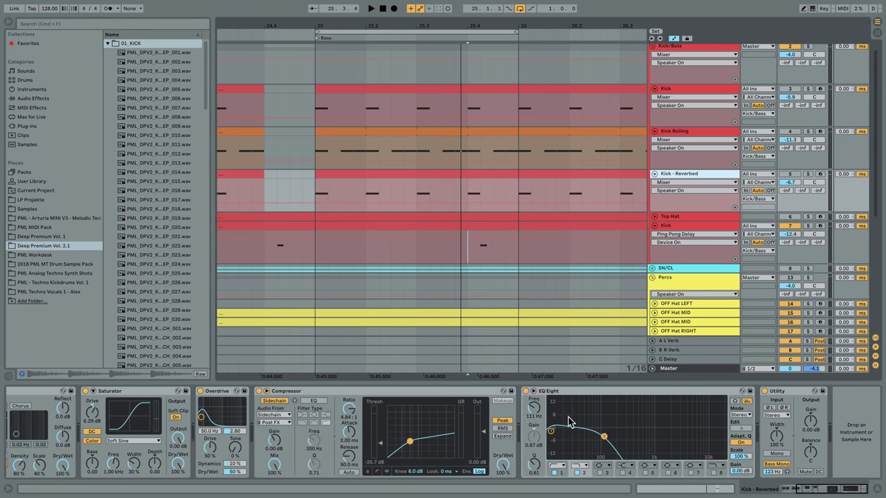
{"action": "left_click", "coordinate": [303, 395]}
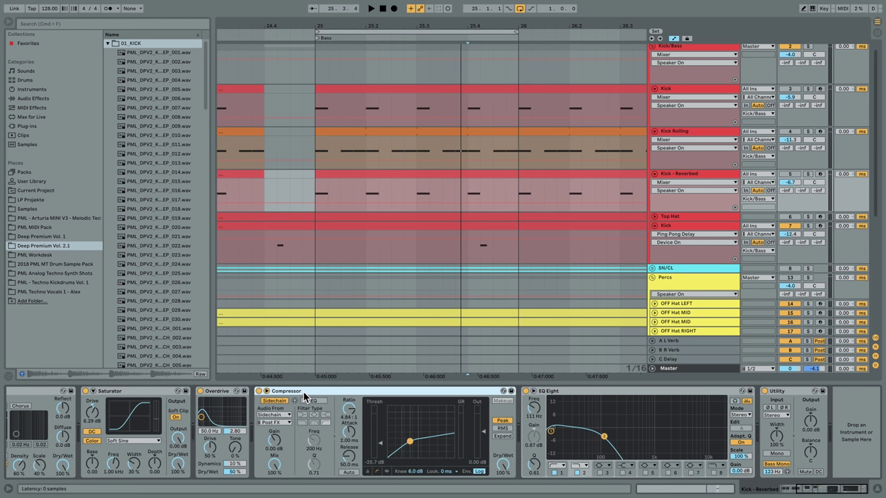
{"action": "left_click_drag", "start_coordinate": [290, 395], "coordinate": [845, 419]}
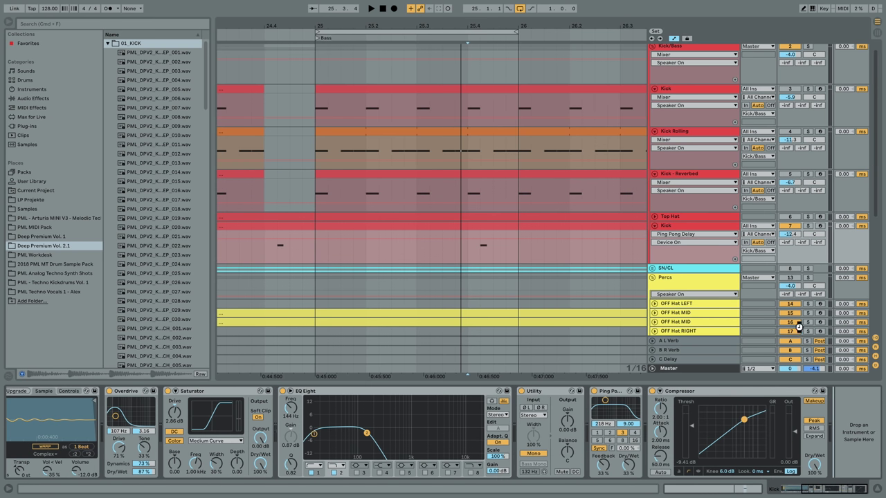
{"action": "left_click", "coordinate": [693, 223]}
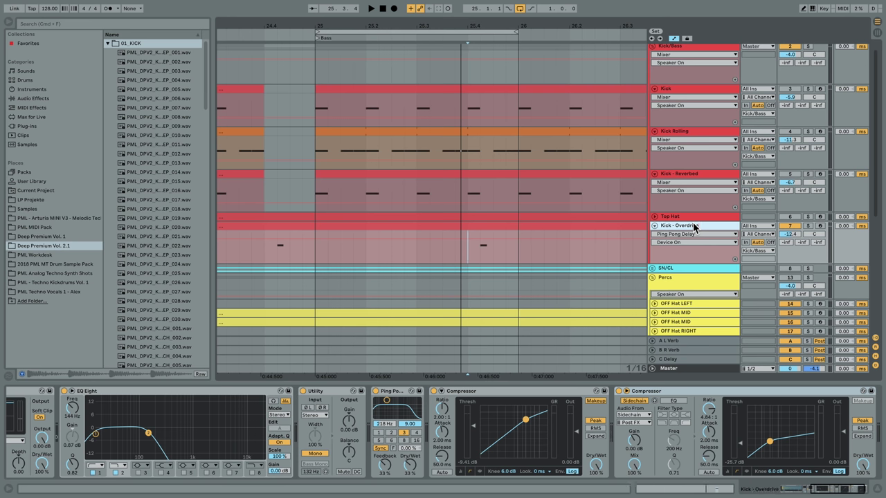
Step: Set the sidechained Compressor's threshold on Kick - Overdrive to -16.0 dB during playback, and stop playback
{"action": "key", "text": "space"}
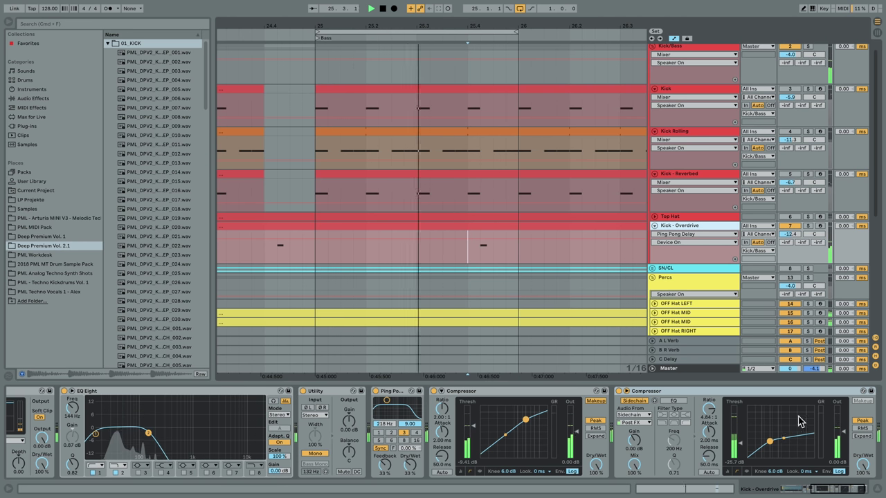
{"action": "left_click_drag", "start_coordinate": [740, 451], "coordinate": [743, 440]}
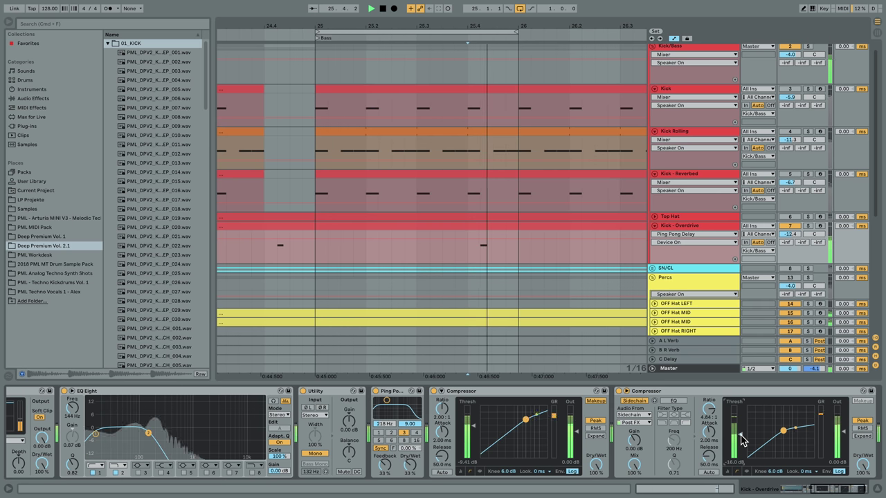
{"action": "key", "text": "space"}
{"action": "left_click", "coordinate": [740, 477]}
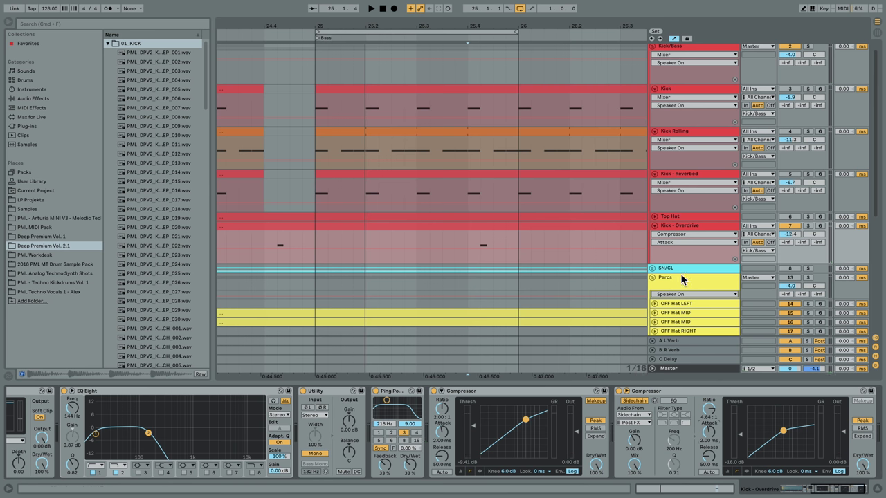
Step: Unmute the Kick, Kick Rolling and Kick - Reverbed tracks, and play them together with Kick - Overdrive
{"action": "left_click", "coordinate": [792, 89]}
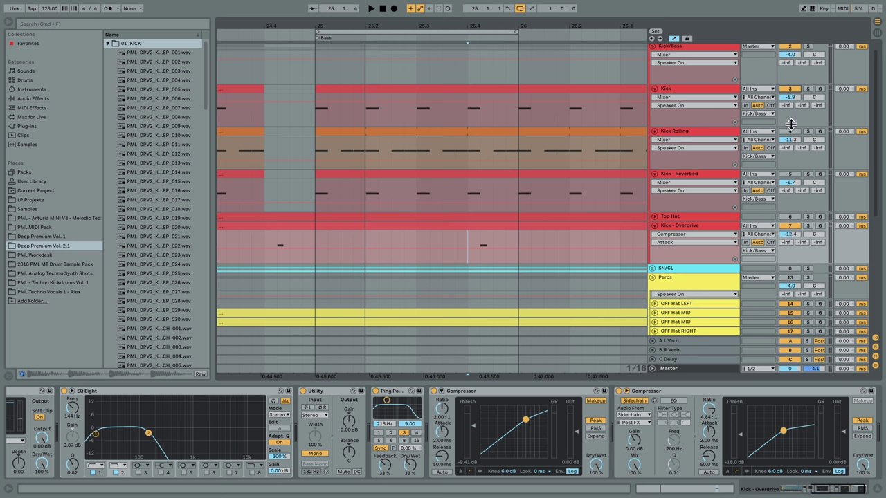
{"action": "left_click", "coordinate": [790, 131]}
{"action": "left_click", "coordinate": [789, 174]}
{"action": "key", "text": "space"}
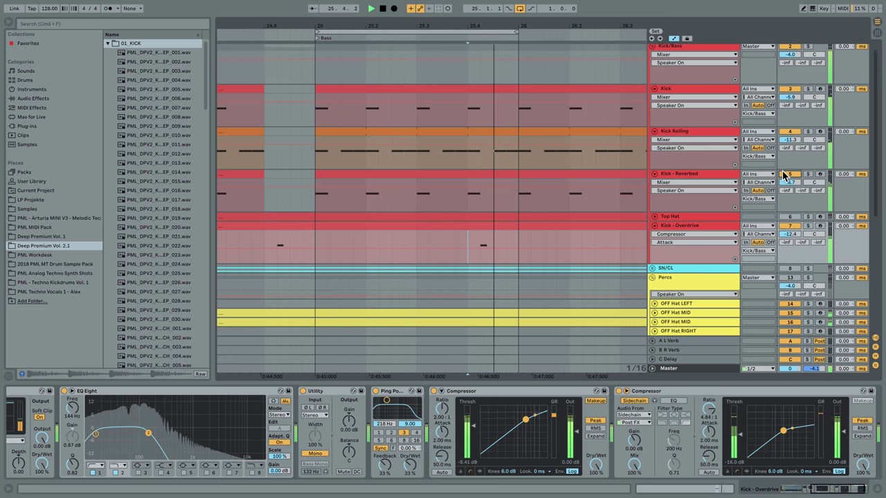
{"action": "key", "text": "space"}
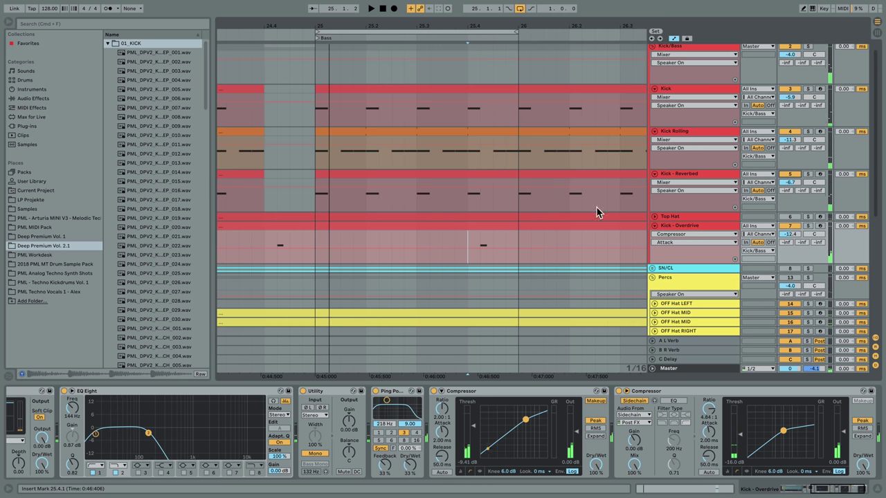
Step: Examine the Kick/Bass group's device chain through to its limiter, and list the Saturator presets among the audio effects
{"action": "left_click_drag", "start_coordinate": [476, 25], "coordinate": [470, 3]}
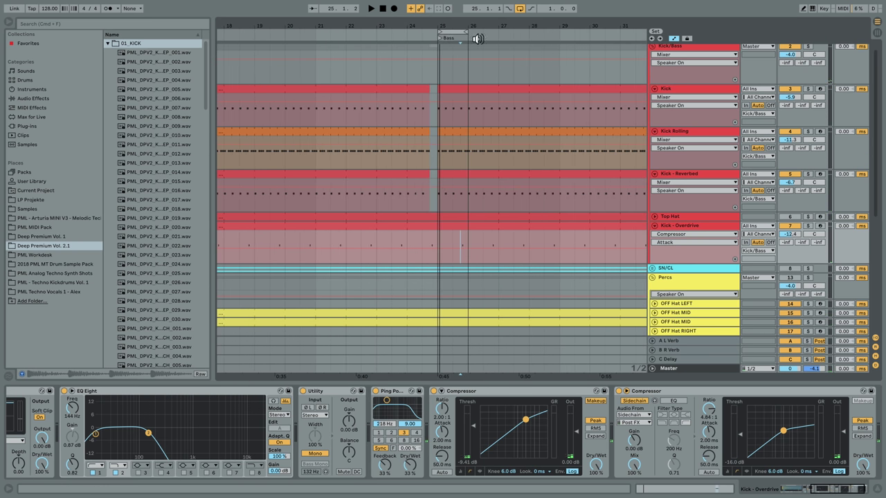
{"action": "scroll", "coordinate": [693, 71], "scroll_direction": "up", "scroll_amount": 1}
{"action": "left_click", "coordinate": [691, 60]}
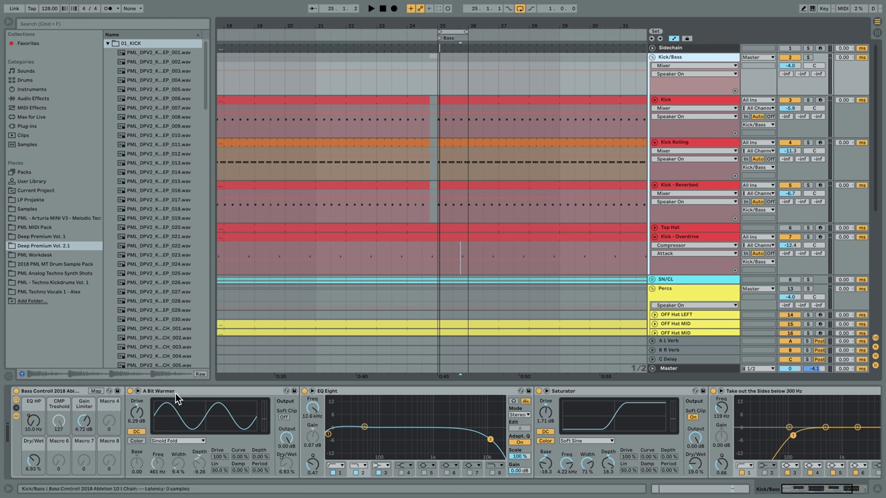
{"action": "left_click", "coordinate": [35, 101]}
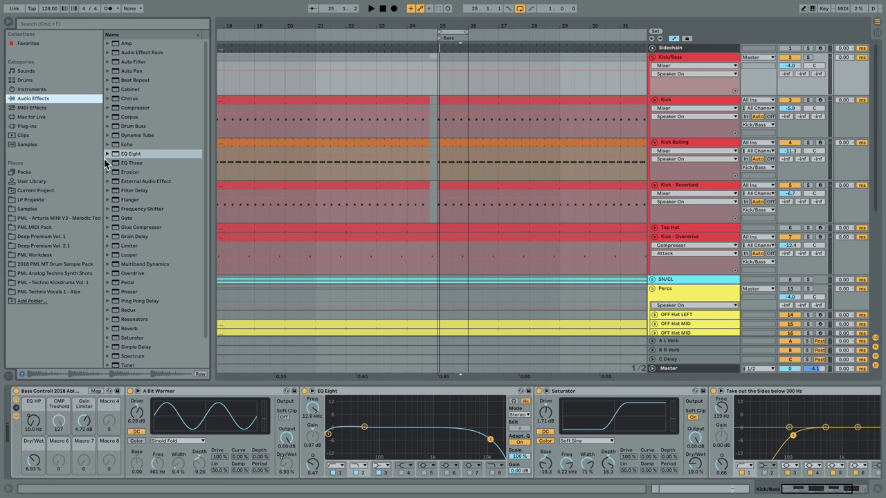
{"action": "scroll", "coordinate": [128, 266], "scroll_direction": "down", "scroll_amount": 2}
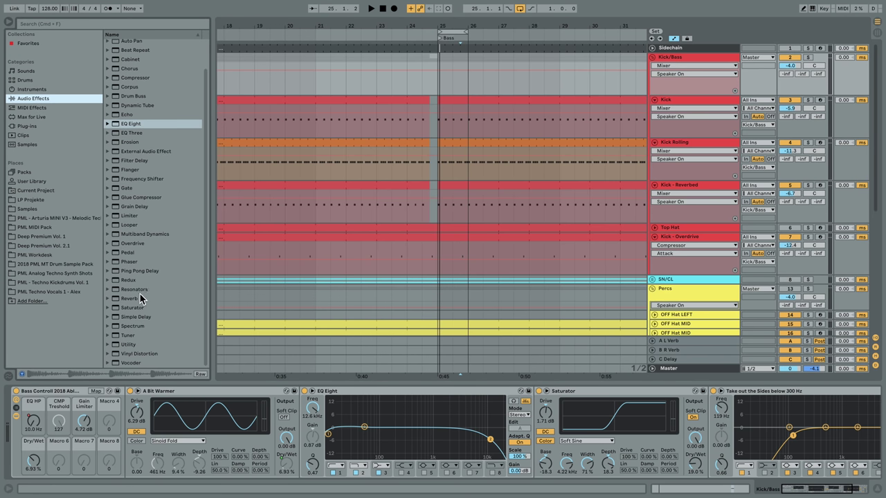
{"action": "left_click", "coordinate": [108, 308]}
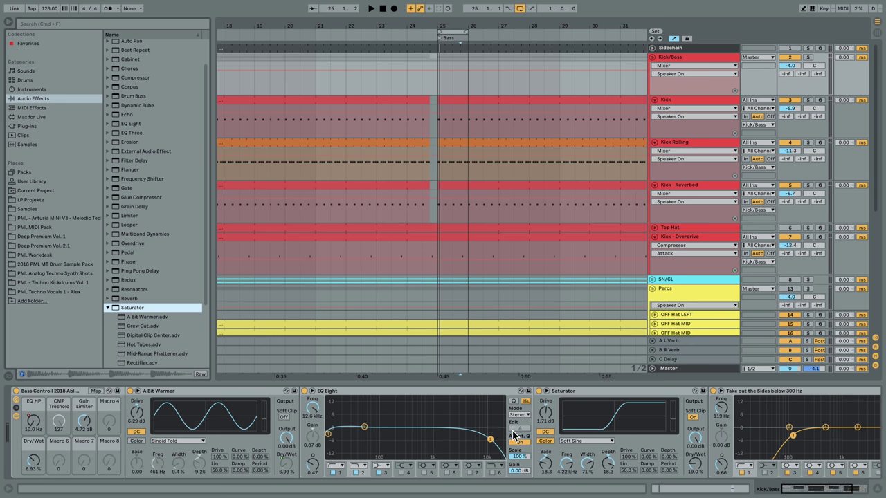
{"action": "left_click_drag", "start_coordinate": [793, 486], "coordinate": [823, 494]}
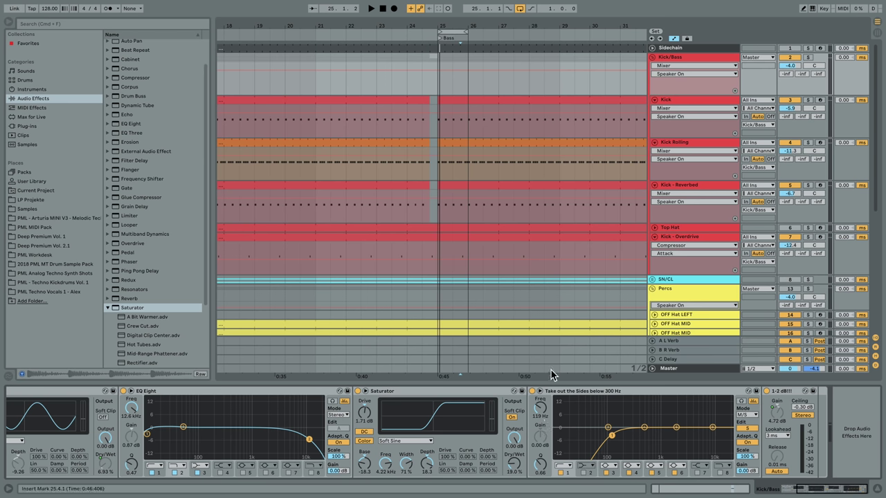
Step: Open the PML - Techno Kickdrums Vol. 1 folder in a wider browser, and look through the loops in 02_Loops_128BPM
{"action": "left_click_drag", "start_coordinate": [450, 26], "coordinate": [432, 10]}
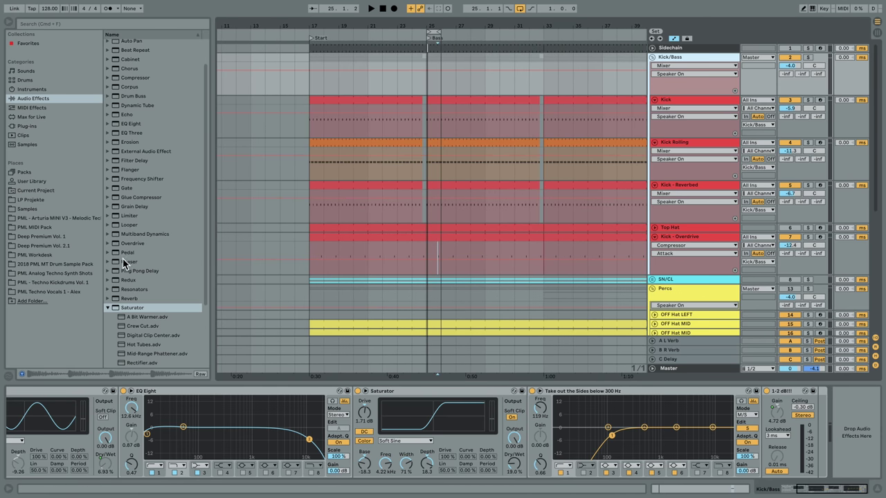
{"action": "left_click", "coordinate": [74, 282]}
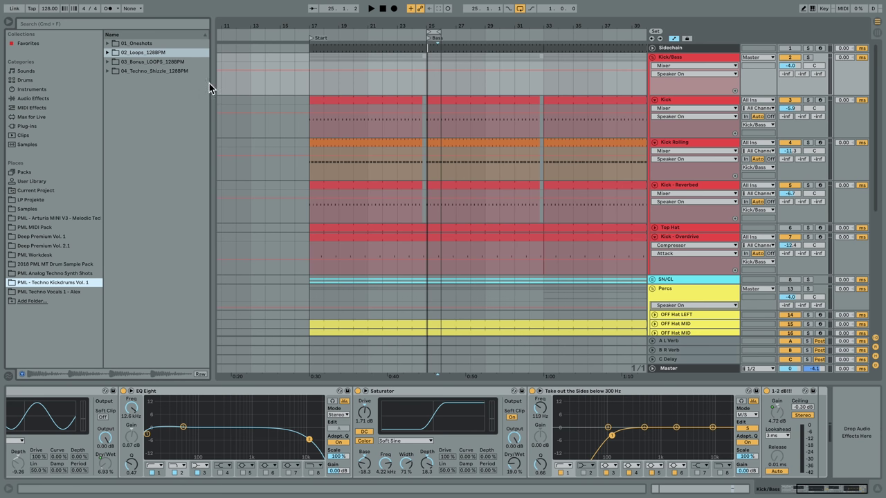
{"action": "mouse_move", "coordinate": [215, 78]}
{"action": "left_mouse_down"}
{"action": "mouse_move", "coordinate": [241, 79]}
{"action": "mouse_move", "coordinate": [224, 78]}
{"action": "left_mouse_up"}
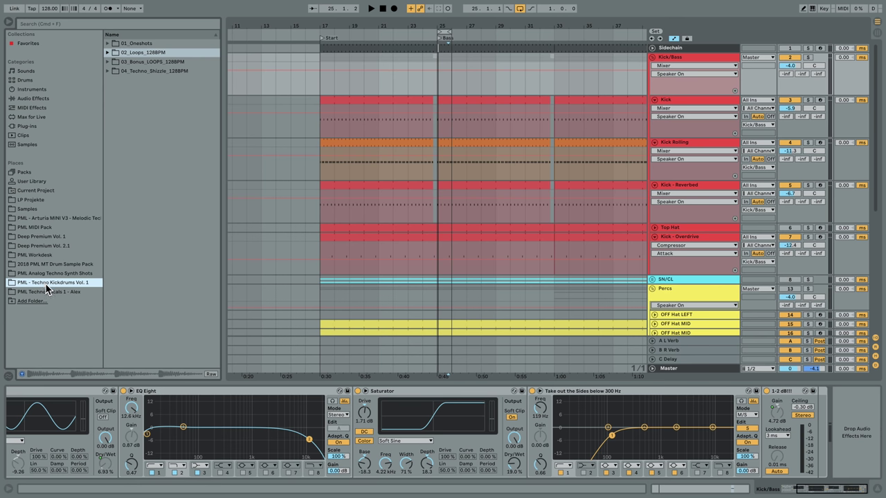
{"action": "left_click", "coordinate": [109, 70]}
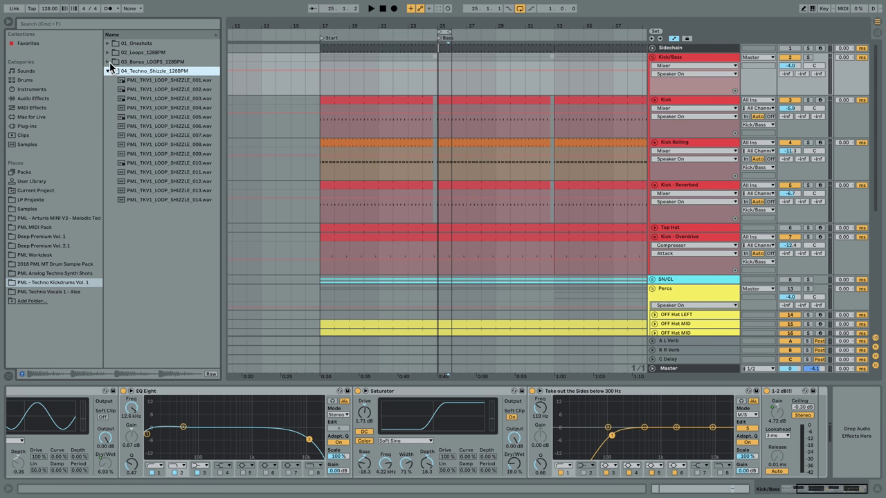
{"action": "left_click", "coordinate": [110, 62]}
{"action": "left_click", "coordinate": [107, 52]}
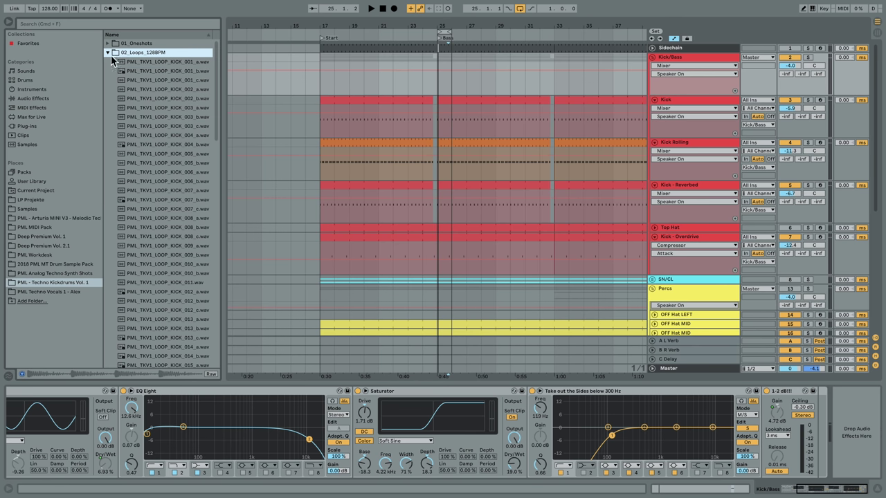
{"action": "scroll", "coordinate": [196, 302], "scroll_direction": "down", "scroll_amount": 5}
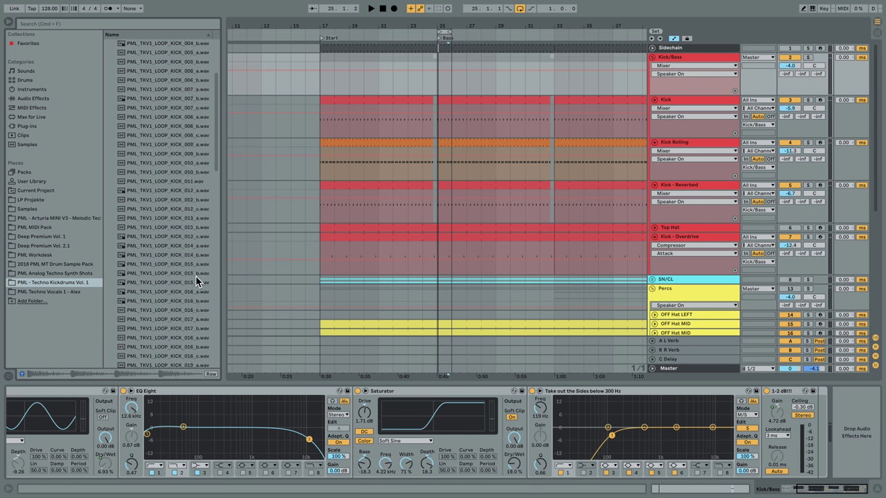
Step: Audition kick loops 015_a, 015_b, 015_c, 016_a, 012_a and 007_b from the 02_Loops_128BPM folder
{"action": "left_click", "coordinate": [184, 283]}
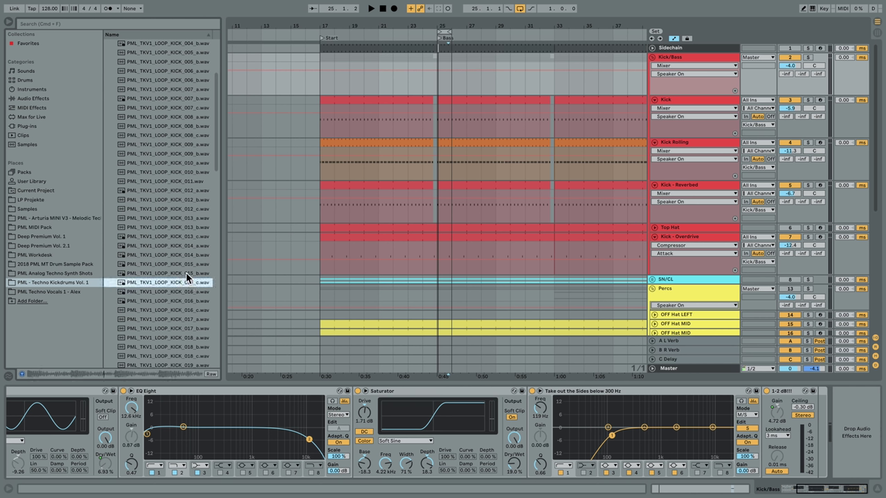
{"action": "left_click", "coordinate": [185, 264]}
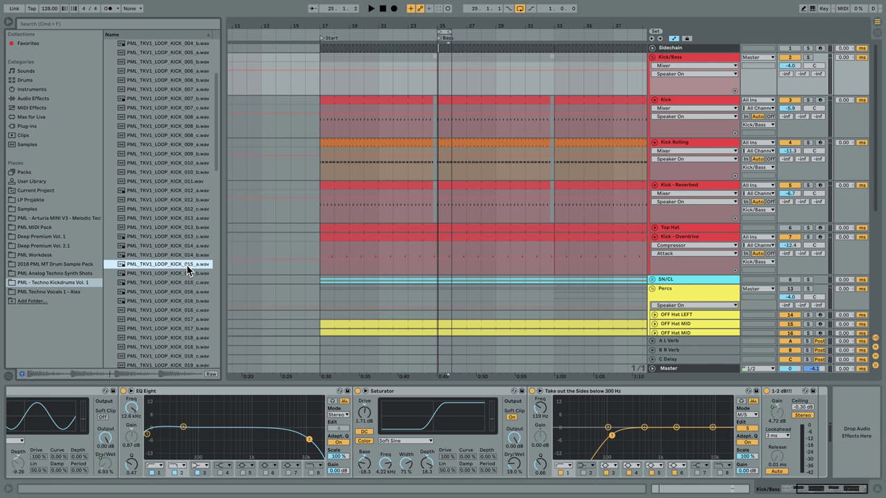
{"action": "left_click", "coordinate": [190, 274]}
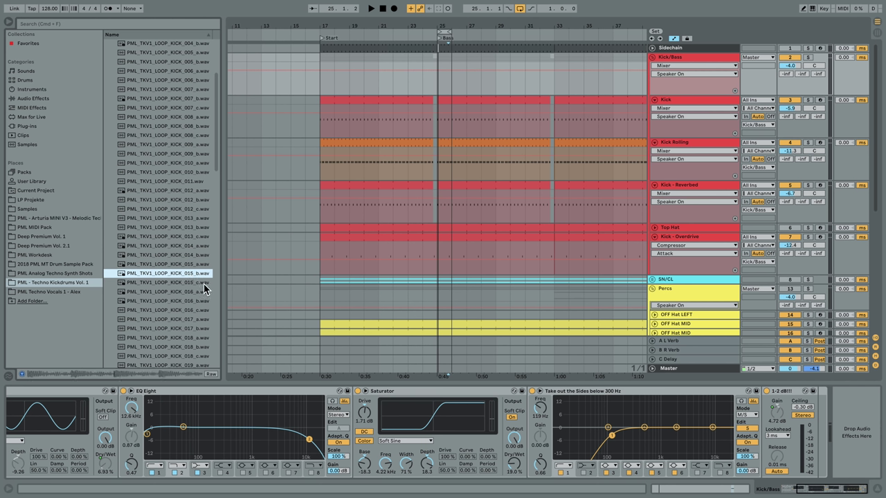
{"action": "left_click", "coordinate": [203, 282]}
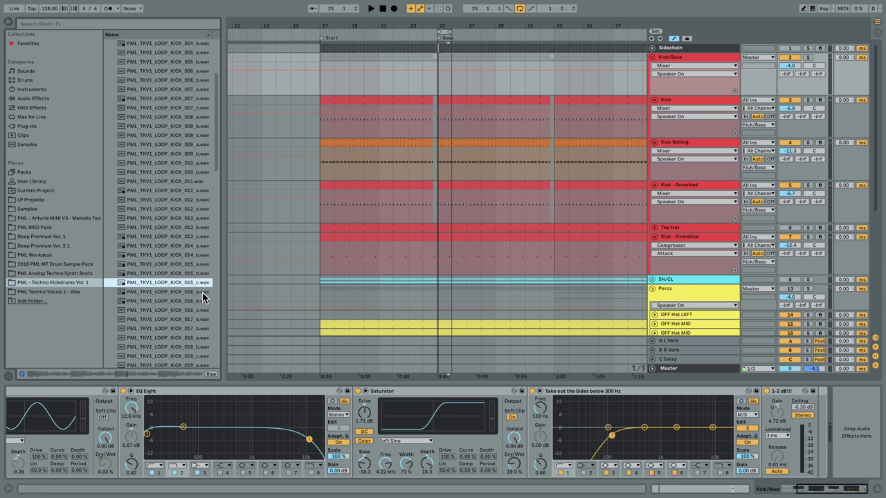
{"action": "left_click", "coordinate": [200, 291]}
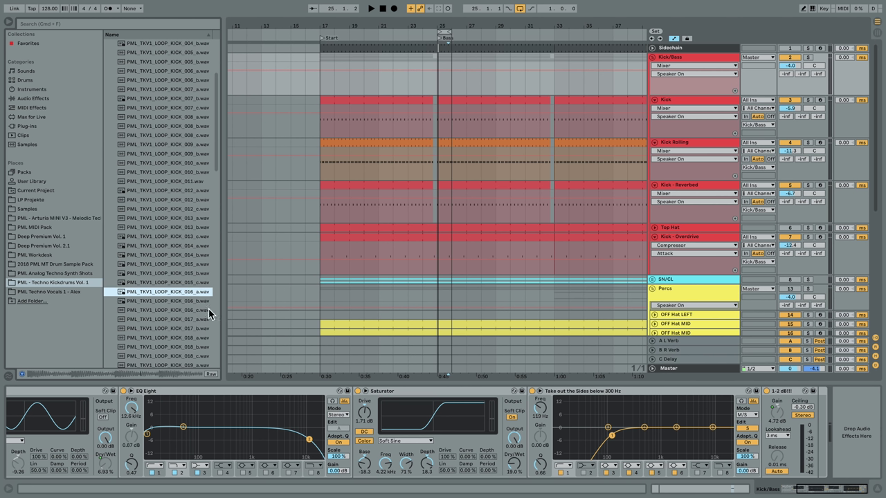
{"action": "left_click", "coordinate": [167, 191]}
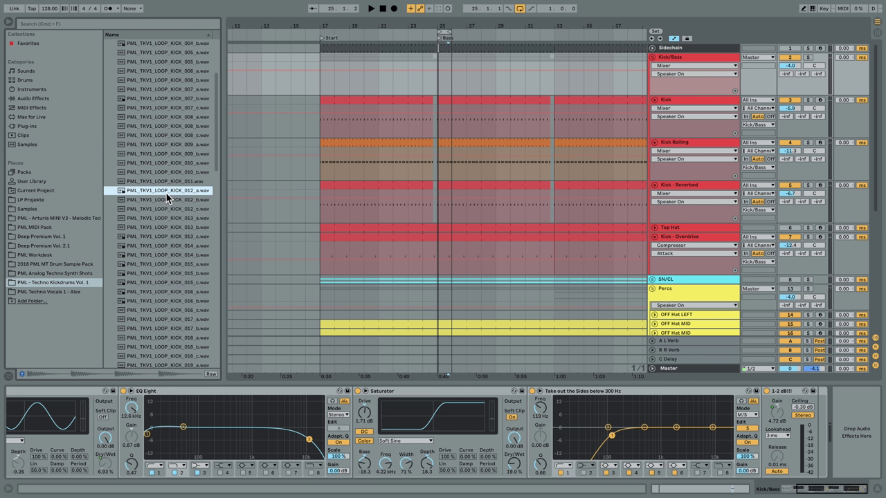
{"action": "left_click", "coordinate": [171, 101]}
{"action": "scroll", "coordinate": [153, 245], "scroll_direction": "up", "scroll_amount": 4}
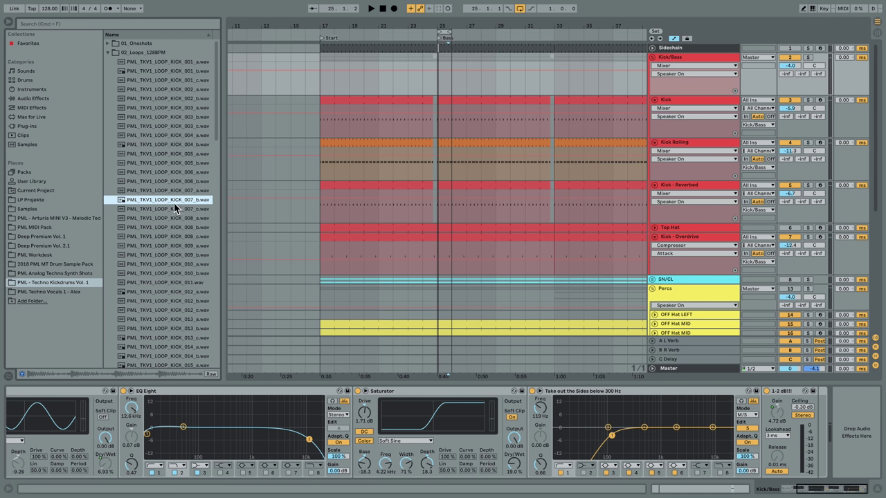
Step: Fold 02_Loops_128BPM, unfold 04_Techno_Shizzle_128BPM, and audition its loops SHIZZLE_001, 002 and 003
{"action": "left_click", "coordinate": [107, 52]}
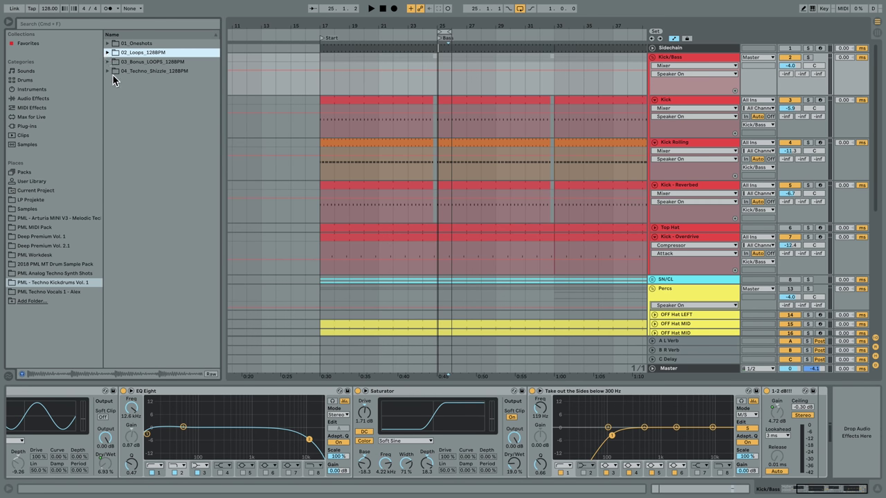
{"action": "left_click", "coordinate": [108, 72]}
{"action": "left_click", "coordinate": [160, 82]}
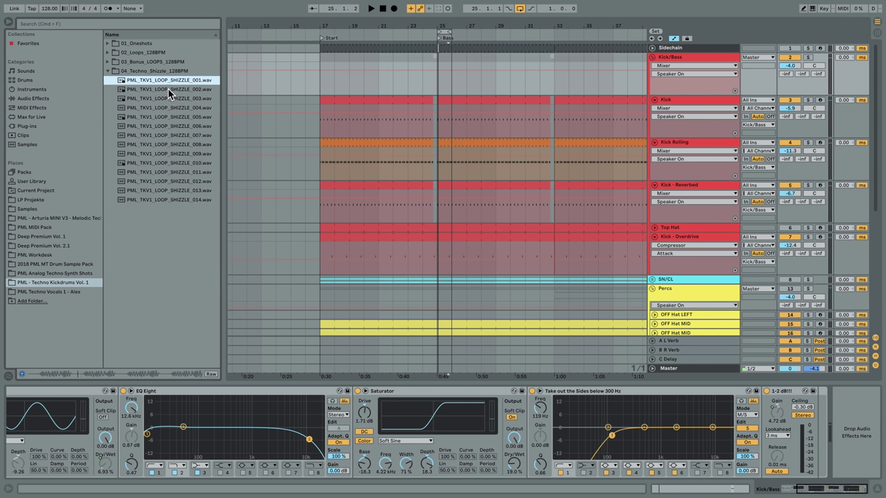
{"action": "left_click", "coordinate": [168, 90]}
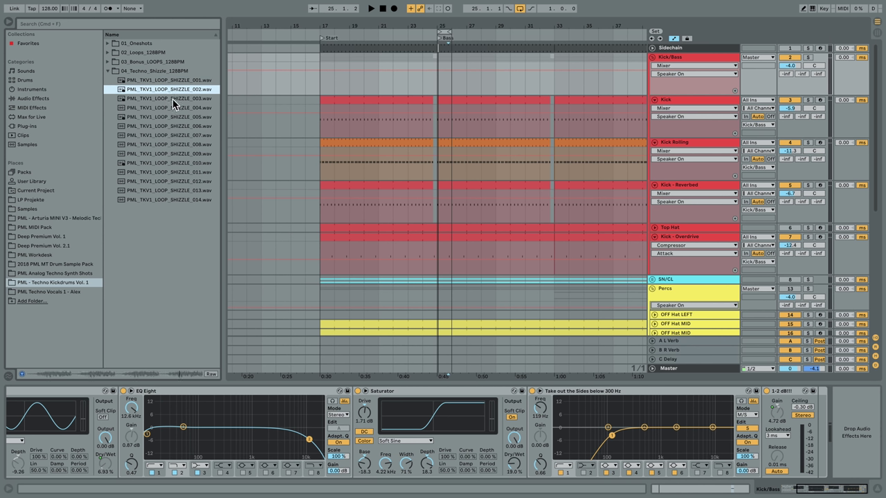
{"action": "left_click", "coordinate": [173, 99]}
{"action": "left_click", "coordinate": [175, 90]}
Step: Show the whole arrangement, fold the Kick/Bass group, and display the Percs group's devices
{"action": "left_click_drag", "start_coordinate": [392, 24], "coordinate": [291, 1]}
{"action": "left_click_drag", "start_coordinate": [361, 25], "coordinate": [299, 2]}
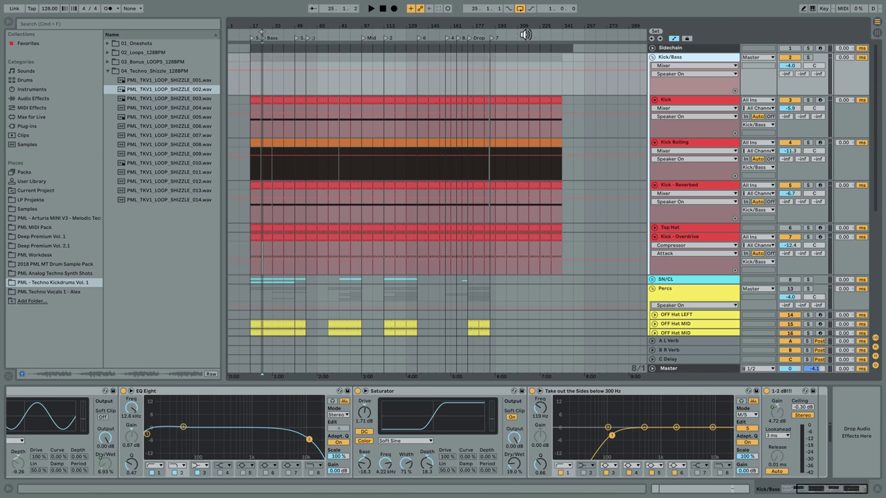
{"action": "left_click", "coordinate": [651, 56]}
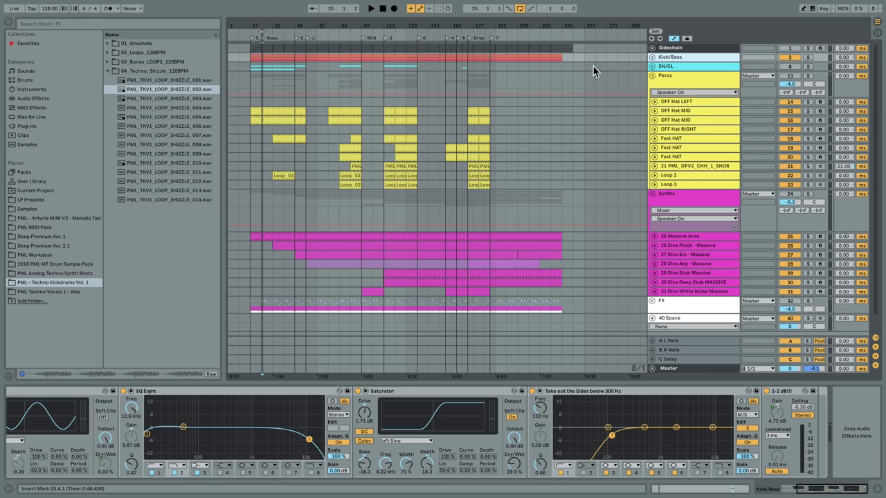
{"action": "left_click", "coordinate": [674, 78]}
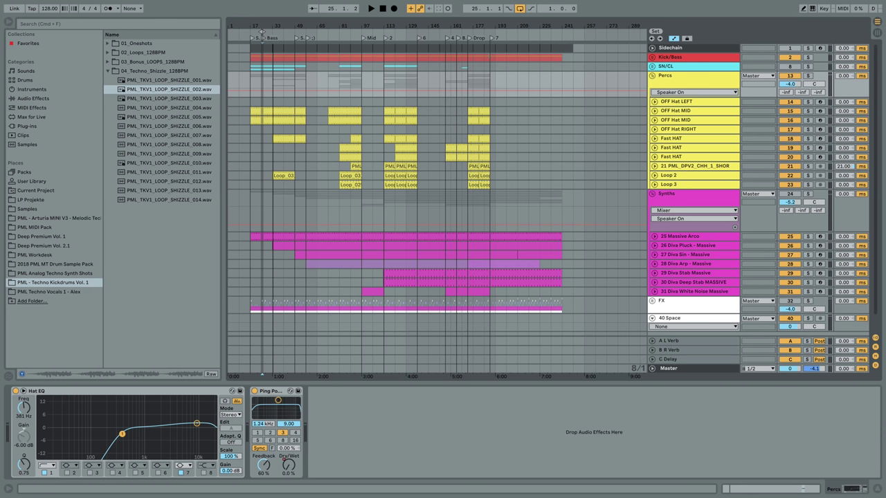
Step: Play the Percs group in the full mix from bar 33
{"action": "left_click_drag", "start_coordinate": [274, 32], "coordinate": [292, 59]}
{"action": "left_click", "coordinate": [281, 75]}
{"action": "key", "text": "space"}
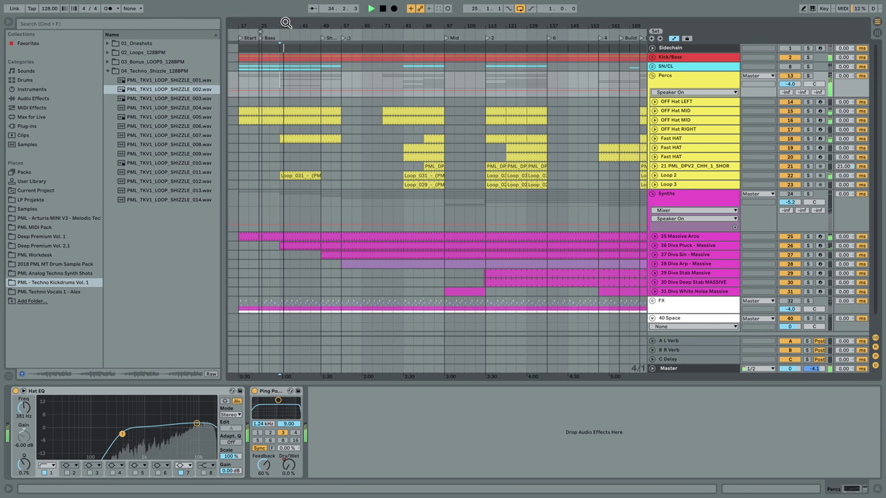
{"action": "left_click_drag", "start_coordinate": [284, 26], "coordinate": [285, 62]}
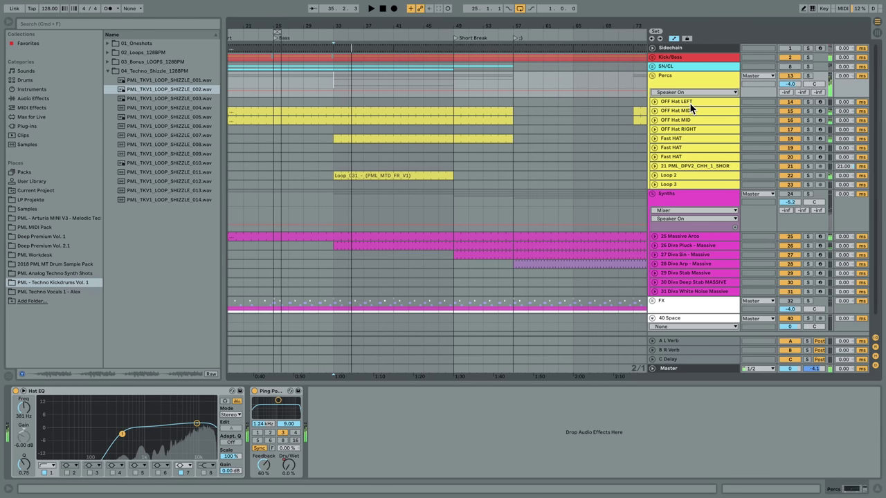
Step: Unfold the first OFF Hat MID track, show its devices, and audition it soloed from bar 33
{"action": "left_click", "coordinate": [692, 109]}
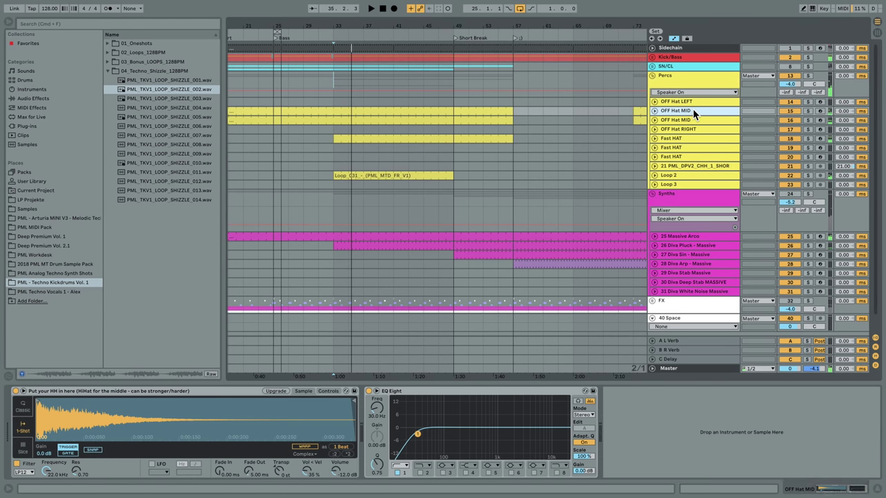
{"action": "left_click", "coordinate": [653, 111]}
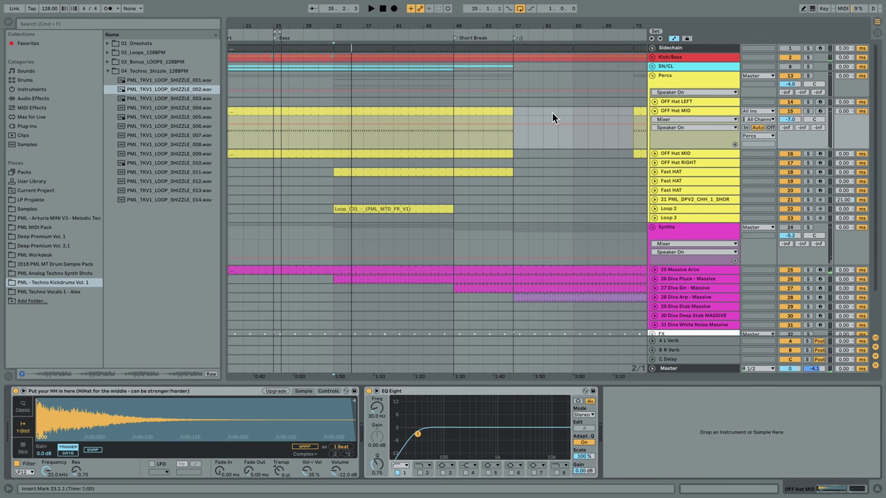
{"action": "left_click", "coordinate": [334, 136]}
{"action": "left_click_drag", "start_coordinate": [337, 25], "coordinate": [376, 25]}
{"action": "left_click", "coordinate": [807, 110]}
{"action": "key", "text": "space"}
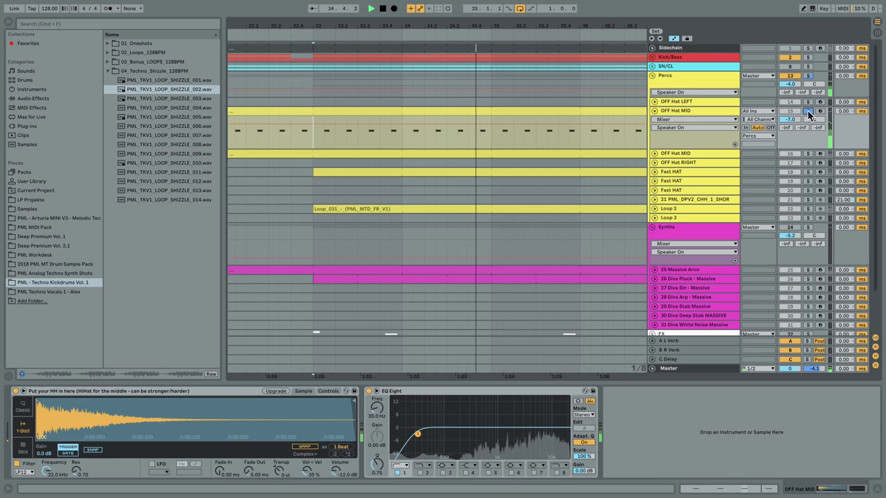
Step: Unfold the second OFF Hat MID track and audition it soloed from bar 33, comparing it with the first one
{"action": "left_click", "coordinate": [654, 153]}
{"action": "left_click", "coordinate": [807, 154]}
{"action": "left_click", "coordinate": [310, 184]}
{"action": "key", "text": "space"}
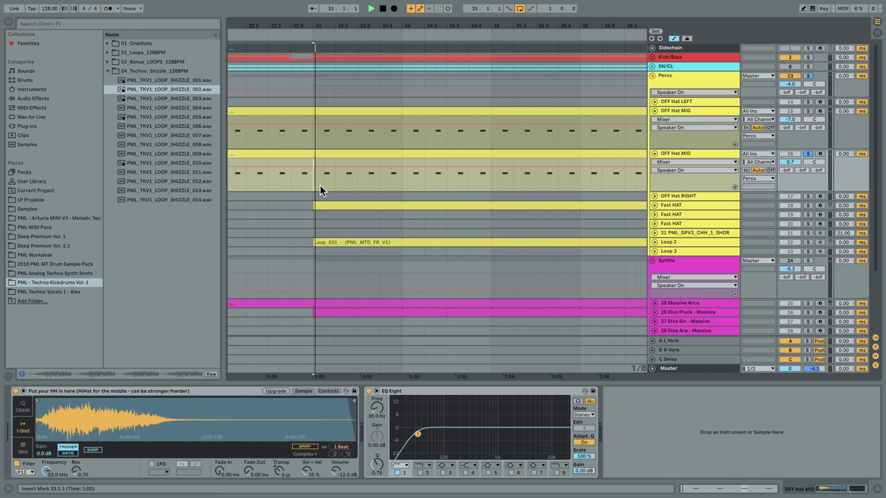
{"action": "left_click", "coordinate": [808, 110]}
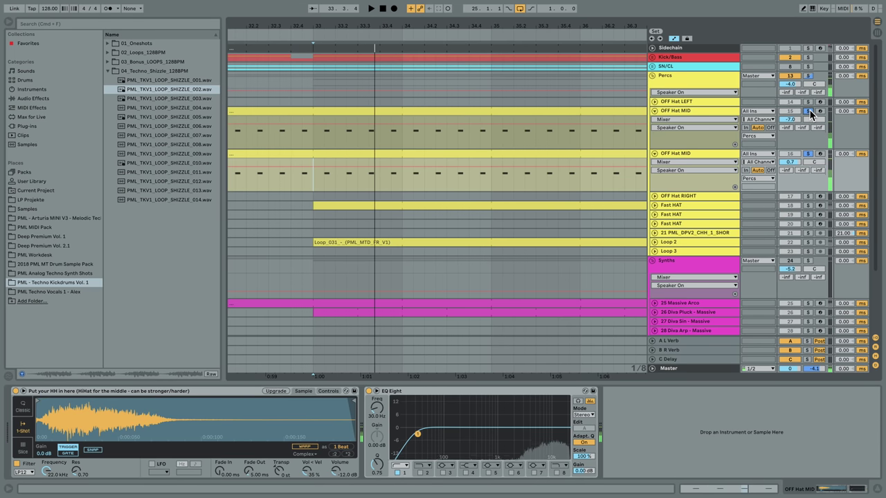
Step: Unfold the first Fast HAT track, show its devices, and audition it soloed together with the Kick/Bass group
{"action": "left_click", "coordinate": [655, 205]}
{"action": "left_click", "coordinate": [806, 205]}
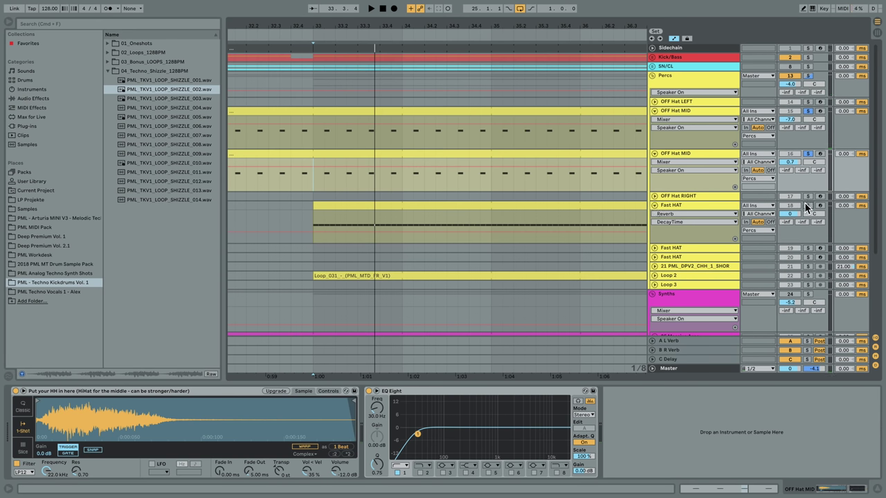
{"action": "left_click", "coordinate": [694, 207]}
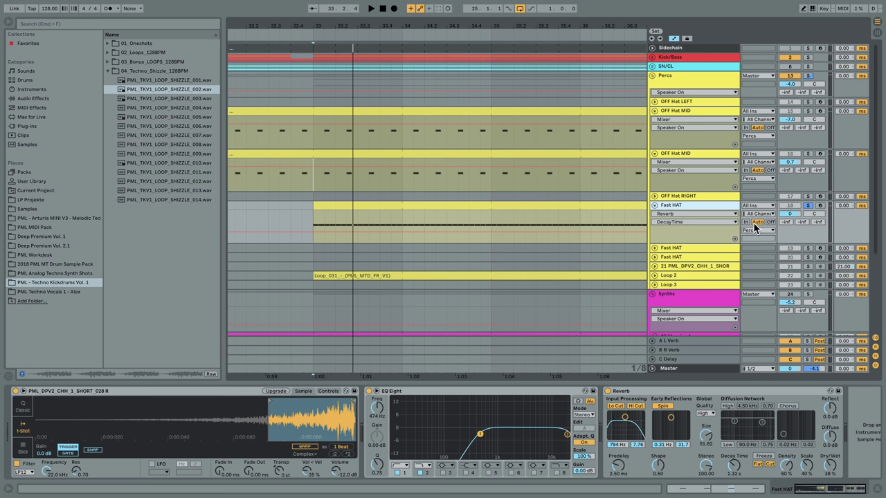
{"action": "key", "text": "space"}
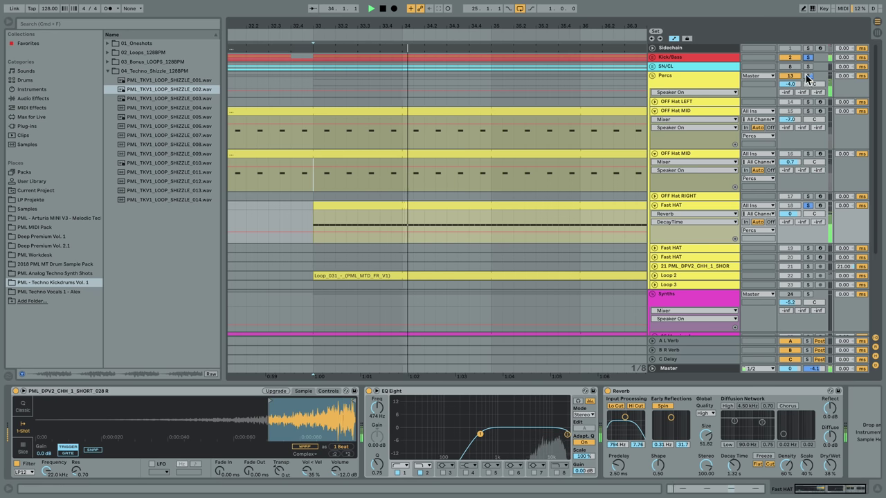
{"action": "key", "text": "space"}
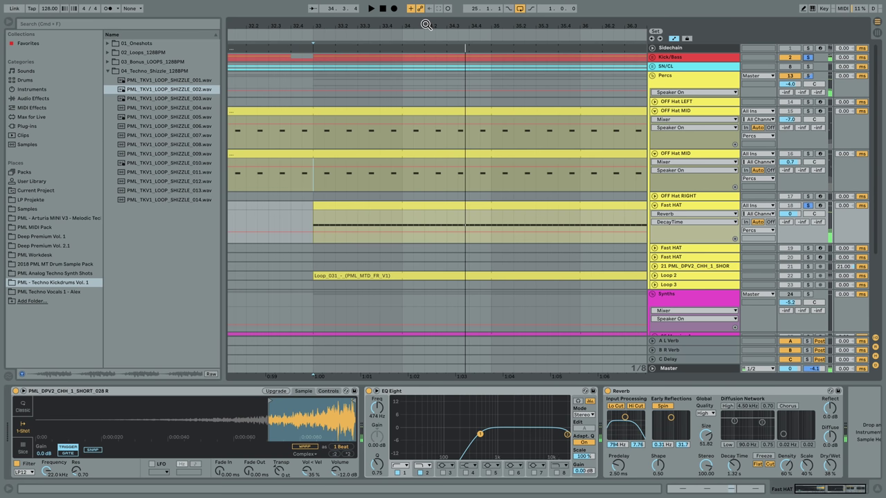
Step: Audition the Loop 2 track soloed, playing Loop_031 repeatedly from bar 33
{"action": "left_click_drag", "start_coordinate": [426, 24], "coordinate": [425, 12]}
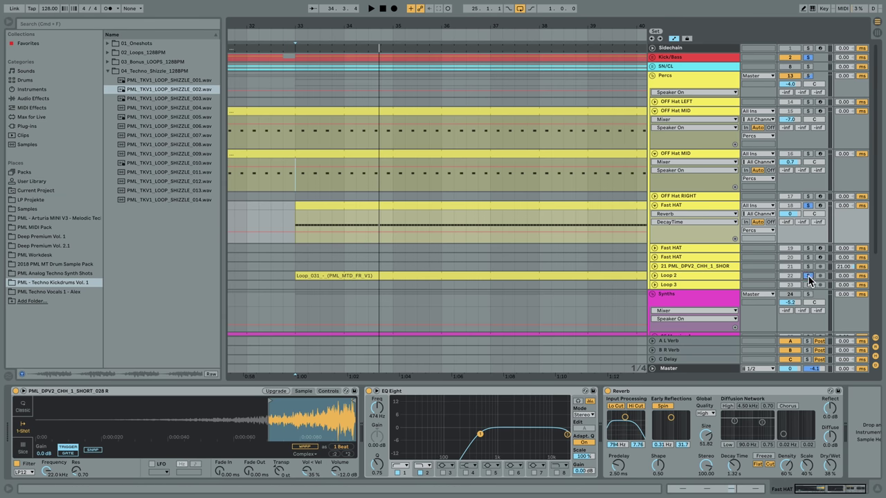
{"action": "key", "text": "space"}
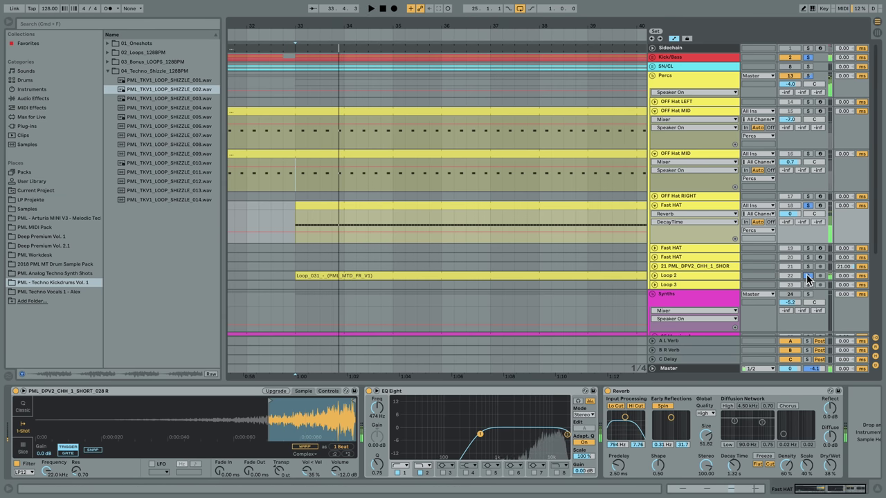
{"action": "key", "text": "space"}
{"action": "left_click", "coordinate": [807, 275]}
{"action": "left_click", "coordinate": [807, 276]}
{"action": "key", "text": "space"}
{"action": "key", "text": "space"}
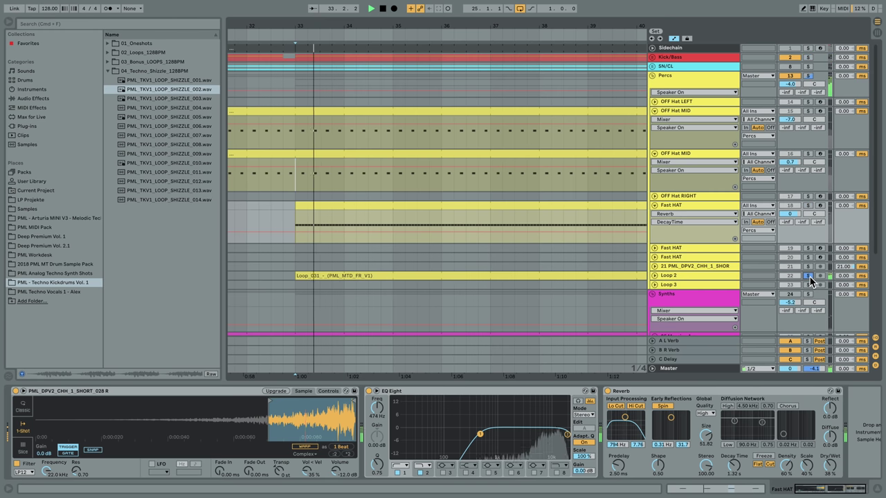
{"action": "key", "text": "space"}
Step: Clear the solos and play the full mix from bar 33
{"action": "left_click", "coordinate": [806, 276]}
{"action": "key", "text": "space"}
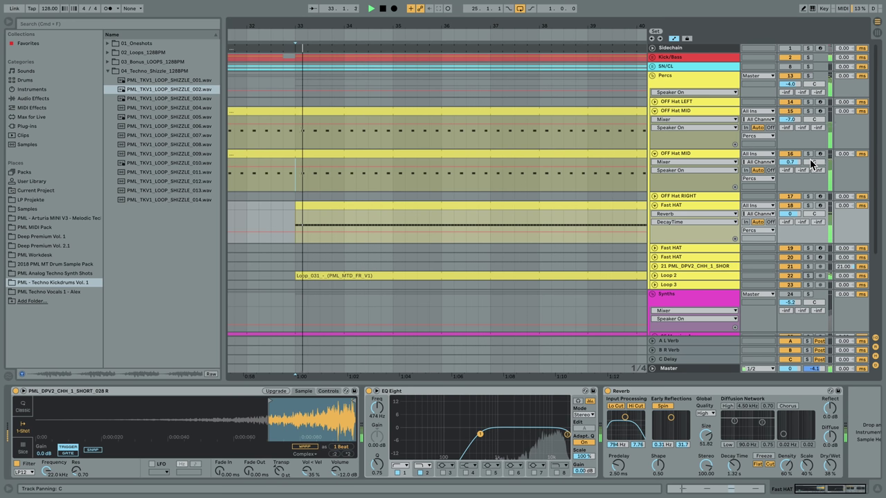
{"action": "left_click_drag", "start_coordinate": [344, 27], "coordinate": [347, 1]}
{"action": "key", "text": "space"}
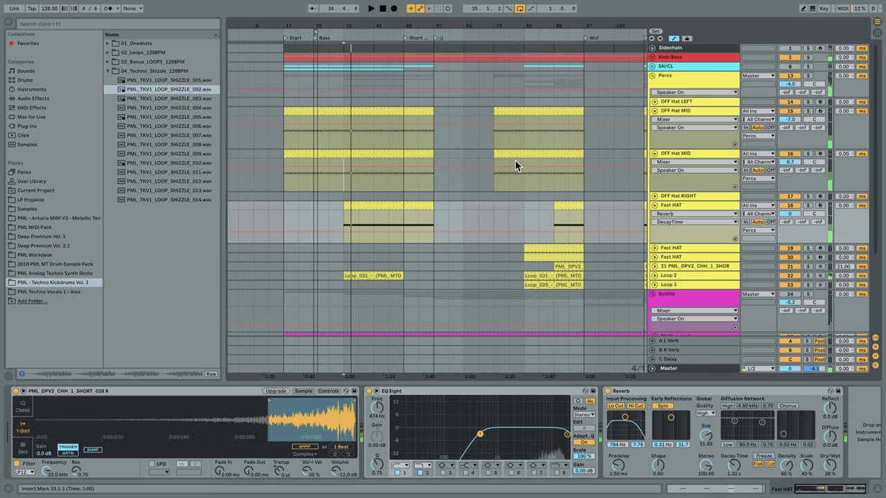
Step: Play the full mix from bar 81, where the additional Fast HAT and Loop 3 clips start
{"action": "left_click", "coordinate": [558, 246]}
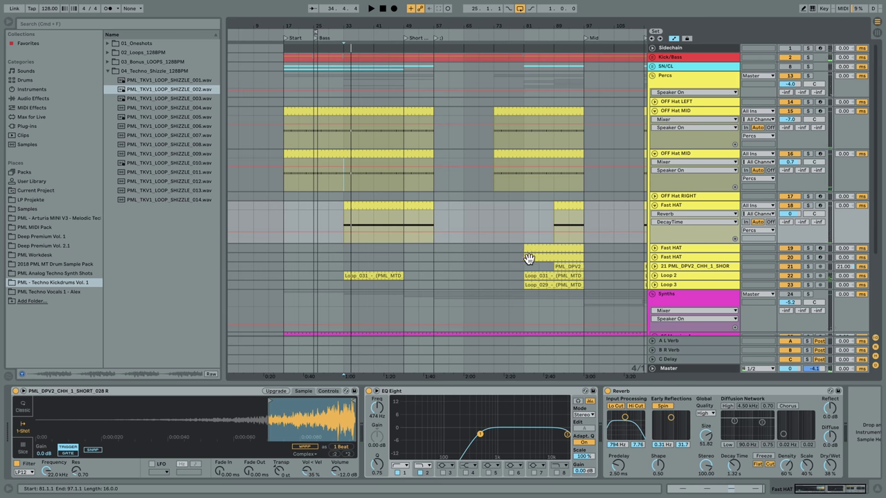
{"action": "left_click", "coordinate": [526, 265]}
{"action": "key", "text": "space"}
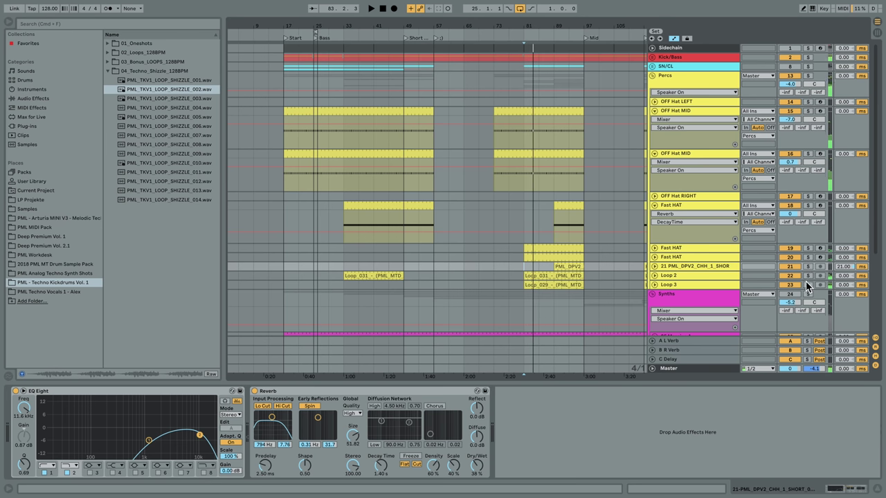
Step: Solo and unfold the Loop 3 track, and audition Loop_029 from bar 81
{"action": "left_click", "coordinate": [806, 284]}
{"action": "left_click", "coordinate": [698, 285]}
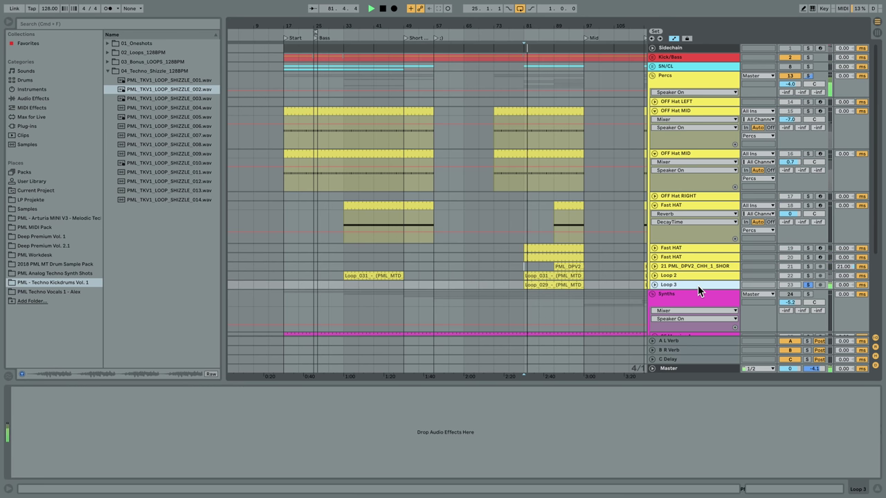
{"action": "left_click", "coordinate": [653, 285]}
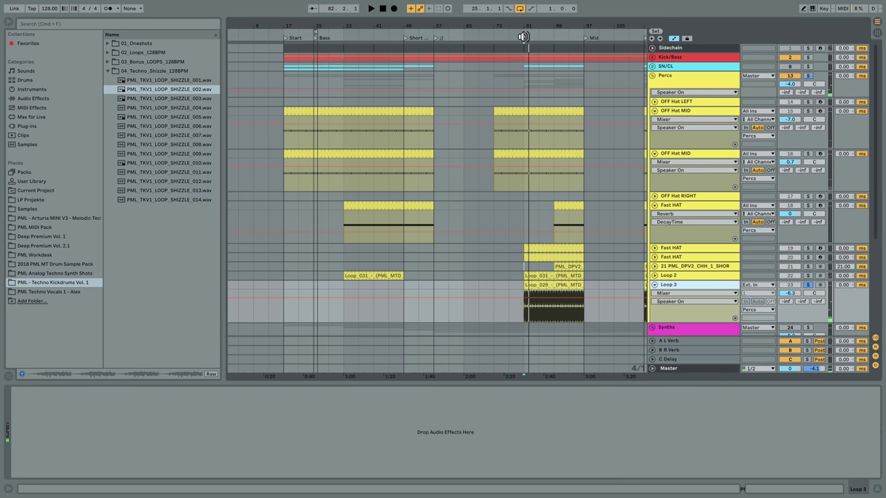
{"action": "left_click_drag", "start_coordinate": [523, 37], "coordinate": [426, 270]}
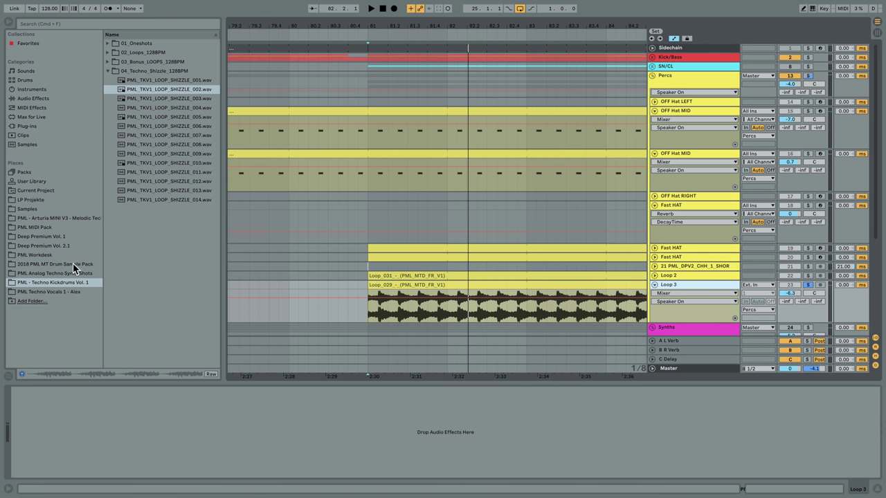
{"action": "key", "text": "space"}
Step: Unsolo Loop 3 and play the full mix from bar 81
{"action": "left_click", "coordinate": [803, 282]}
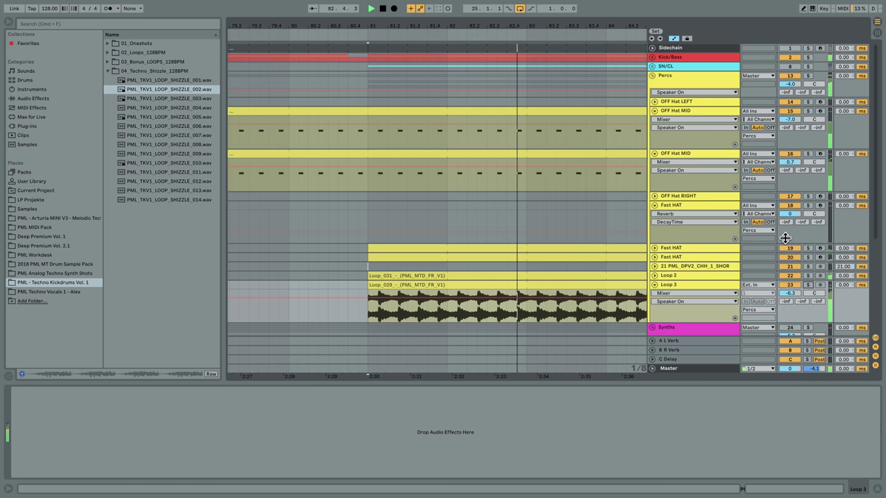
{"action": "left_click_drag", "start_coordinate": [510, 26], "coordinate": [477, 5]}
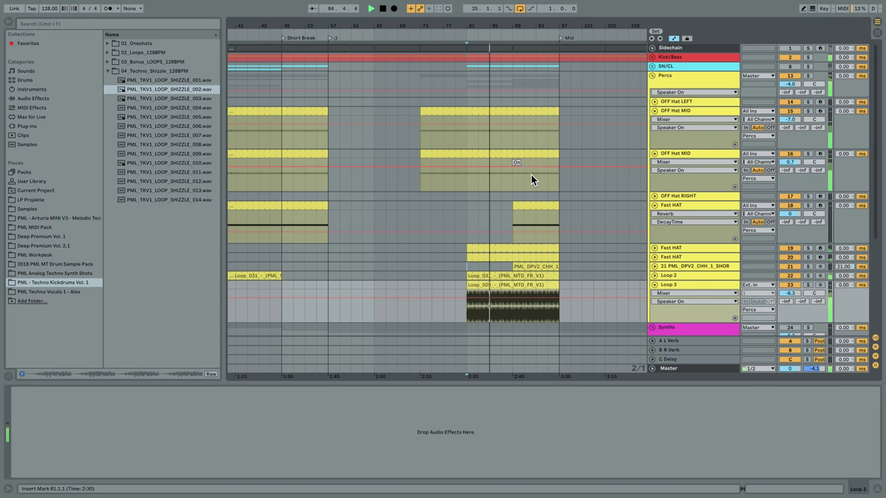
{"action": "key", "text": "space"}
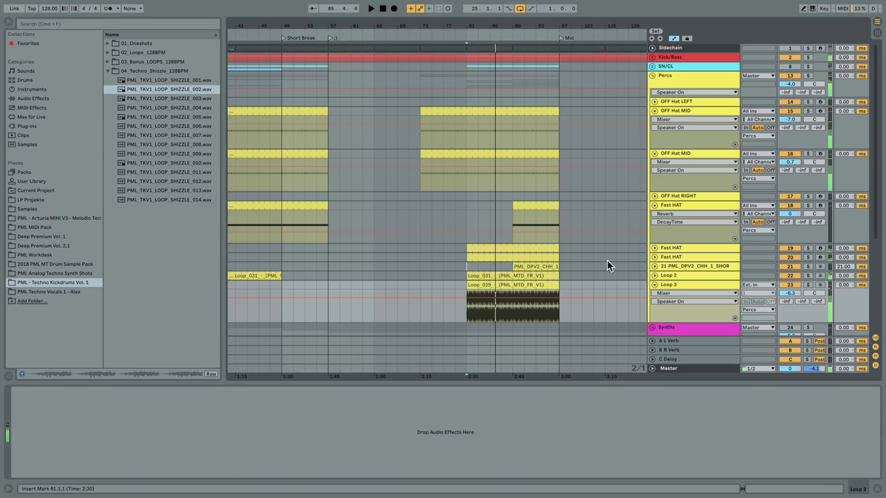
Step: Show the whole arrangement and play the Drop from bar 173
{"action": "left_click_drag", "start_coordinate": [487, 24], "coordinate": [489, 3]}
{"action": "scroll", "coordinate": [552, 242], "scroll_direction": "down", "scroll_amount": 6}
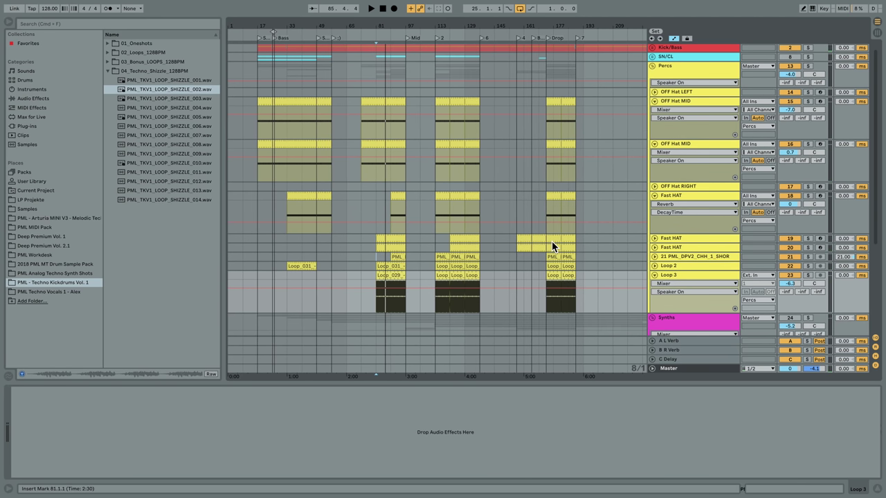
{"action": "scroll", "coordinate": [553, 244], "scroll_direction": "up", "scroll_amount": 2}
{"action": "left_click", "coordinate": [545, 178]}
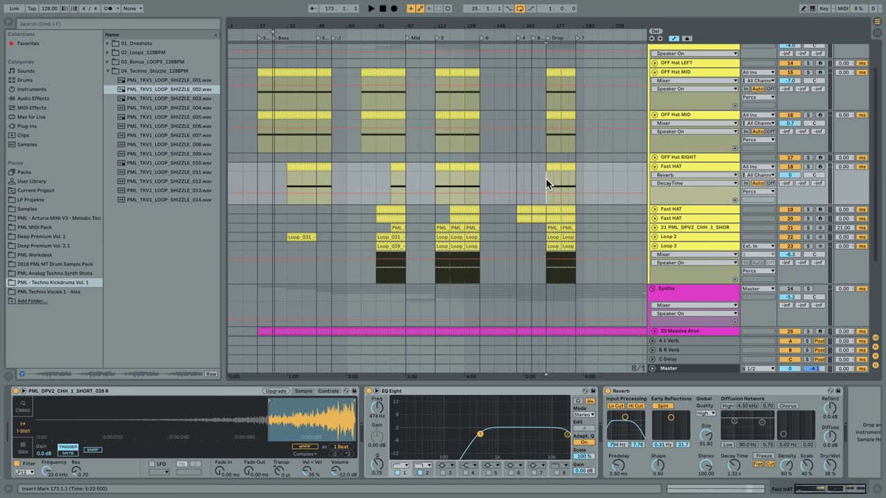
{"action": "key", "text": "space"}
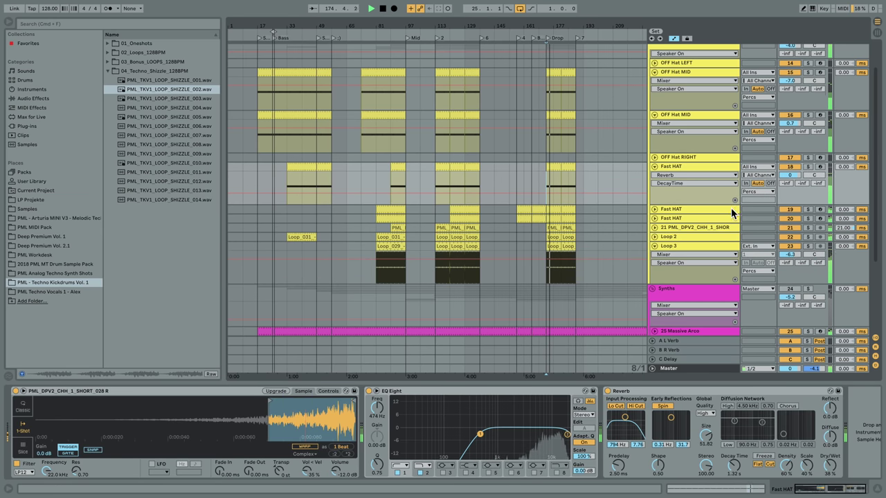
Step: Solo the two lower Fast HAT tracks and the PML_DPV2_CHH_1_SHOR track one after another to audition them in the Drop
{"action": "left_click", "coordinate": [807, 210]}
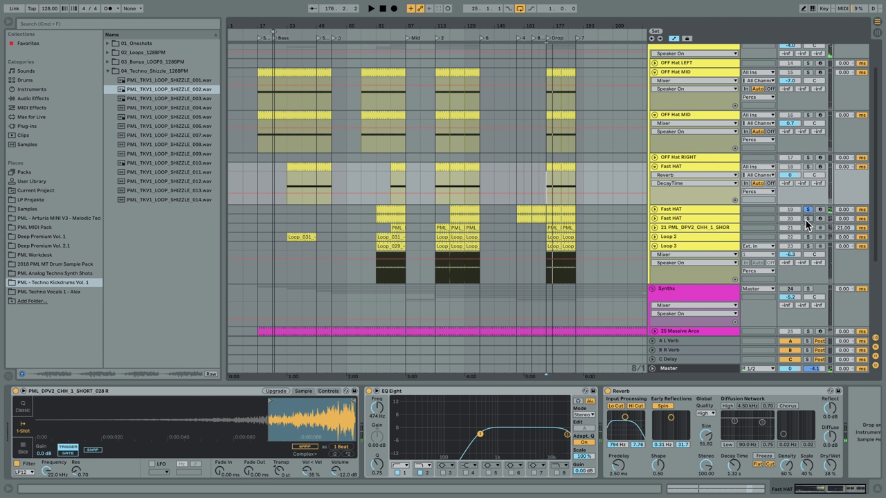
{"action": "left_click", "coordinate": [806, 219]}
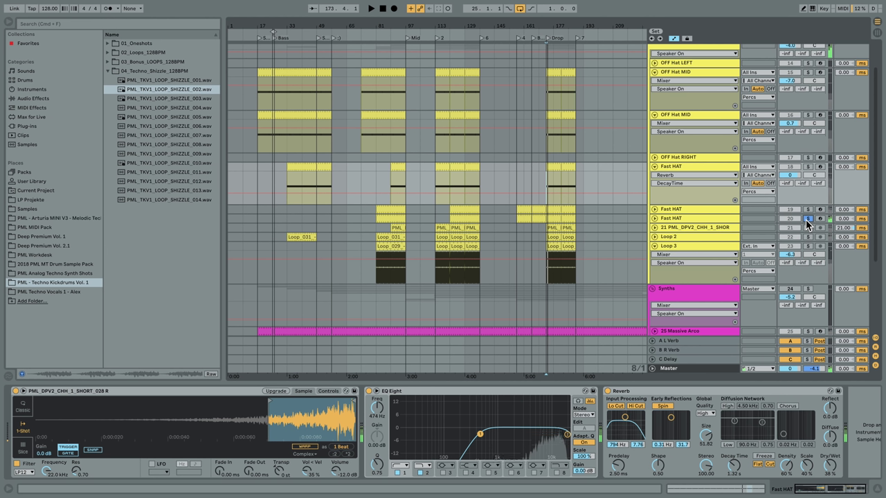
{"action": "left_click", "coordinate": [807, 227]}
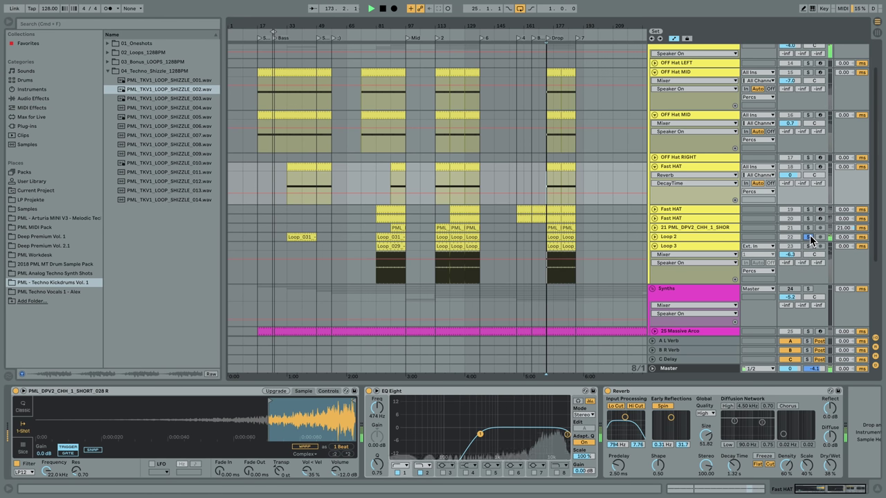
Step: Solo the Loop 2 track, unfold it, and audition it from bar 173
{"action": "left_click", "coordinate": [808, 236]}
{"action": "key", "text": "space"}
{"action": "left_click", "coordinate": [703, 236]}
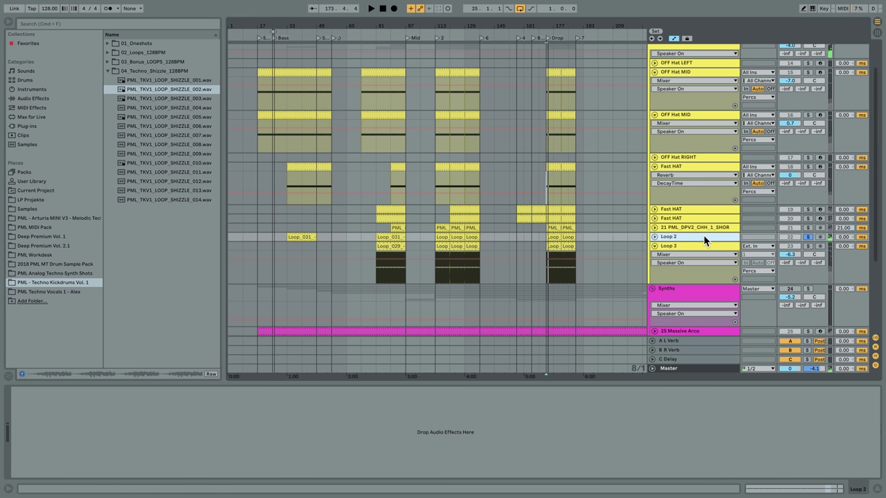
{"action": "left_click", "coordinate": [654, 237]}
{"action": "key", "text": "space"}
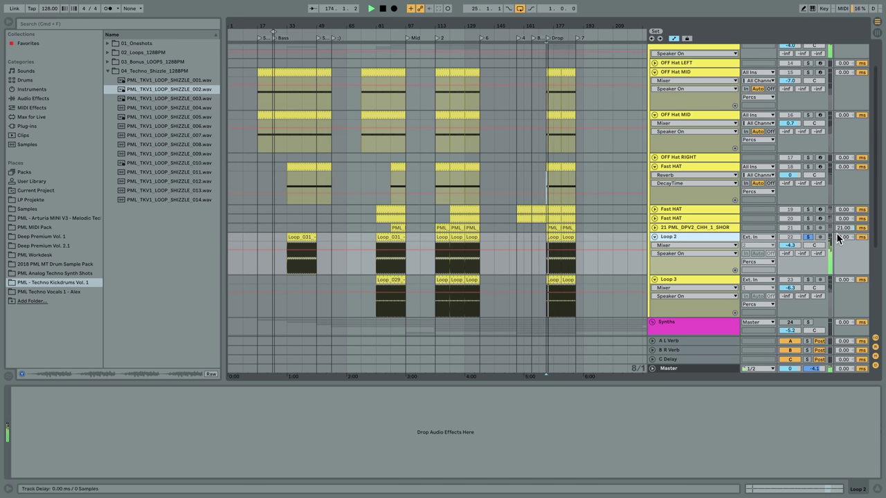
Step: Solo the PML_DPV2_CHH_1_SHOR track and the two Fast HAT tracks above it in turn, displaying each one's devices during playback
{"action": "left_click", "coordinate": [806, 228]}
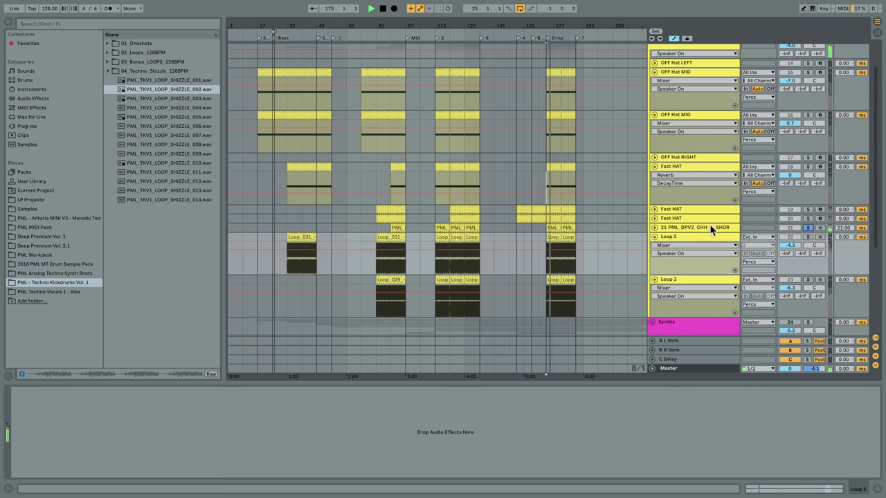
{"action": "left_click", "coordinate": [696, 229]}
{"action": "left_click", "coordinate": [807, 218]}
{"action": "left_click", "coordinate": [700, 220]}
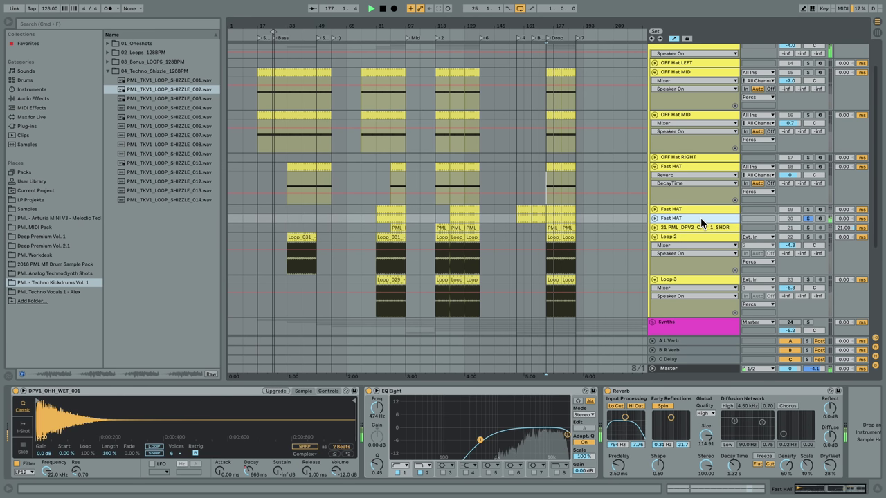
{"action": "left_click", "coordinate": [804, 209]}
{"action": "left_click", "coordinate": [724, 210]}
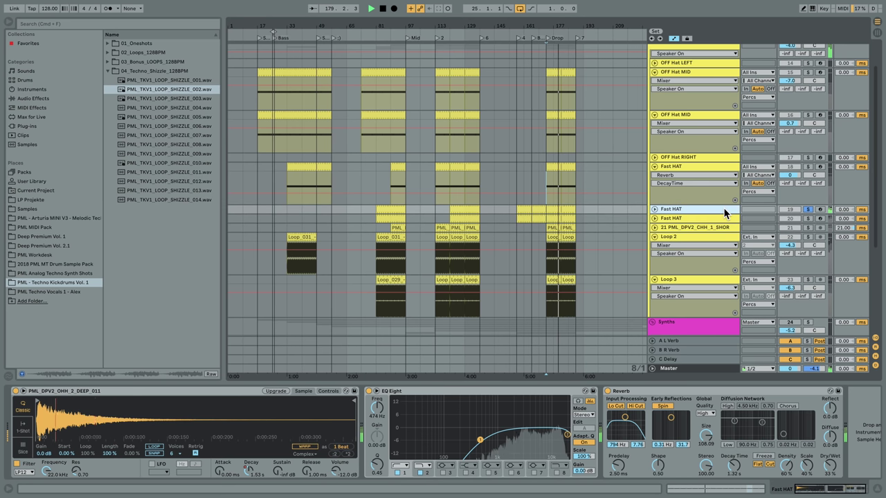
Step: Stop playback, fold the Percs group and display the SN/CL group's EQ
{"action": "key", "text": "space"}
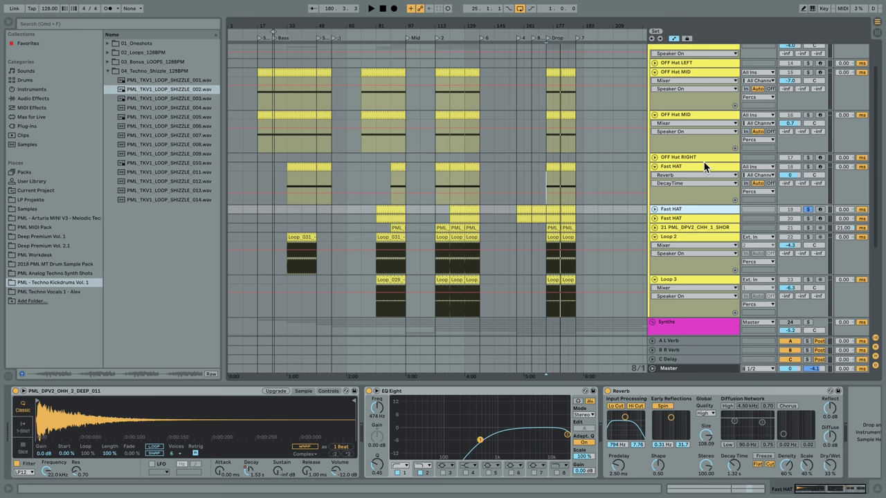
{"action": "scroll", "coordinate": [653, 76], "scroll_direction": "up", "scroll_amount": 2}
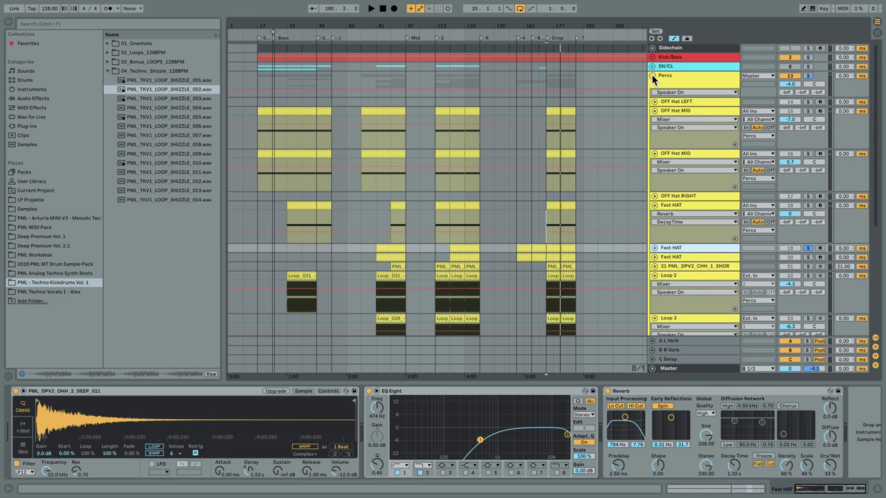
{"action": "left_click", "coordinate": [653, 74]}
{"action": "left_click", "coordinate": [668, 66]}
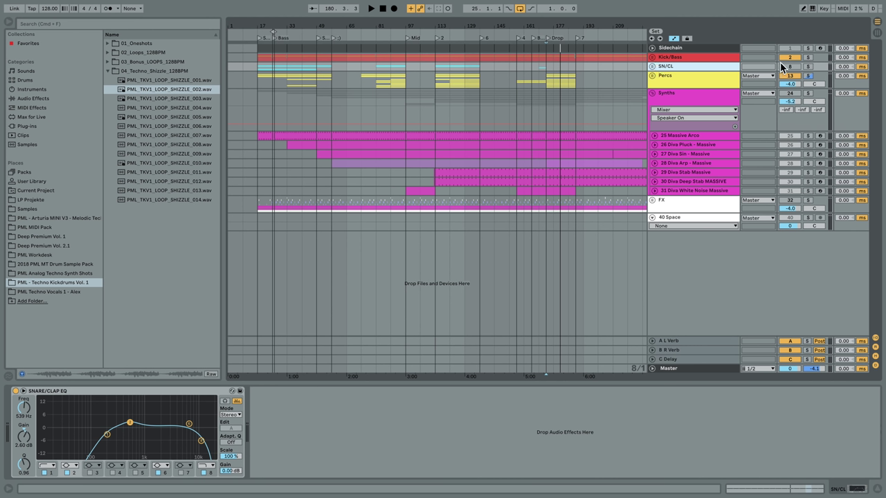
{"action": "left_click", "coordinate": [807, 75]}
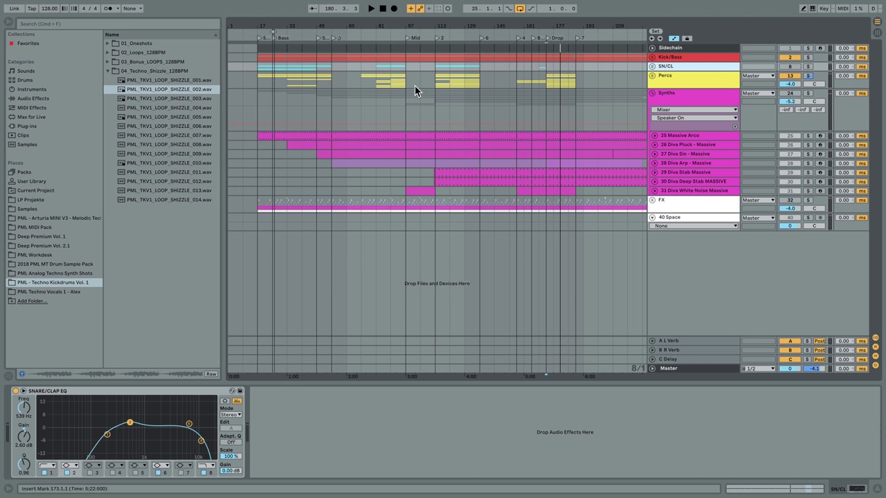
Step: Unfold the SN/CL group and zoom the timeline in around bar 41
{"action": "left_click", "coordinate": [304, 69]}
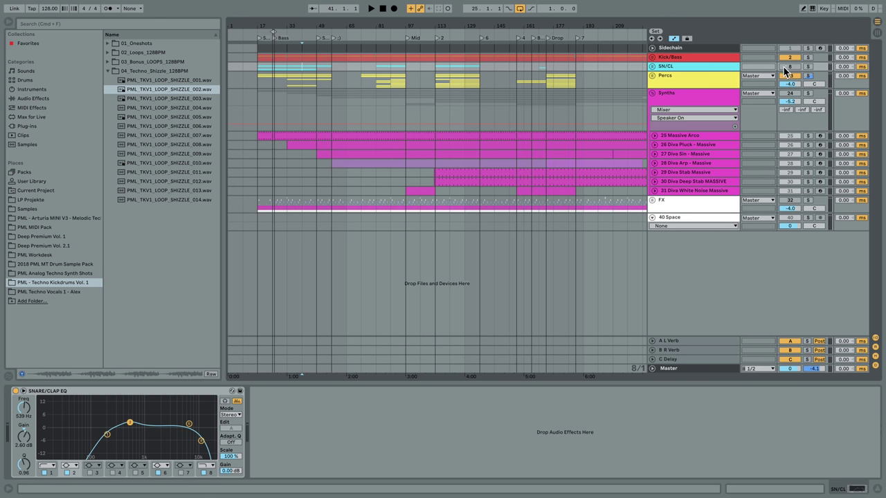
{"action": "left_click", "coordinate": [651, 67]}
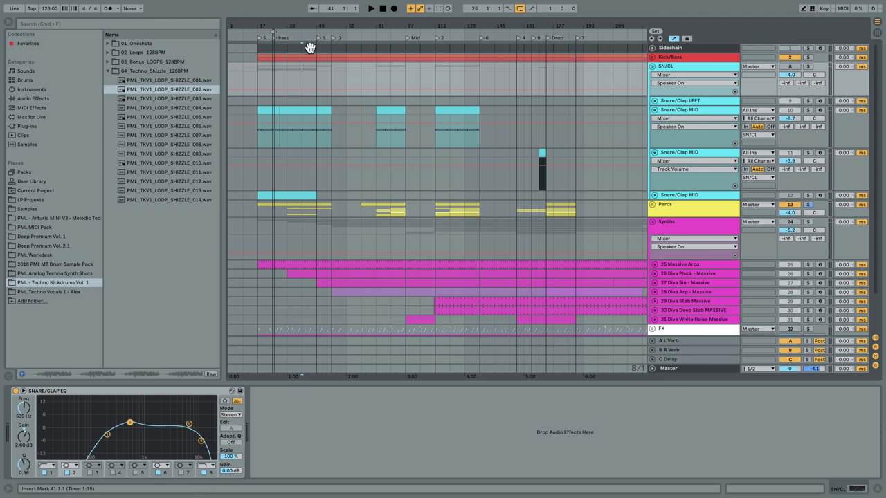
{"action": "left_click_drag", "start_coordinate": [307, 26], "coordinate": [428, 24]}
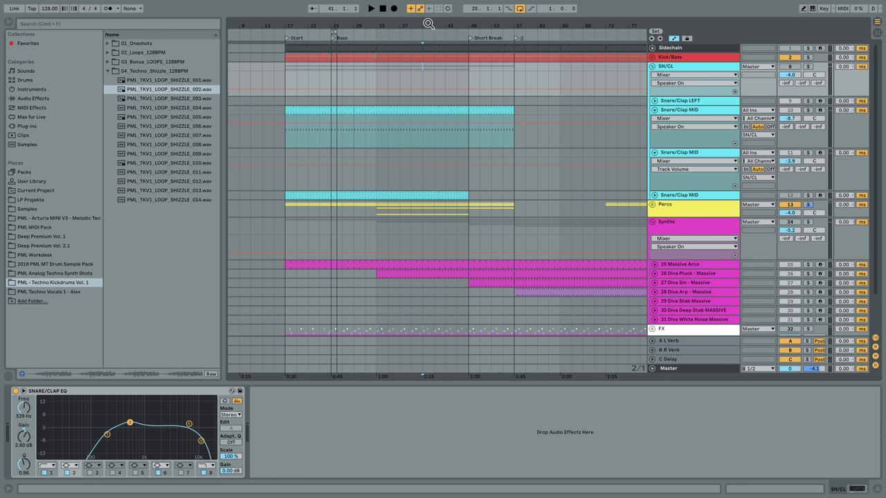
Step: Activate the SN/CL group, play from bar 33 and unsolo the Percs group
{"action": "left_click", "coordinate": [789, 67]}
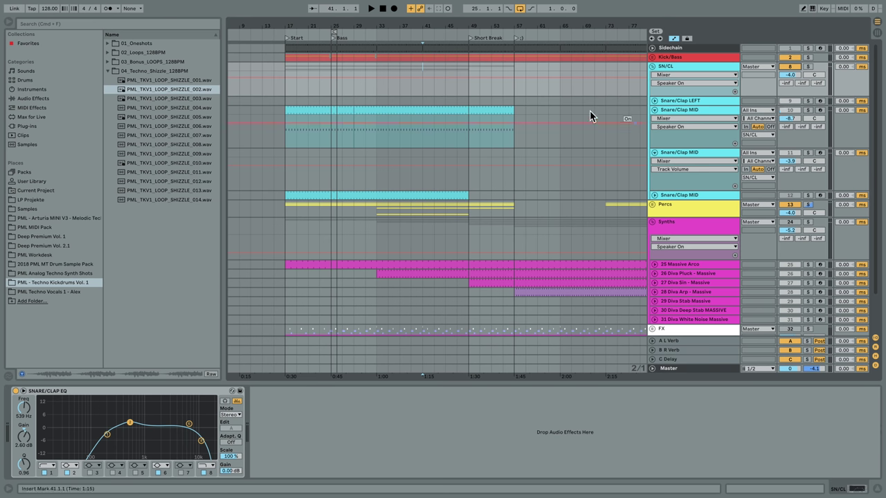
{"action": "left_click", "coordinate": [378, 84]}
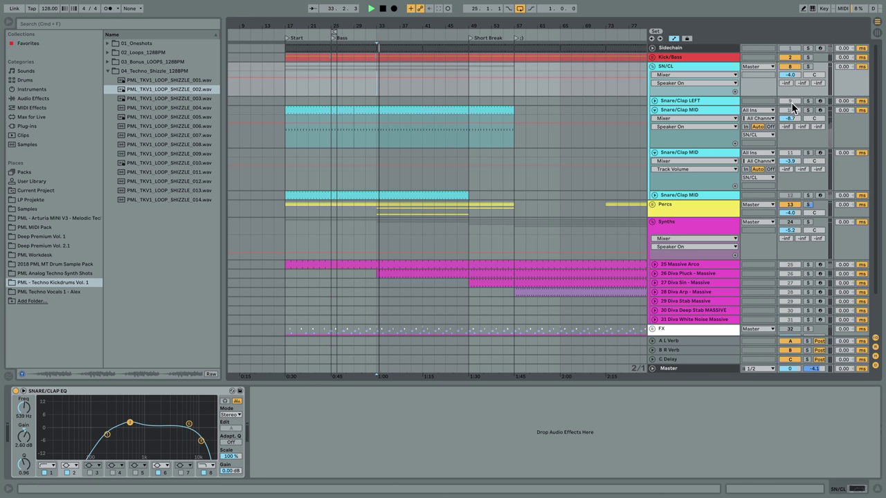
{"action": "left_click", "coordinate": [809, 206]}
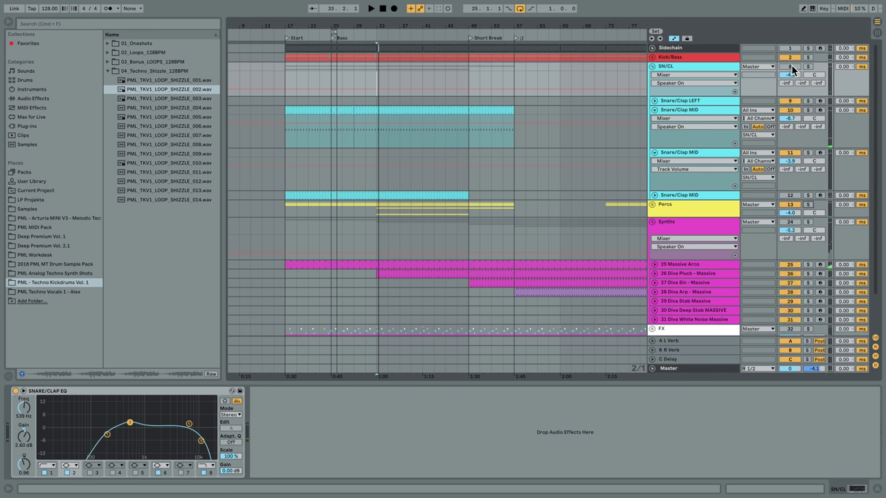
Step: Solo the uppermost Snare/Clap MID track from bar 33 and display its device chain during playback
{"action": "key", "text": "space"}
{"action": "left_click", "coordinate": [807, 110]}
{"action": "left_click", "coordinate": [706, 109]}
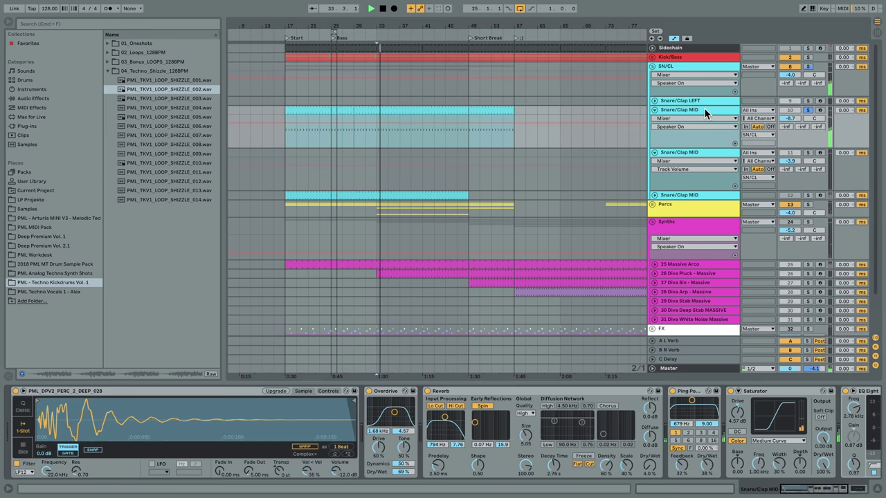
{"action": "key", "text": "space"}
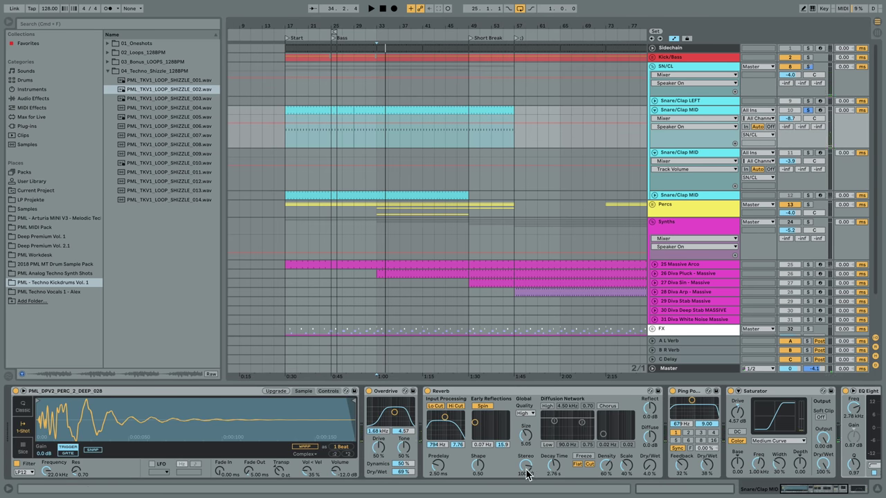
Step: Bypass Reverb, Ping Pong Delay, Overdrive and Saturator on the soloed Snare/Clap MID track and audition the result from bar 33
{"action": "left_click", "coordinate": [427, 391]}
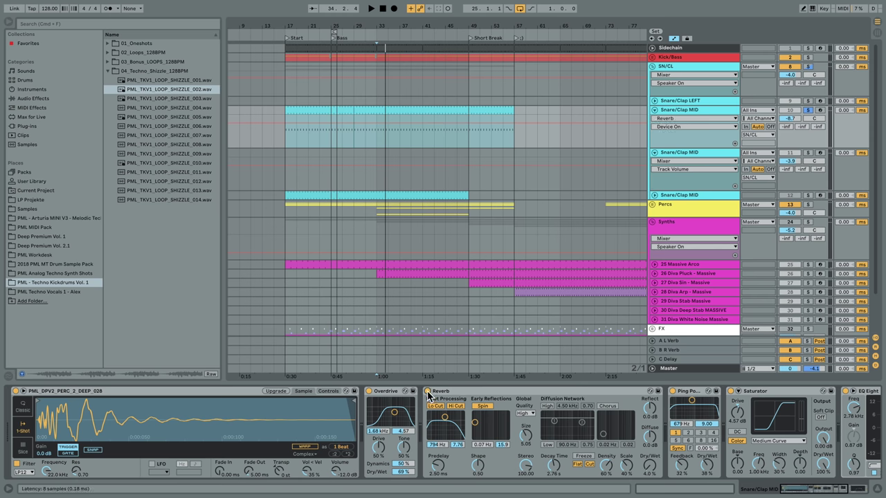
{"action": "left_click", "coordinate": [673, 390]}
{"action": "key", "text": "space"}
{"action": "left_click", "coordinate": [370, 391]}
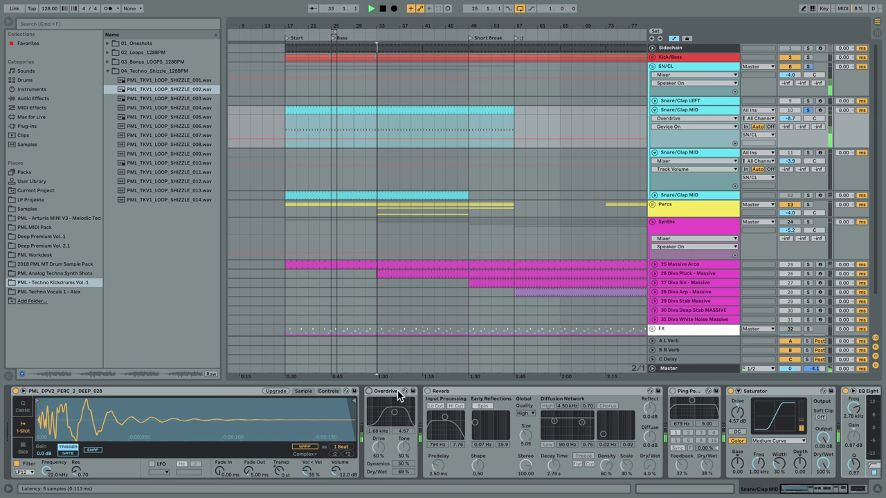
{"action": "left_click", "coordinate": [730, 391]}
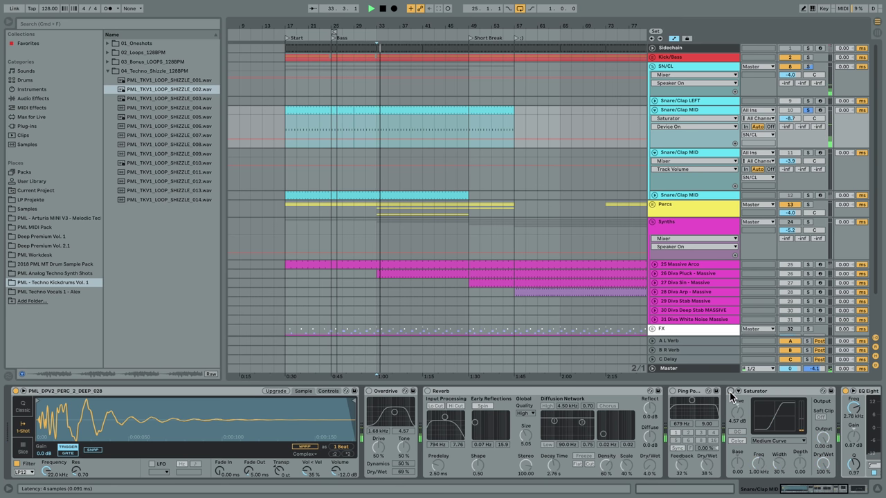
{"action": "key", "text": "space"}
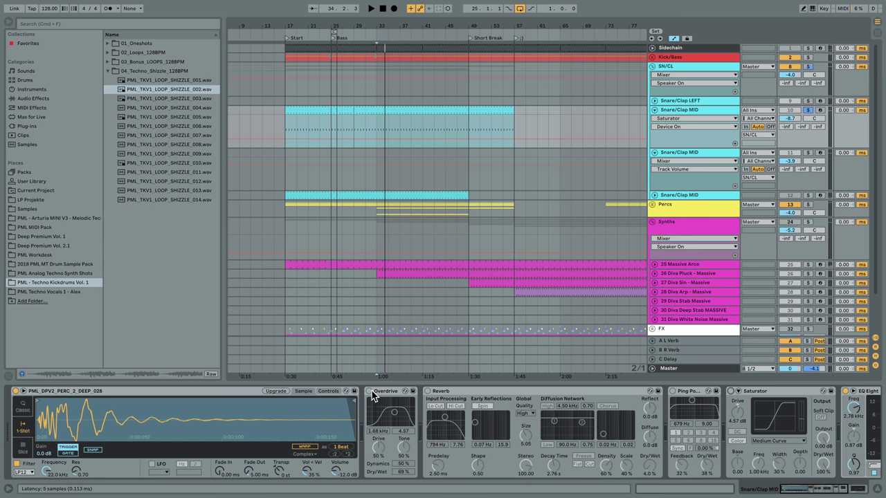
Step: Re-enable Overdrive, Saturator, Ping Pong Delay and Reverb one by one on the soloed snare track, auditioning each from bar 33
{"action": "left_click", "coordinate": [369, 391]}
{"action": "left_click", "coordinate": [368, 392]}
{"action": "key", "text": "space"}
{"action": "key", "text": "space"}
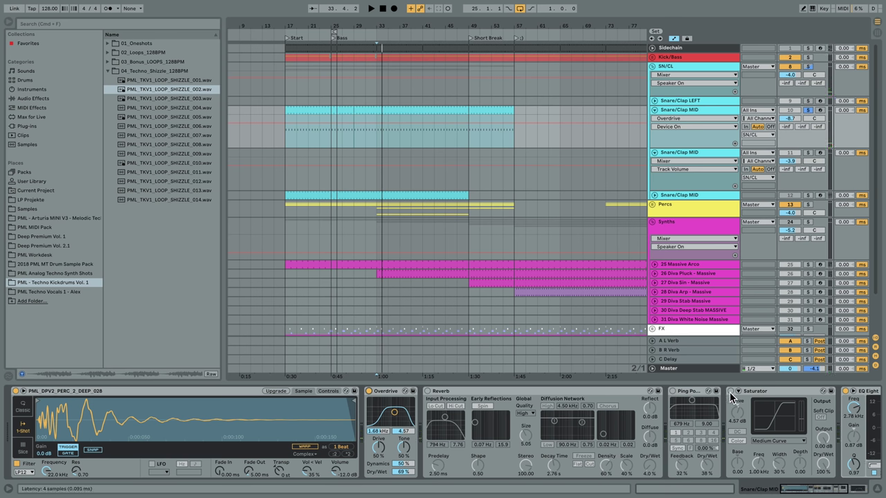
{"action": "left_click", "coordinate": [731, 391]}
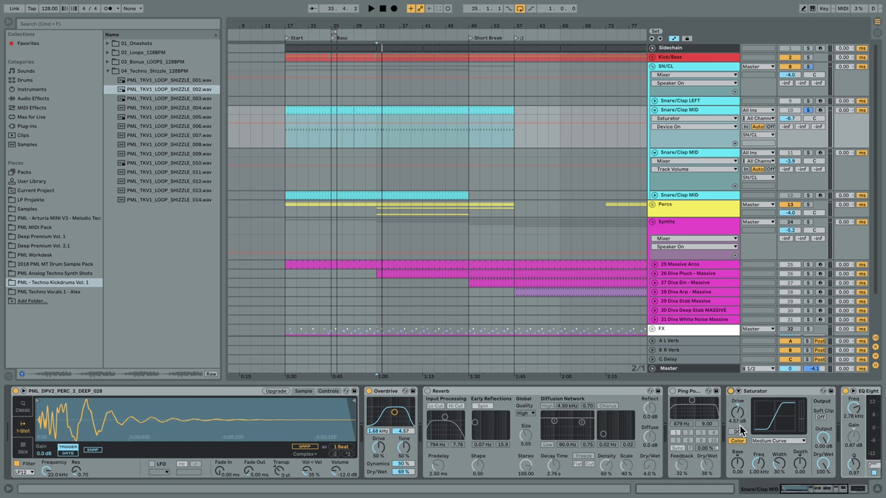
{"action": "key", "text": "space"}
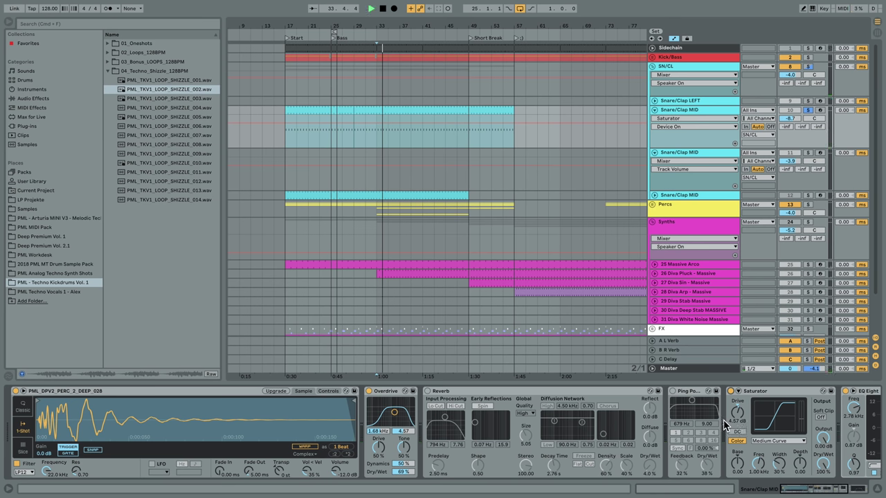
{"action": "left_click", "coordinate": [673, 392]}
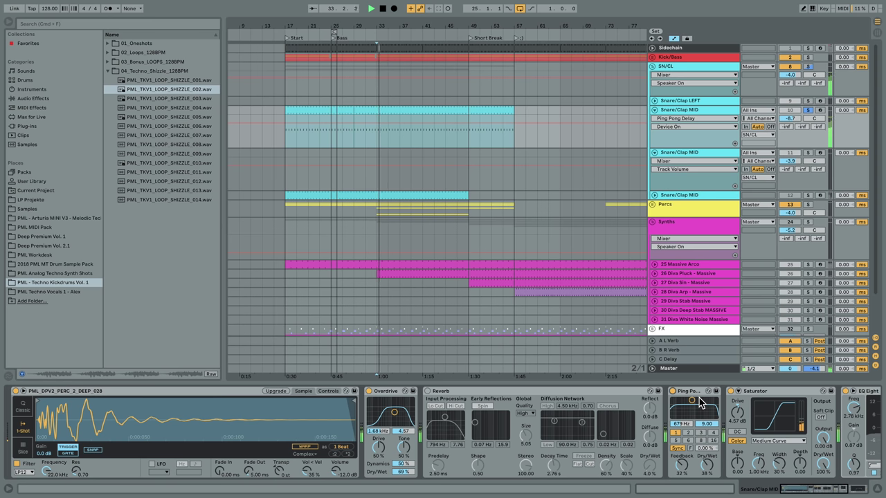
{"action": "left_click", "coordinate": [427, 391]}
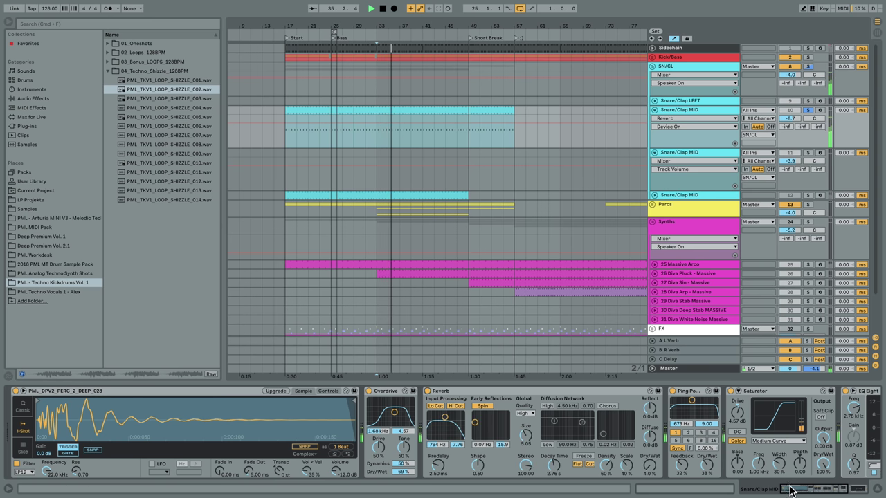
Step: Bypass the EQ Eight at the end of the snare chain, audition the sound without it and re-enable it
{"action": "left_click_drag", "start_coordinate": [796, 490], "coordinate": [842, 490]}
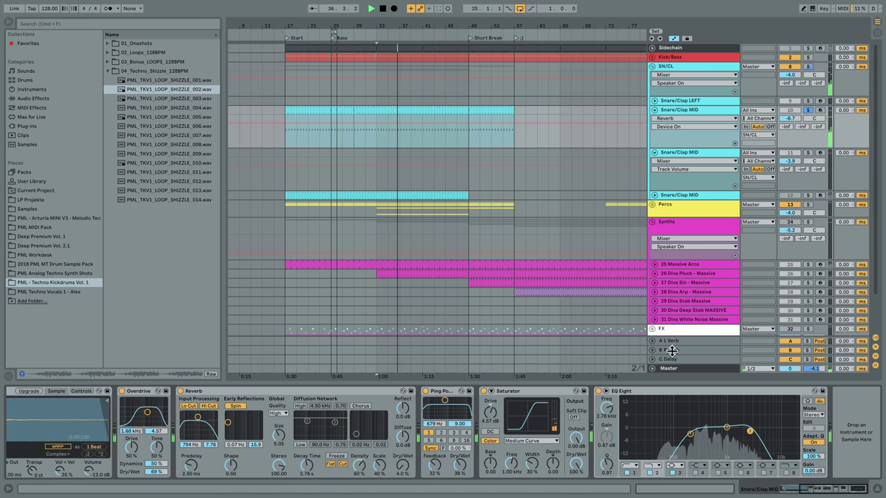
{"action": "left_click", "coordinate": [599, 391]}
{"action": "key", "text": "space"}
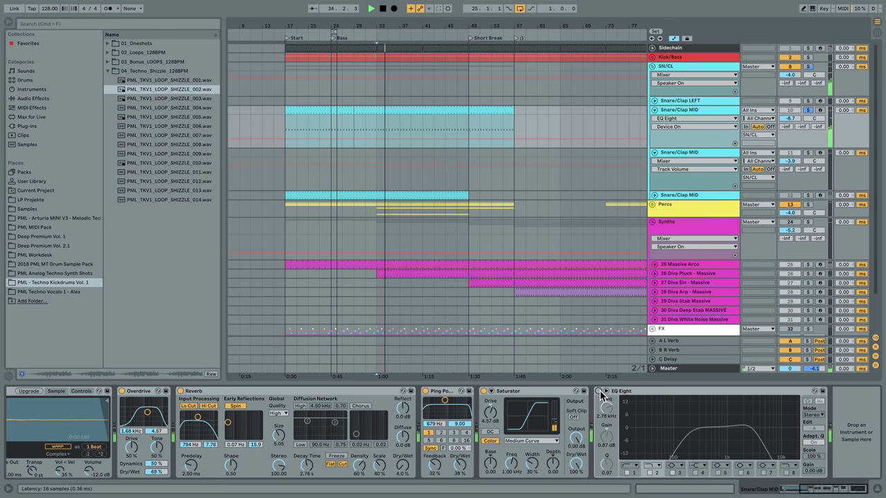
{"action": "key", "text": "space"}
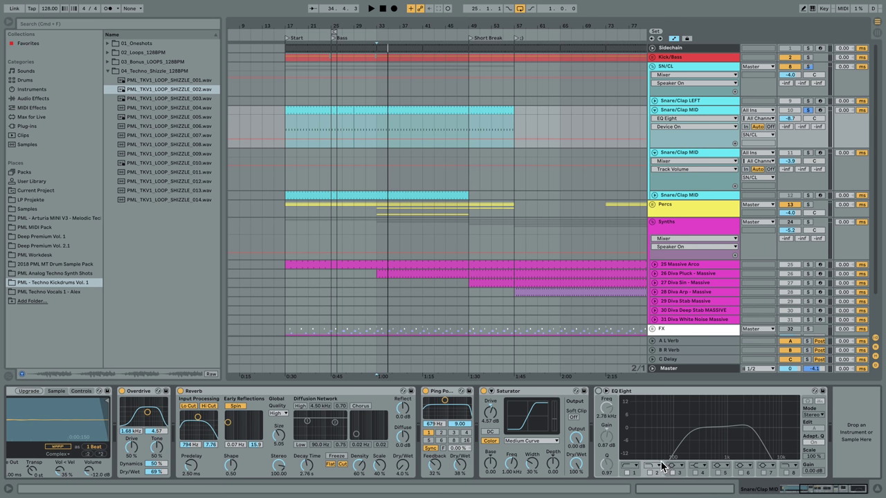
{"action": "left_click", "coordinate": [599, 391]}
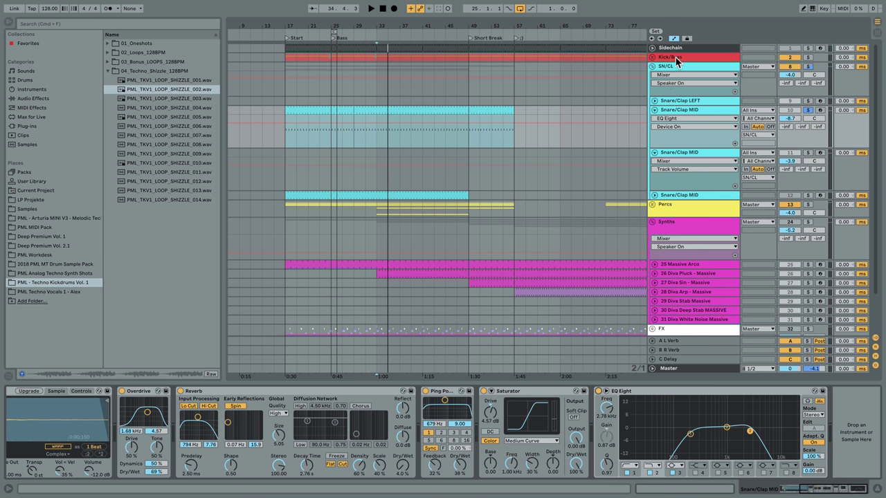
Step: Unsolo the uppermost Snare/Clap MID track during playback and examine the note in its MIDI clip from bar 29
{"action": "key", "text": "space"}
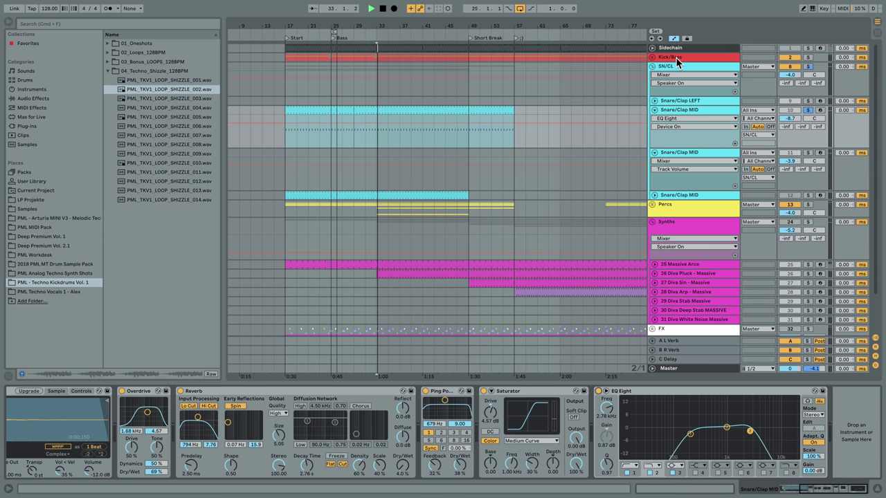
{"action": "left_click", "coordinate": [808, 111]}
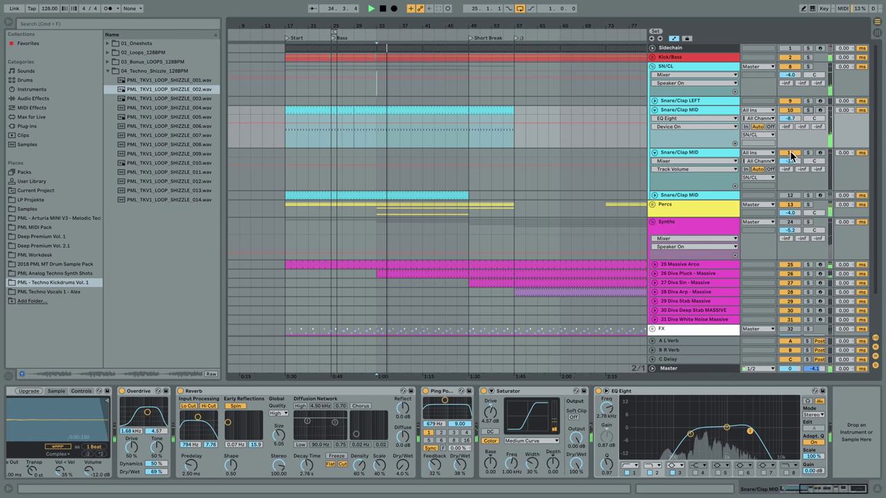
{"action": "double_click", "coordinate": [419, 113]}
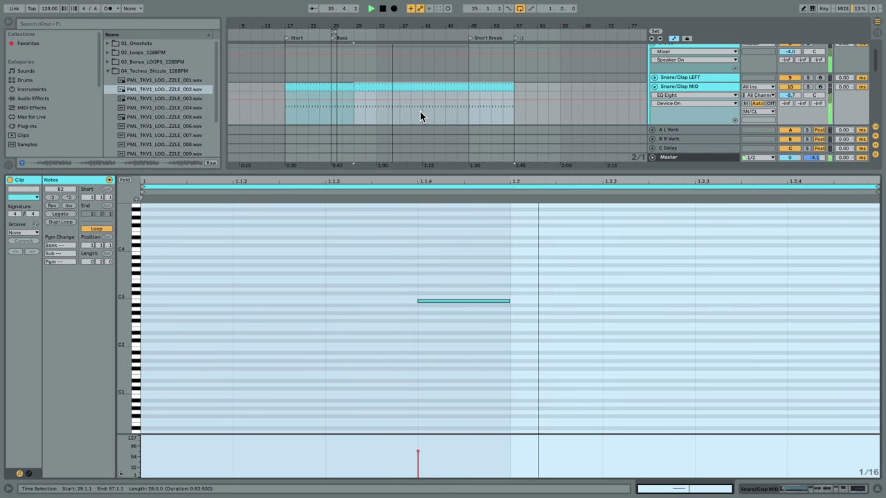
{"action": "left_click", "coordinate": [448, 328]}
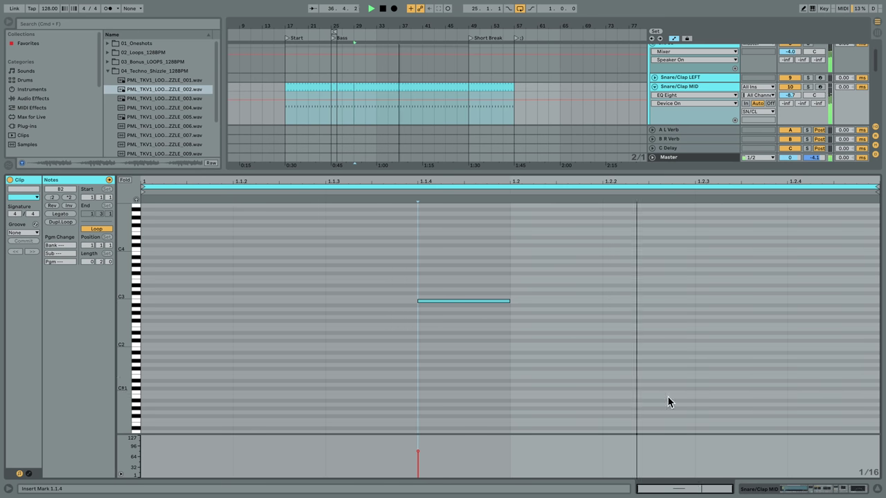
{"action": "left_click", "coordinate": [834, 490]}
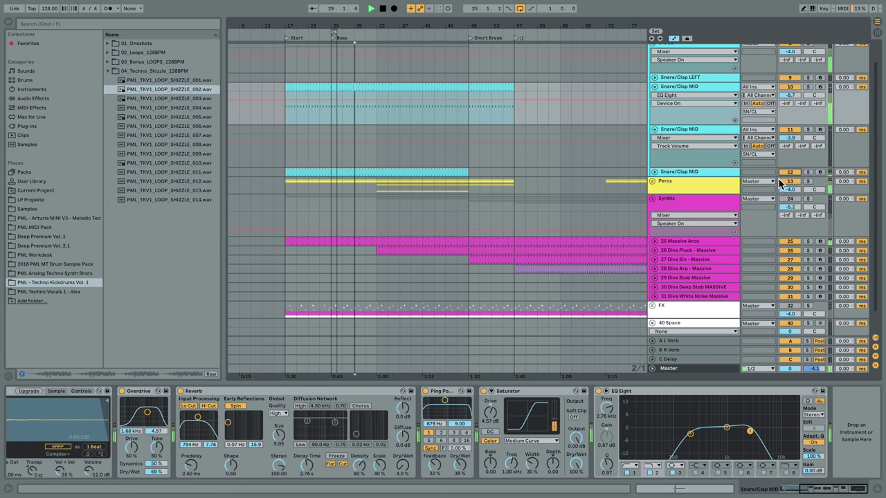
Step: Solo and unfold the lowest Snare/Clap MID track, unsolo it and play the full mix from bars 29 and 33
{"action": "left_click", "coordinate": [808, 172]}
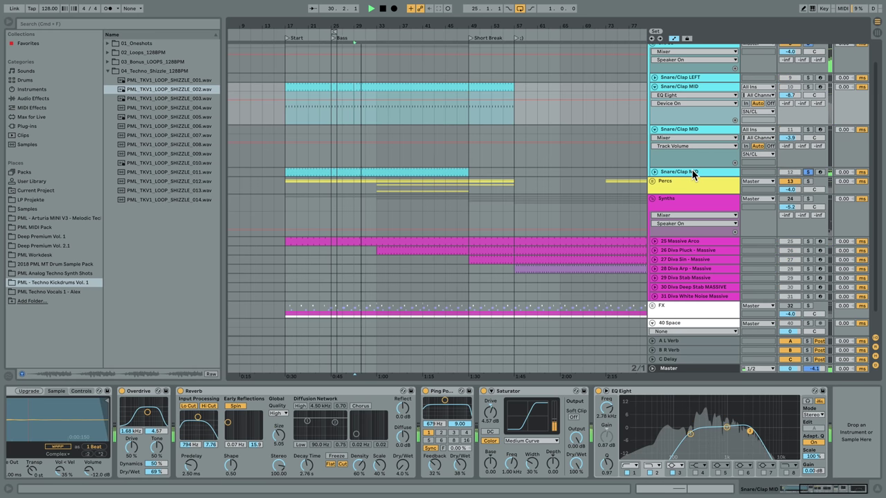
{"action": "left_click", "coordinate": [653, 172]}
{"action": "left_click", "coordinate": [807, 173]}
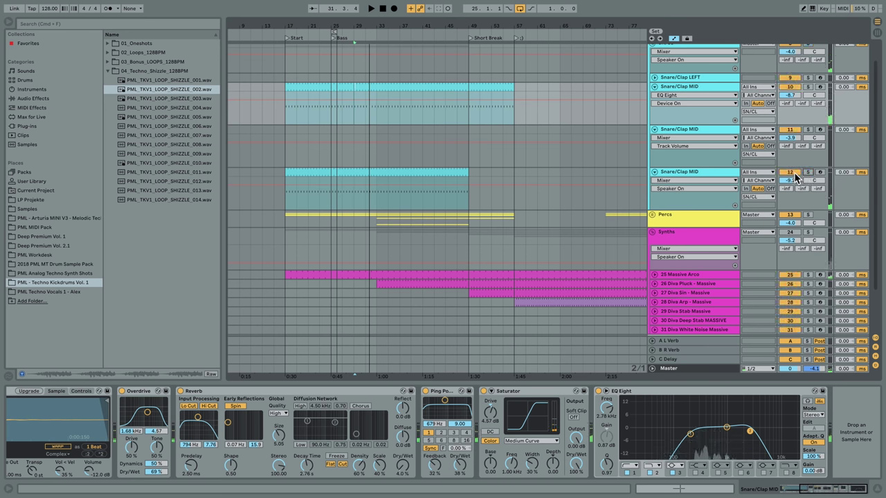
{"action": "left_click_drag", "start_coordinate": [316, 26], "coordinate": [316, 12]}
{"action": "key", "text": "space"}
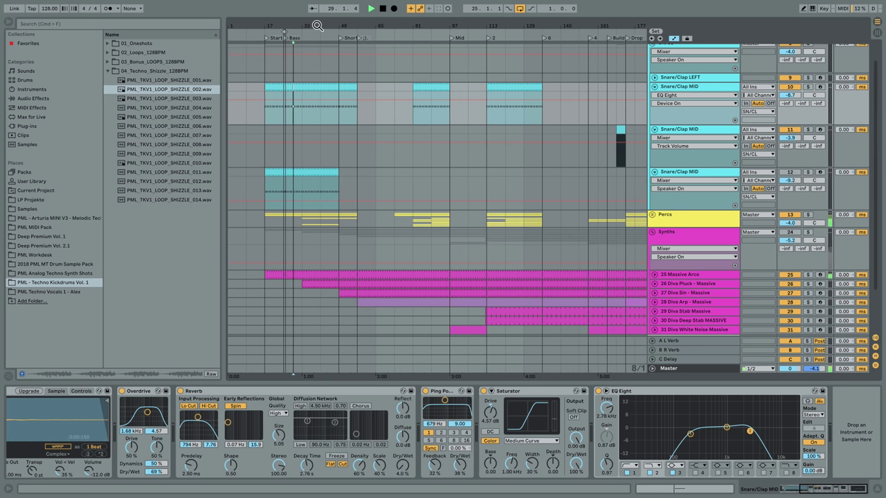
{"action": "left_click", "coordinate": [301, 147]}
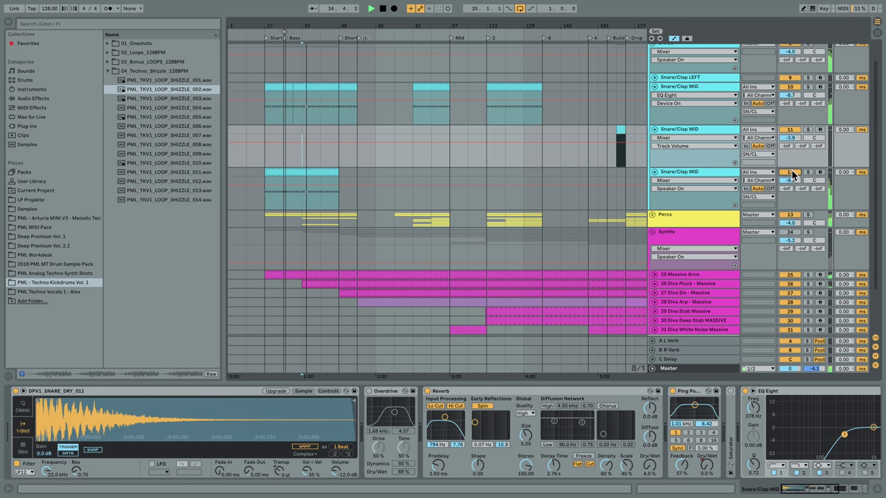
Step: Show the whole arrangement, stop playback and select the clip from bar 169 to 173 on the middle Snare/Clap MID track
{"action": "left_click_drag", "start_coordinate": [335, 21], "coordinate": [291, 23]}
{"action": "key", "text": "space"}
{"action": "left_click", "coordinate": [453, 133]}
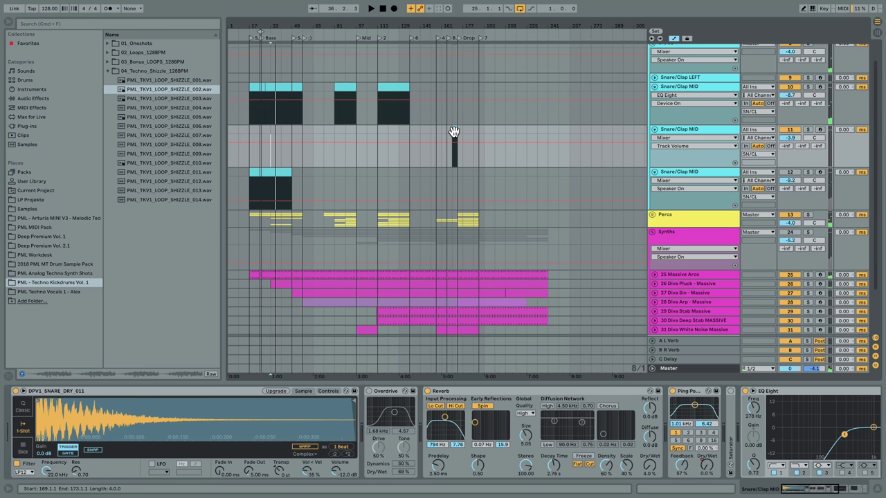
Step: Solo the middle Snare/Clap MID track and play its clip from bar 169
{"action": "key", "text": "space"}
{"action": "left_click", "coordinate": [807, 129]}
{"action": "left_click_drag", "start_coordinate": [457, 22], "coordinate": [444, 36]}
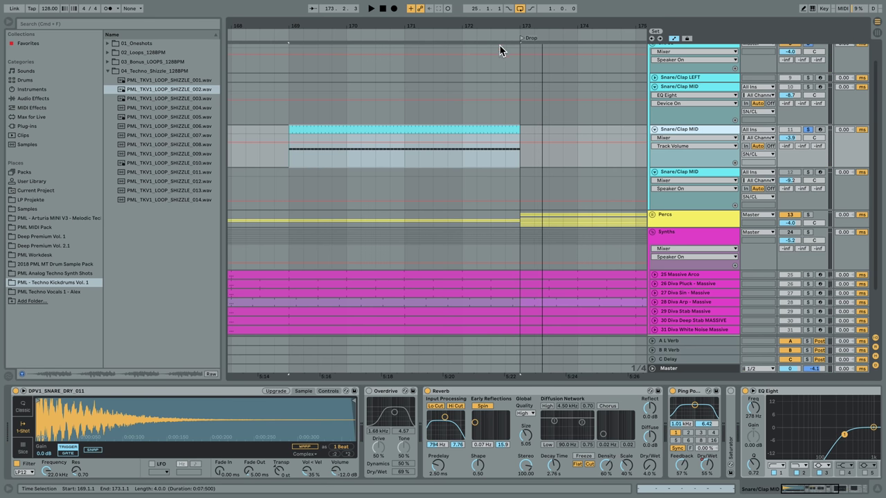
{"action": "left_click_drag", "start_coordinate": [502, 26], "coordinate": [499, 20]}
{"action": "left_click_drag", "start_coordinate": [501, 26], "coordinate": [498, 23]}
{"action": "key", "text": "space"}
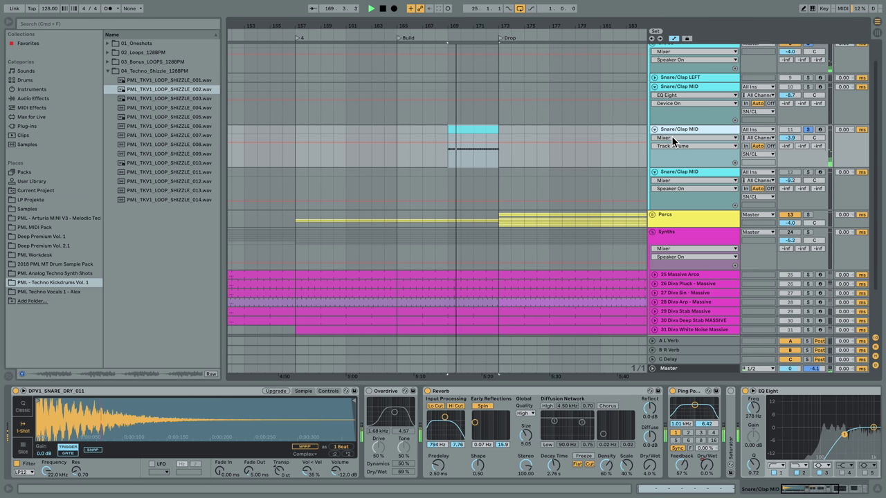
Step: Show the Ping Pong Delay's Dry/Wet automation on the middle Snare/Clap MID track
{"action": "left_click", "coordinate": [728, 139]}
{"action": "left_click", "coordinate": [685, 174]}
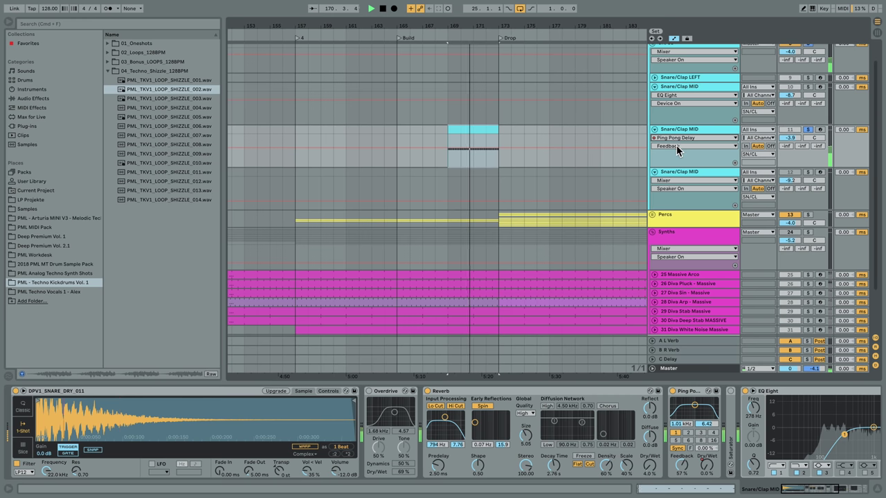
{"action": "left_click", "coordinate": [670, 145]}
{"action": "left_click", "coordinate": [674, 211]}
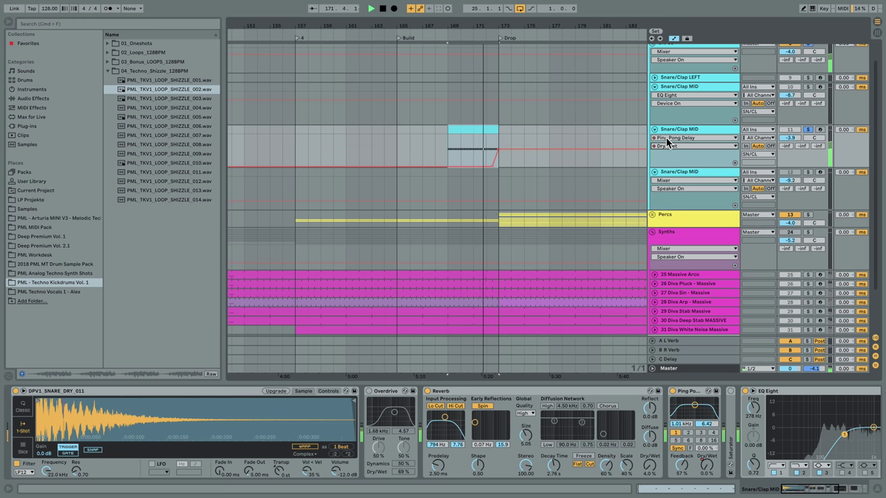
Step: Stop playback and show the Auto Filter's Frequency automation on the middle Snare/Clap MID track
{"action": "left_click", "coordinate": [665, 145]}
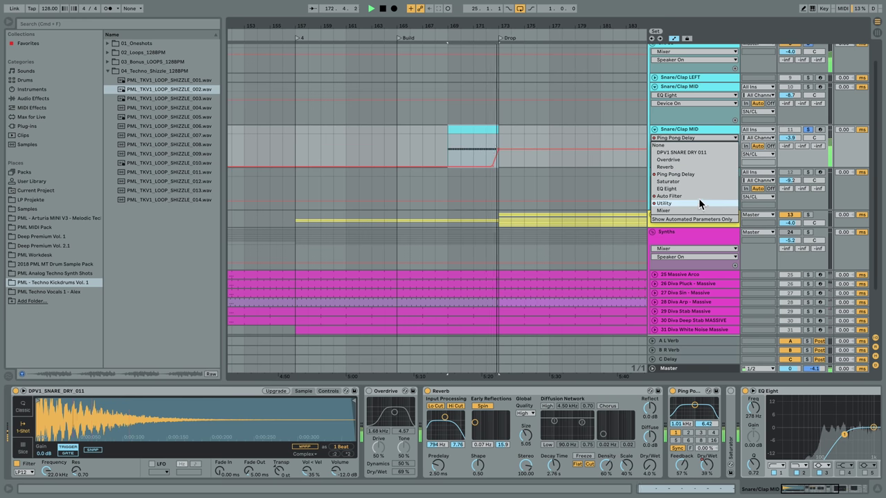
{"action": "left_click", "coordinate": [698, 198]}
{"action": "key", "text": "space"}
{"action": "left_click", "coordinate": [689, 146]}
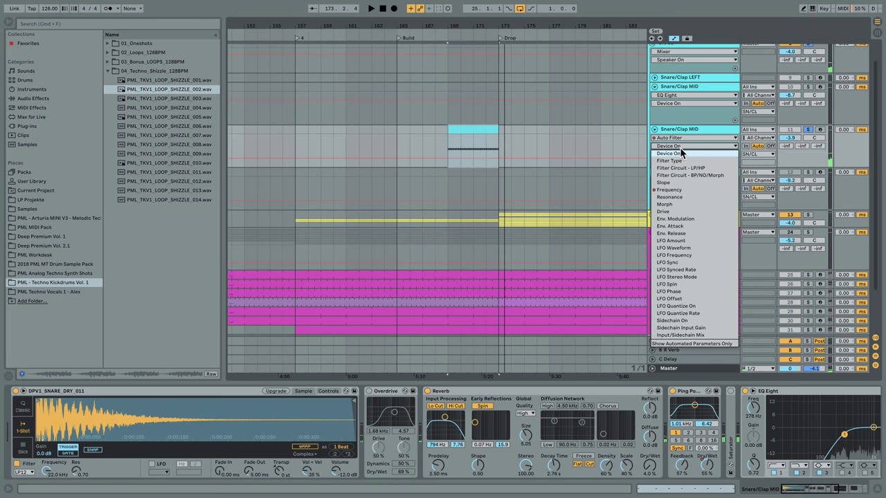
{"action": "left_click", "coordinate": [688, 189]}
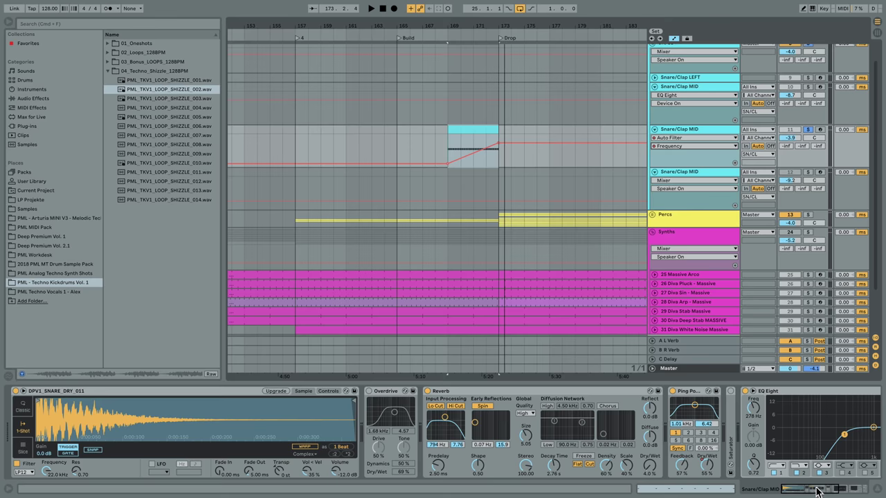
Step: Play the soloed clip with the end of its effect chain in view, check the SN/CL group's EQ and return to the middle Snare/Clap MID track
{"action": "left_click_drag", "start_coordinate": [817, 490], "coordinate": [837, 487]}
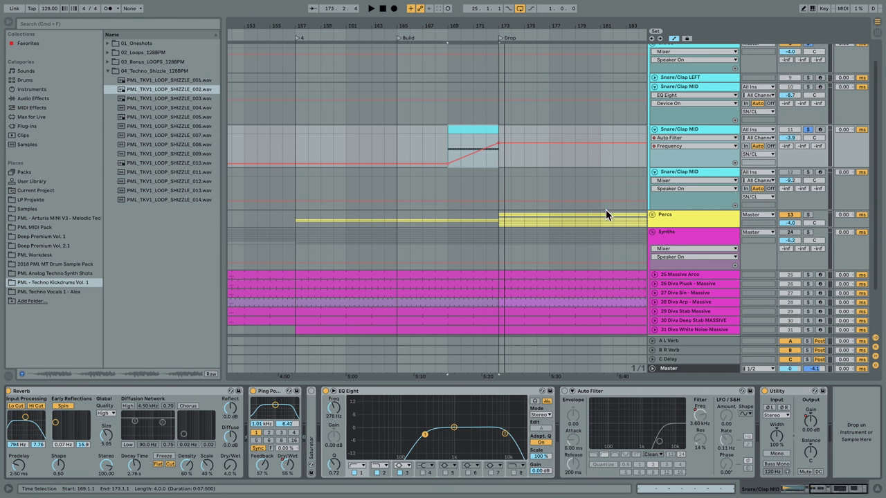
{"action": "key", "text": "space"}
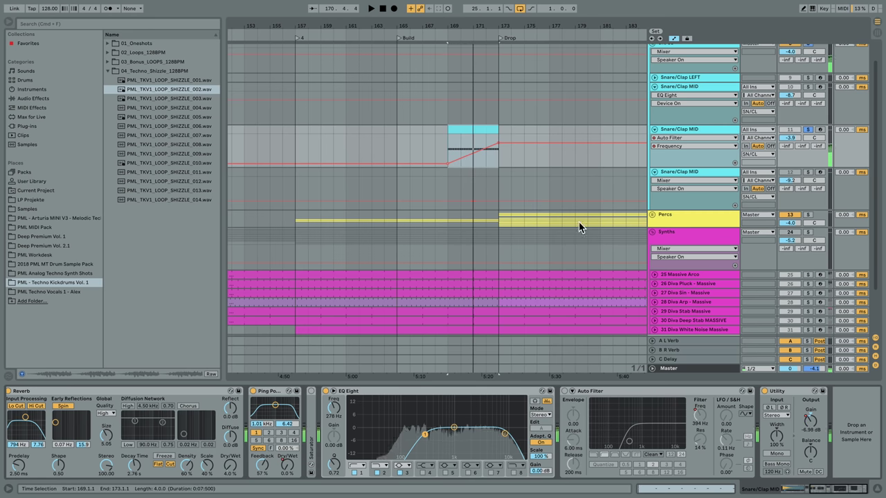
{"action": "scroll", "coordinate": [622, 138], "scroll_direction": "up", "scroll_amount": 1}
{"action": "left_click", "coordinate": [674, 65]}
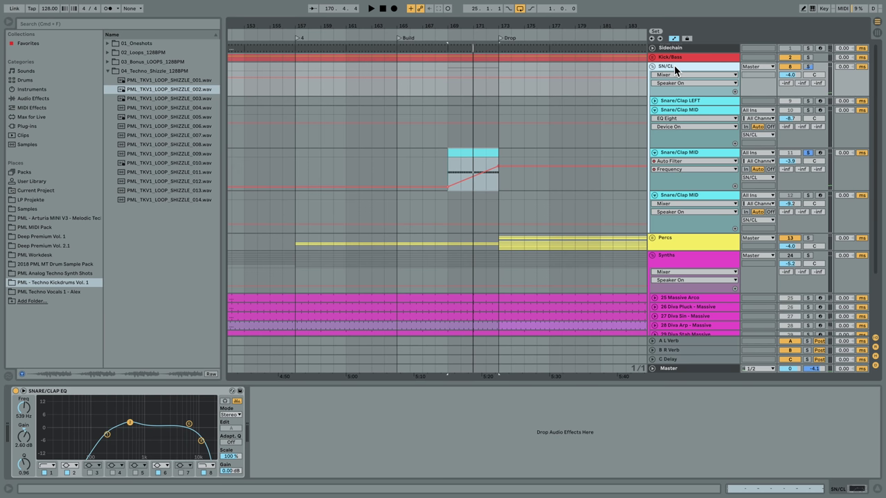
{"action": "left_click", "coordinate": [681, 153]}
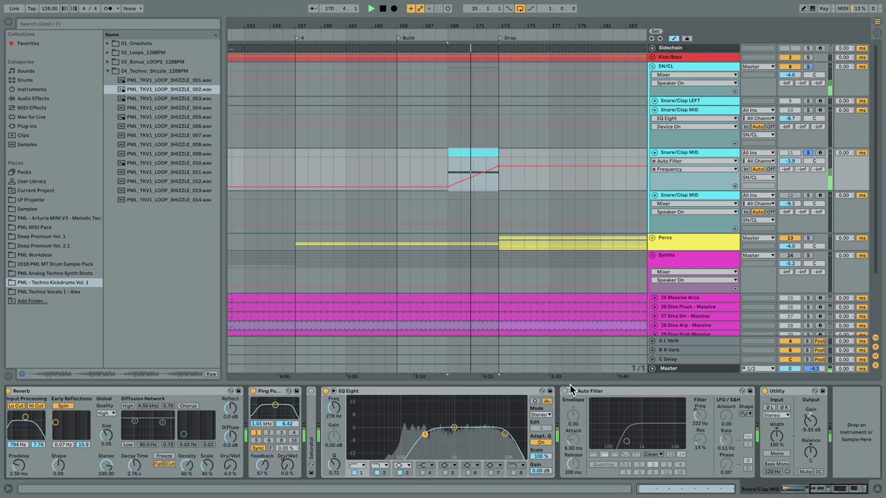
Step: Audition the clip with the Auto Filter switched on and off, stop playback and review the earlier effects in the chain
{"action": "left_click", "coordinate": [565, 392]}
{"action": "left_click", "coordinate": [565, 392]}
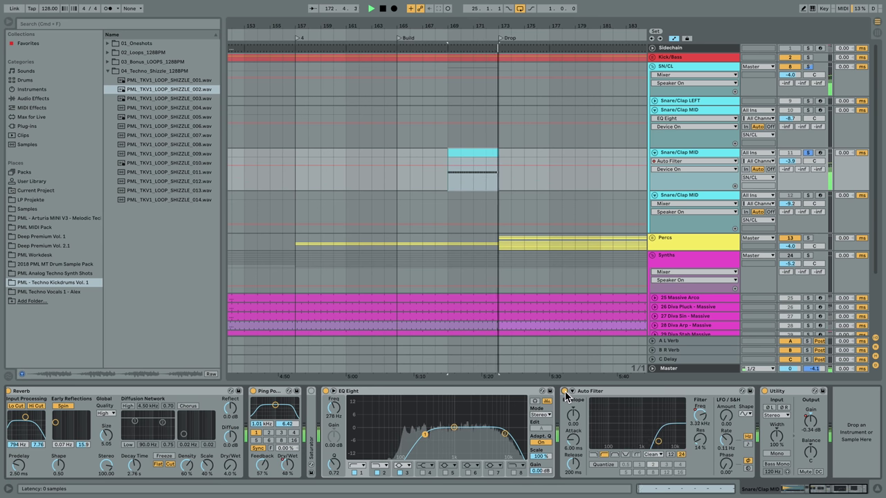
{"action": "key", "text": "space"}
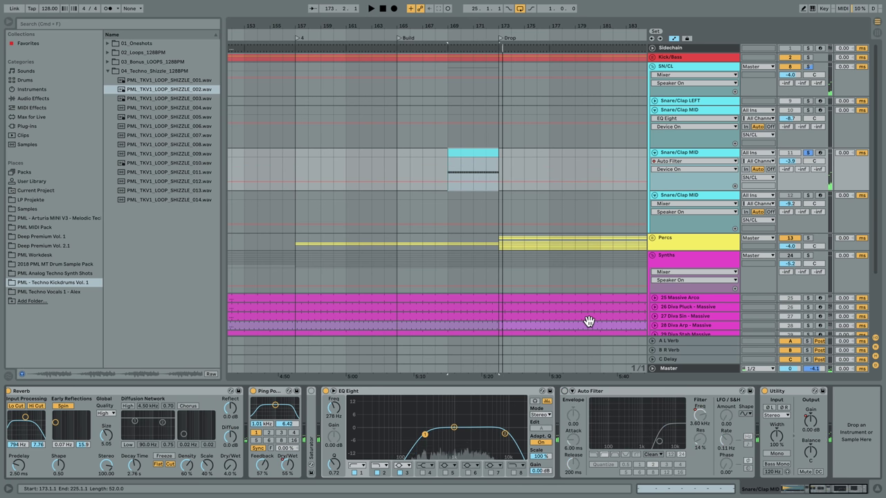
{"action": "left_click_drag", "start_coordinate": [836, 484], "coordinate": [819, 487]}
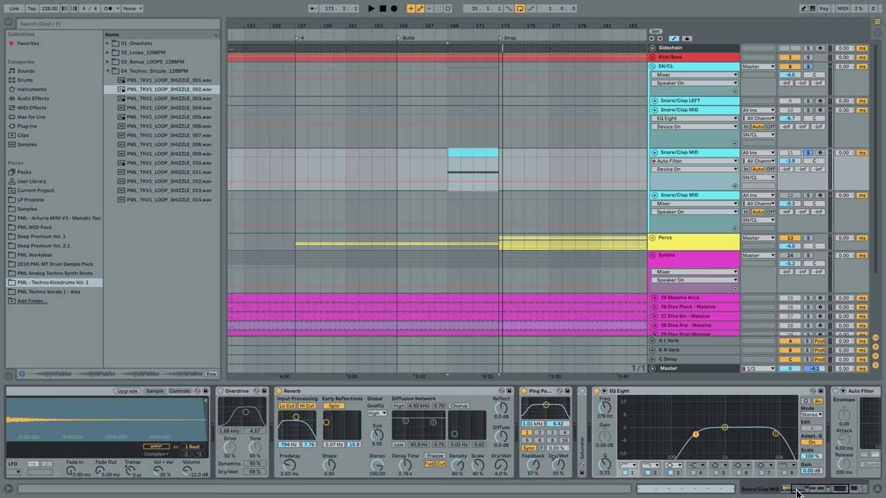
{"action": "left_click_drag", "start_coordinate": [796, 490], "coordinate": [793, 488]}
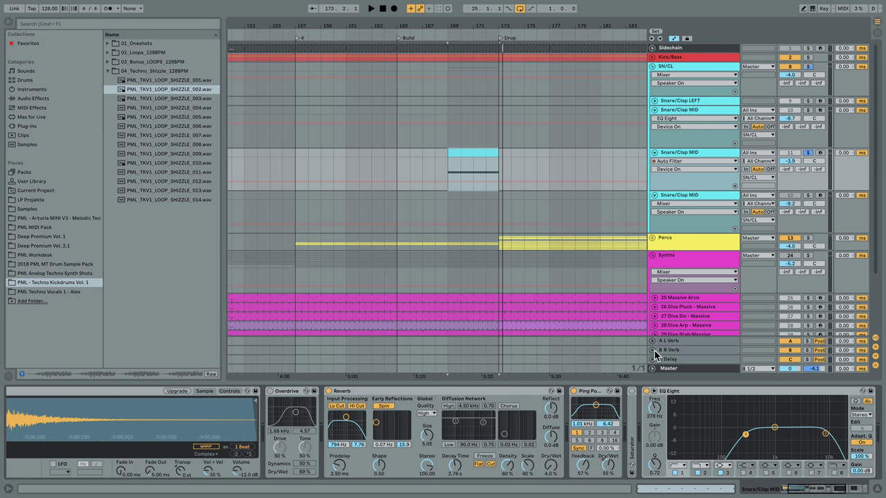
Step: Unfold the Kick/Bass group and examine its effect chain from the Bass Controll 2018 rack onward
{"action": "left_click", "coordinate": [652, 57]}
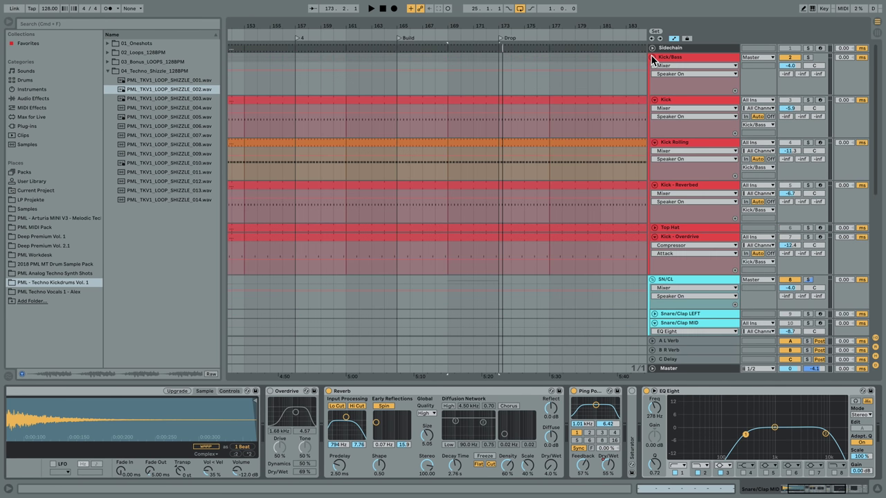
{"action": "left_click", "coordinate": [706, 58]}
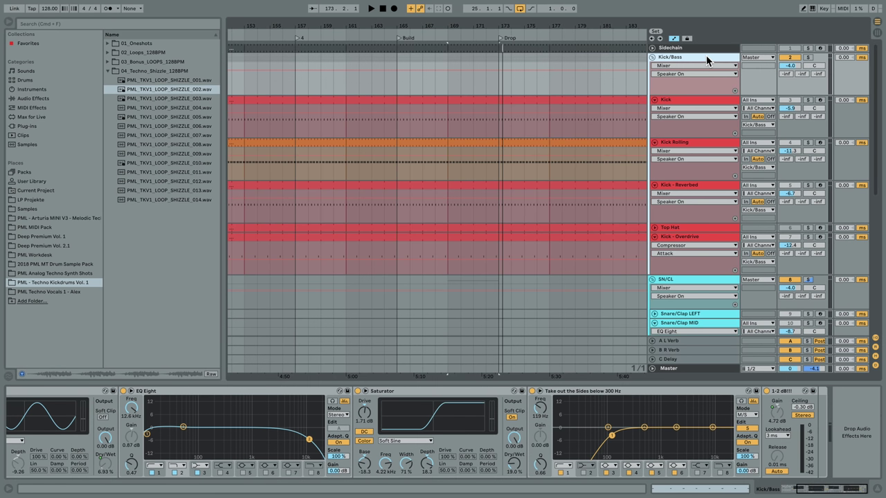
{"action": "left_click_drag", "start_coordinate": [815, 491], "coordinate": [793, 491]}
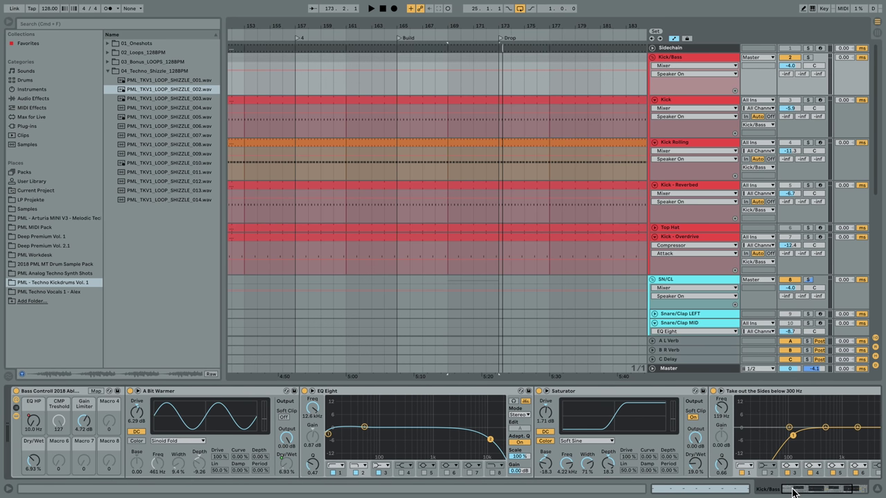
Step: Place the insert marker at bar 172 on the Kick/Bass group and show the Bass Controll 2018 rack's EQ HP automation
{"action": "left_click", "coordinate": [485, 87]}
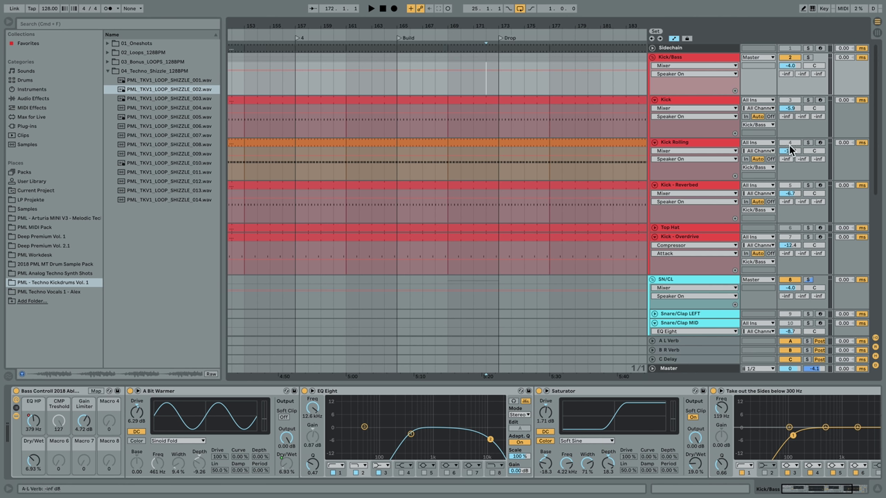
{"action": "left_click", "coordinate": [671, 66]}
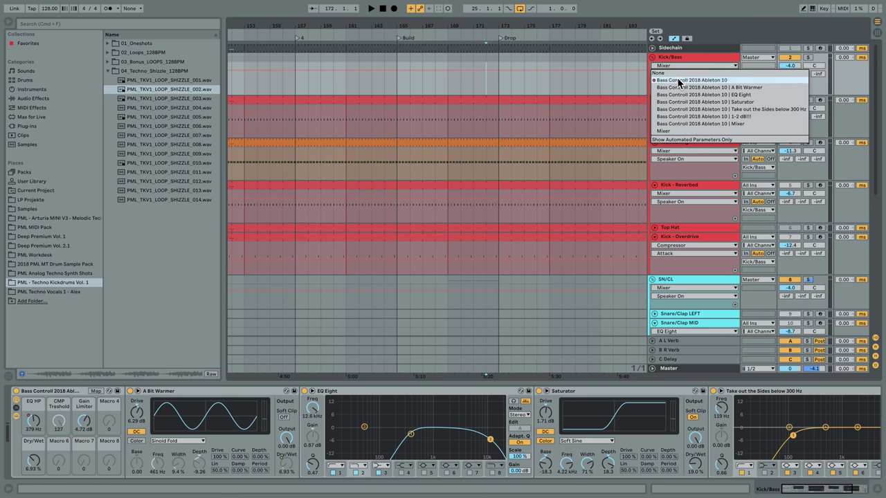
{"action": "left_click", "coordinate": [675, 79]}
{"action": "left_click_drag", "start_coordinate": [480, 28], "coordinate": [480, 25]}
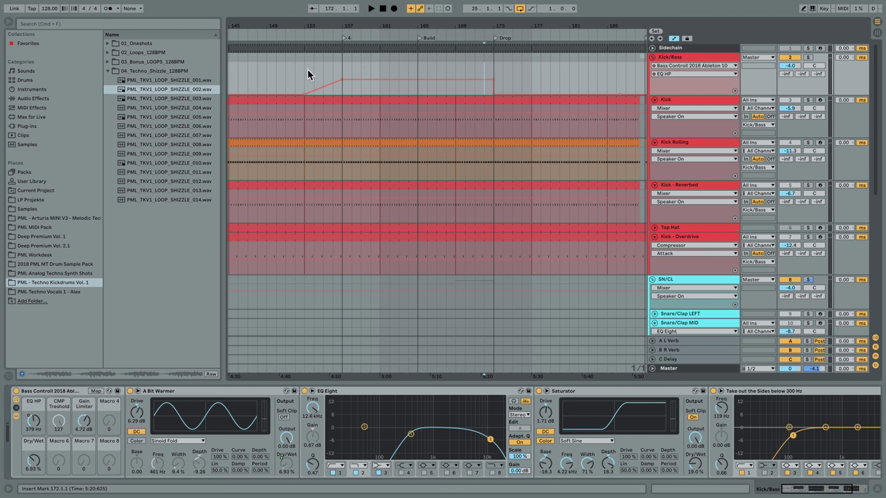
Step: Clear the solos and play the full mix from bars 153 and 171 to hear the Kick/Bass high-pass automation
{"action": "key", "text": "space"}
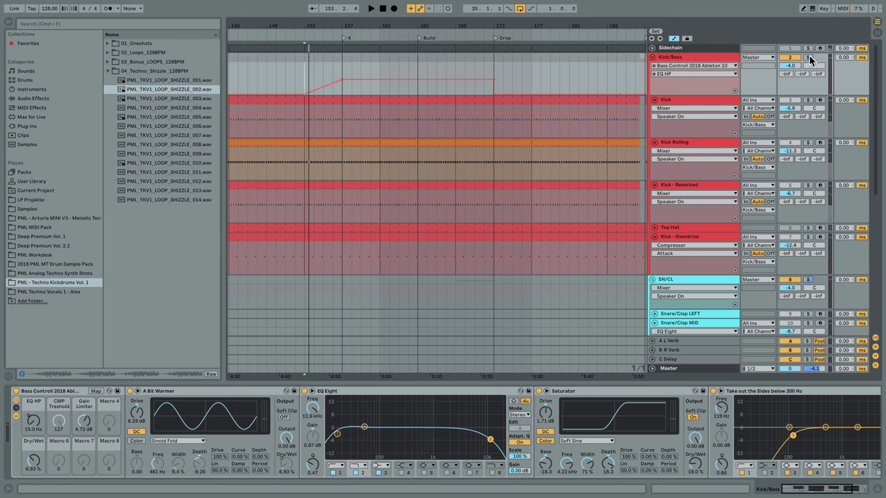
{"action": "left_click", "coordinate": [808, 58]}
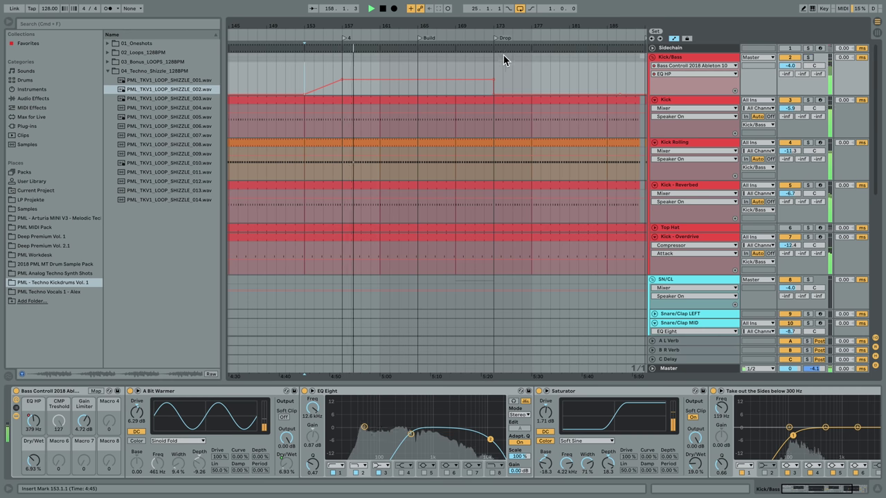
{"action": "left_click", "coordinate": [478, 62]}
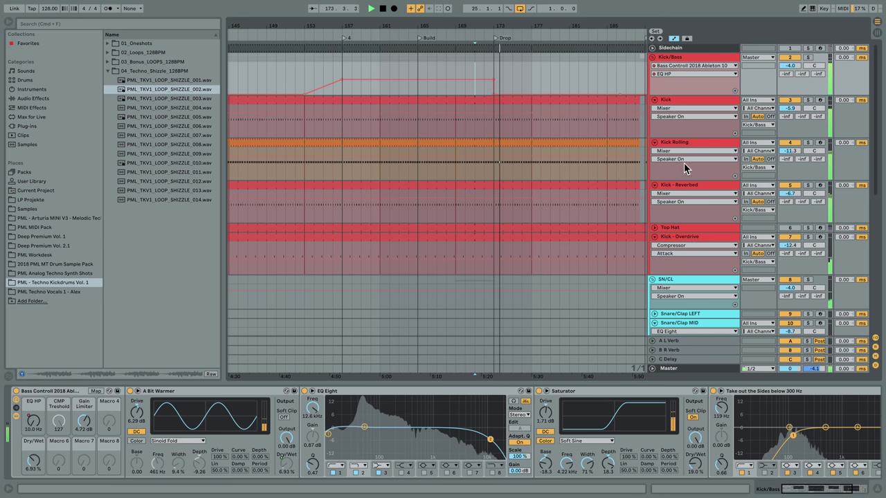
Step: Hide the device view, fold the SN/CL group and stop playback
{"action": "left_click_drag", "start_coordinate": [818, 383], "coordinate": [820, 395]}
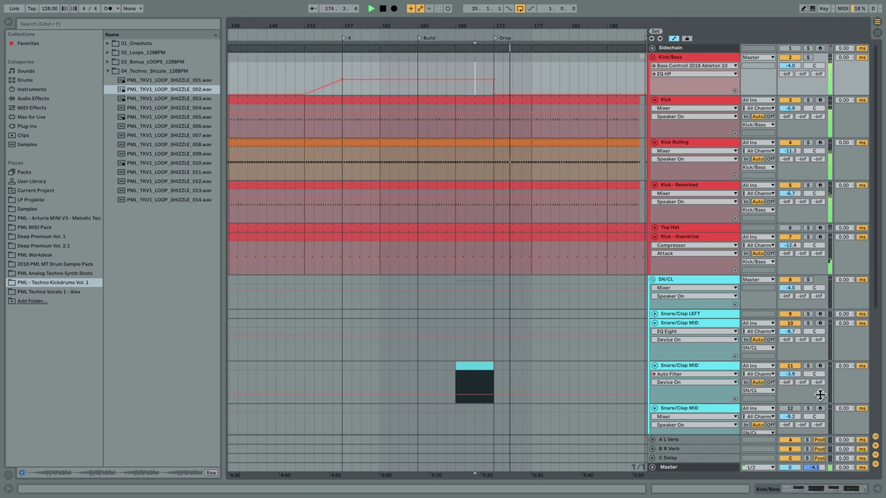
{"action": "left_click_drag", "start_coordinate": [505, 29], "coordinate": [494, 2]}
{"action": "scroll", "coordinate": [534, 268], "scroll_direction": "down", "scroll_amount": 5}
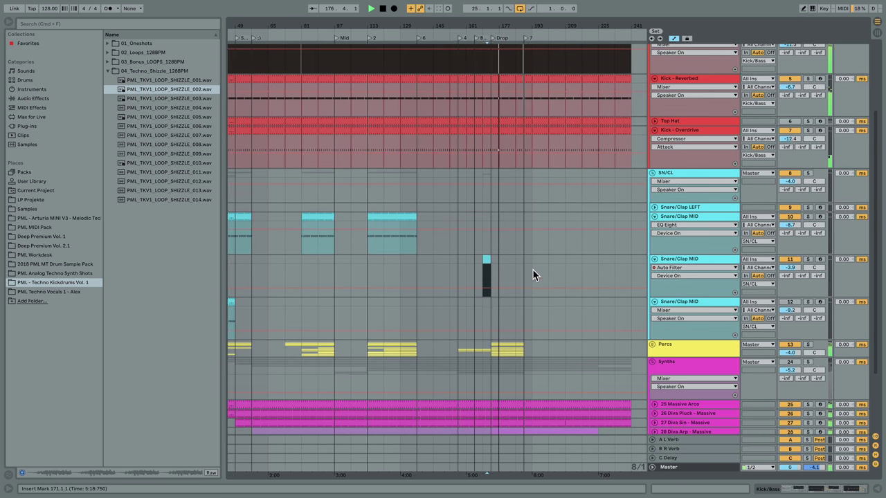
{"action": "scroll", "coordinate": [532, 270], "scroll_direction": "down", "scroll_amount": 3}
{"action": "scroll", "coordinate": [563, 246], "scroll_direction": "down", "scroll_amount": 1}
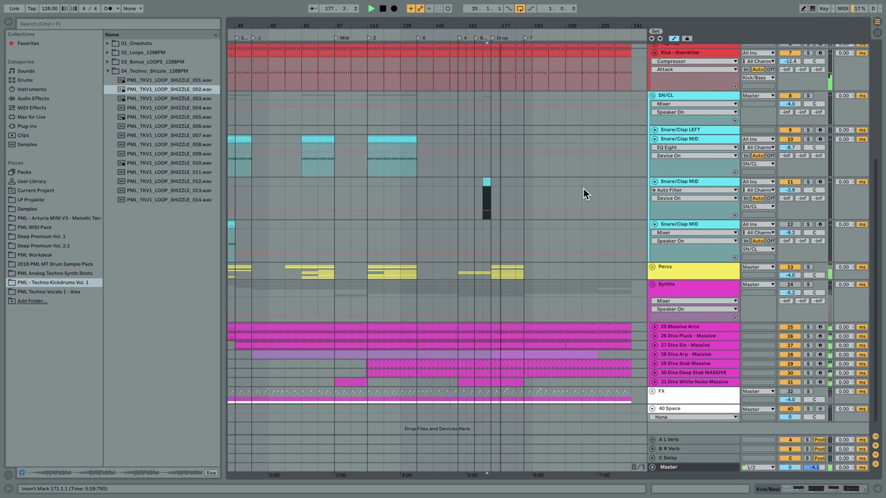
{"action": "left_click", "coordinate": [652, 96]}
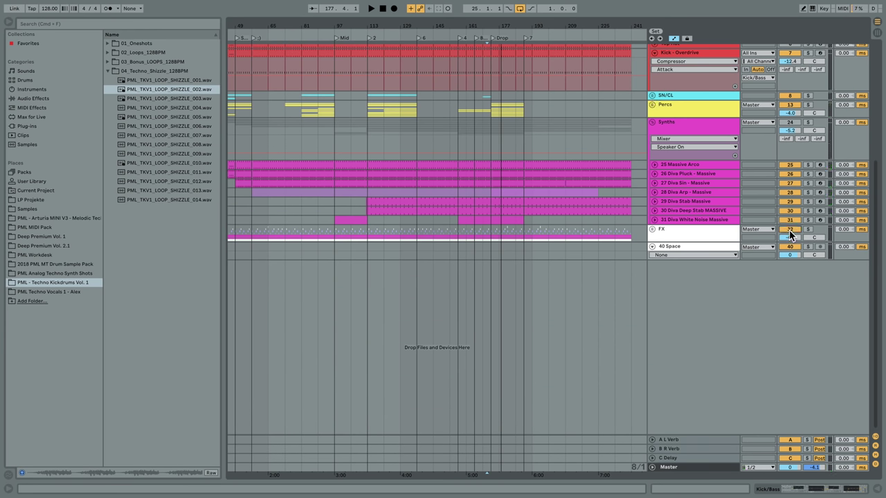
Step: Play from bar 49, solo the FX group, unfold its tracks and stop playback
{"action": "left_click_drag", "start_coordinate": [335, 26], "coordinate": [368, 4]}
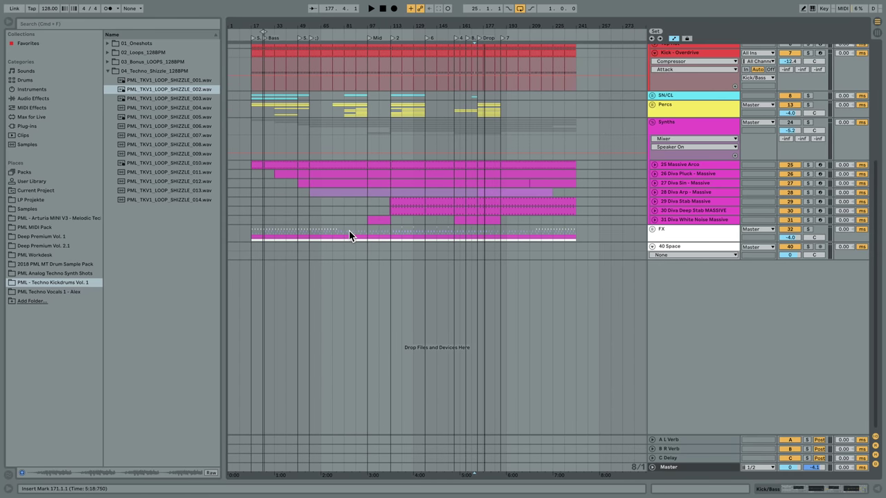
{"action": "left_click", "coordinate": [299, 221]}
{"action": "key", "text": "space"}
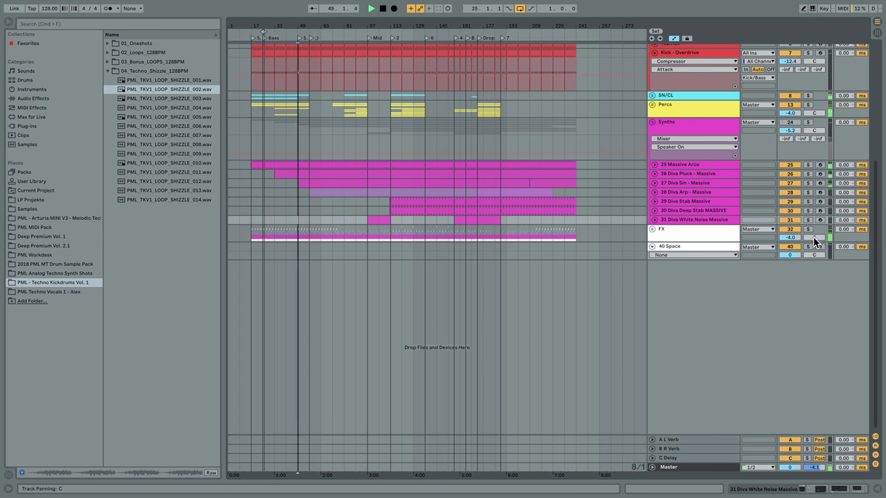
{"action": "left_click", "coordinate": [705, 230]}
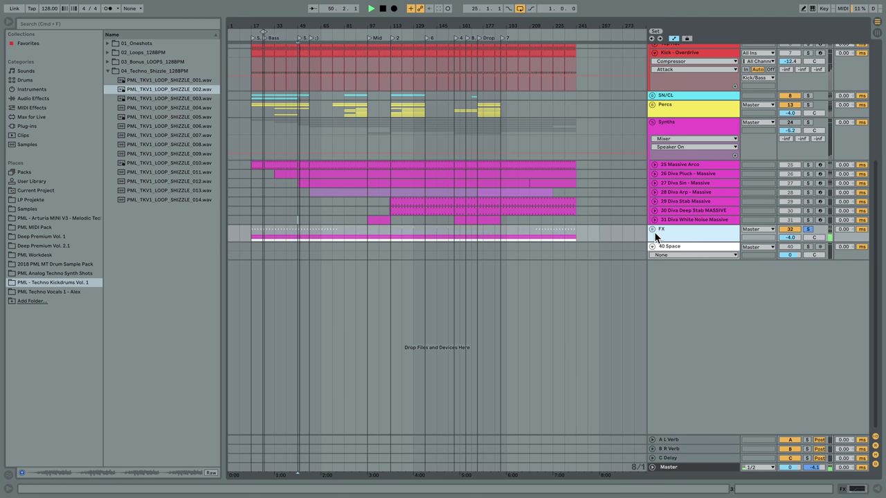
{"action": "left_click", "coordinate": [651, 229]}
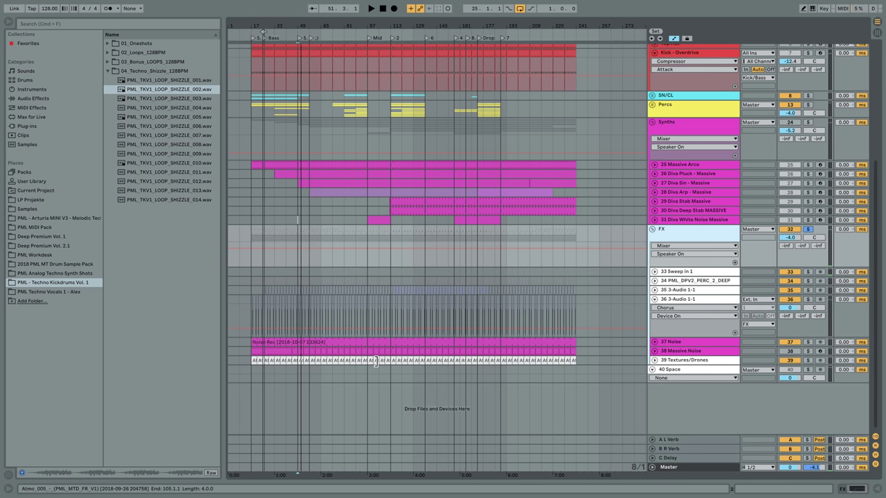
Step: Solo the 39 Textures/Drones track, play it from bar 49 and unfold it to examine its waveform
{"action": "left_click_drag", "start_coordinate": [294, 26], "coordinate": [294, 76]}
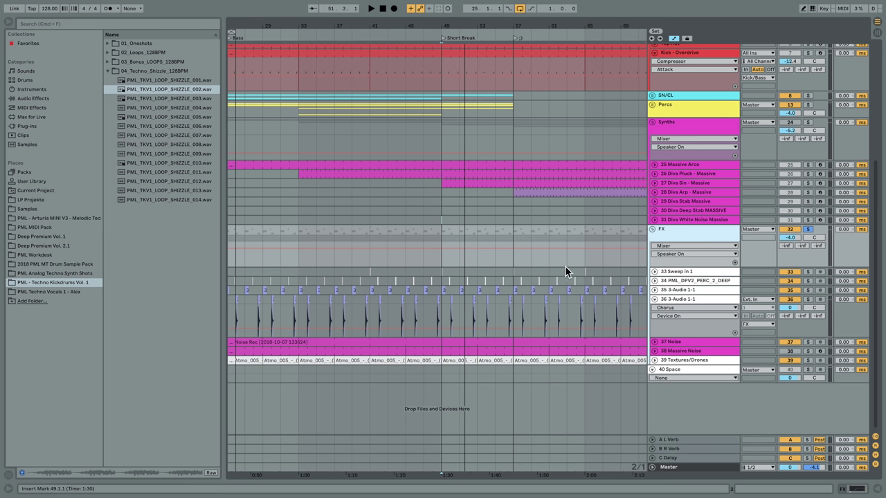
{"action": "left_click", "coordinate": [808, 359]}
{"action": "key", "text": "space"}
{"action": "left_click", "coordinate": [654, 359]}
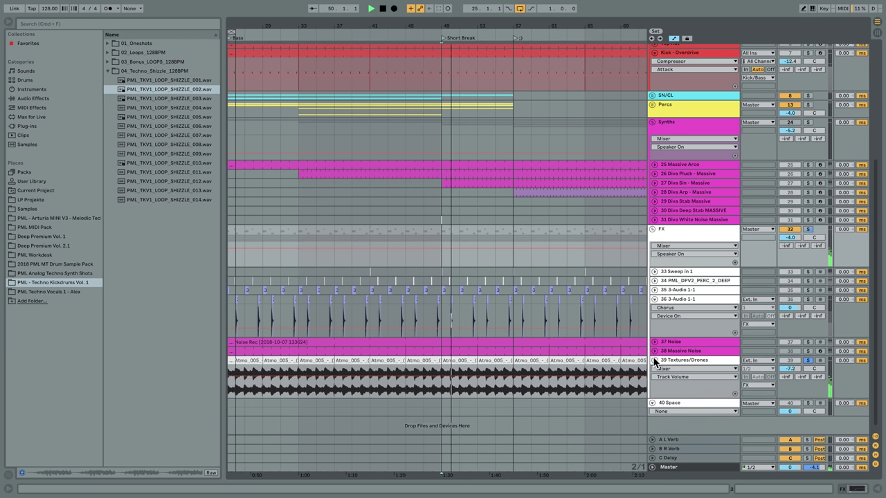
{"action": "mouse_move", "coordinate": [457, 26]}
{"action": "left_mouse_down"}
{"action": "mouse_move", "coordinate": [457, 76]}
{"action": "mouse_move", "coordinate": [408, 76]}
{"action": "left_mouse_up"}
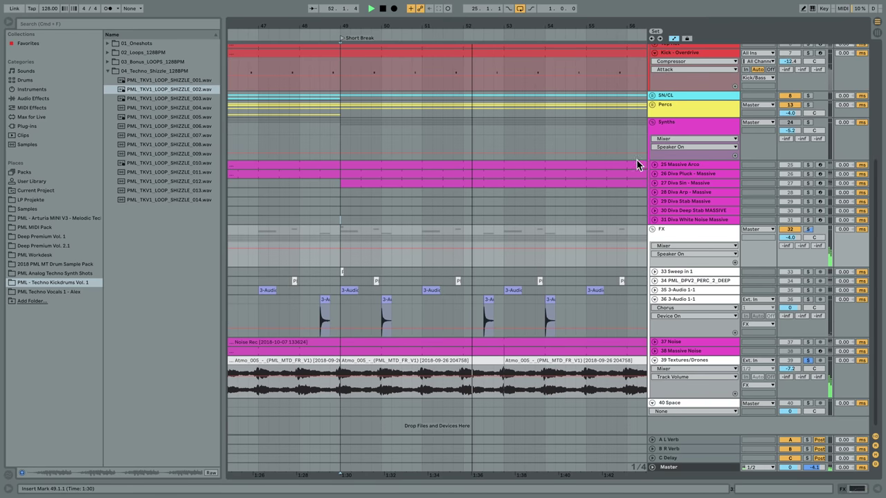
Step: Clear the Textures/Drones solo, solo and unfold 37 Noise, and play it from bar 49 while viewing its sidechain Compressor
{"action": "left_click", "coordinate": [807, 359]}
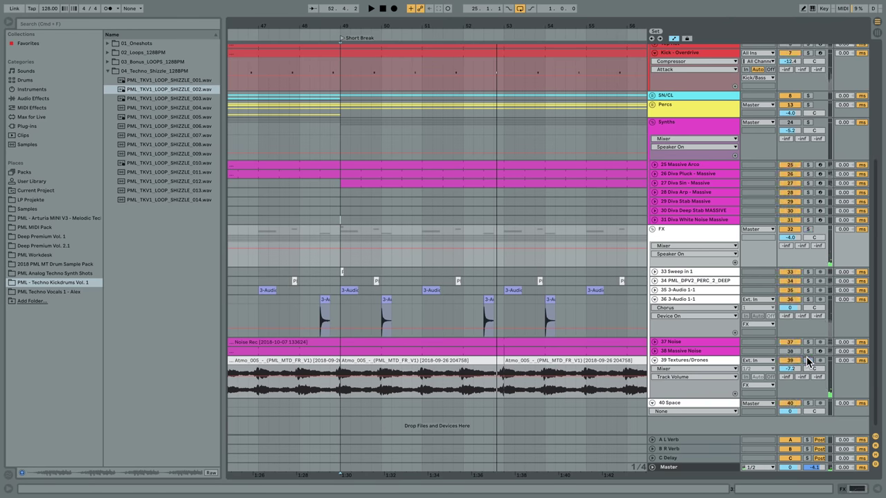
{"action": "left_click", "coordinate": [654, 343]}
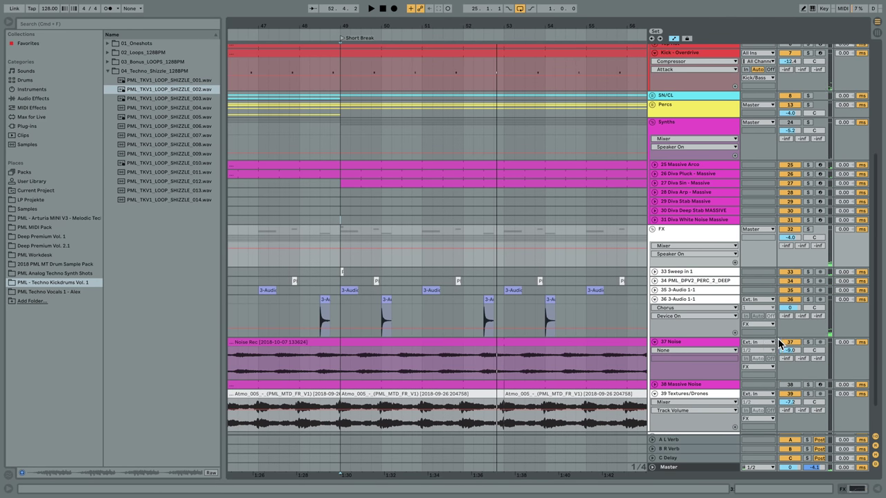
{"action": "left_click", "coordinate": [808, 341]}
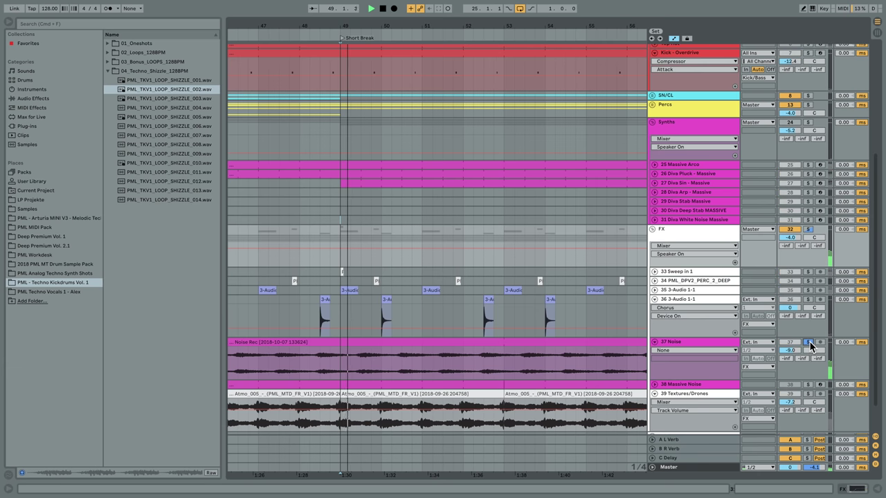
{"action": "double_click", "coordinate": [718, 342]}
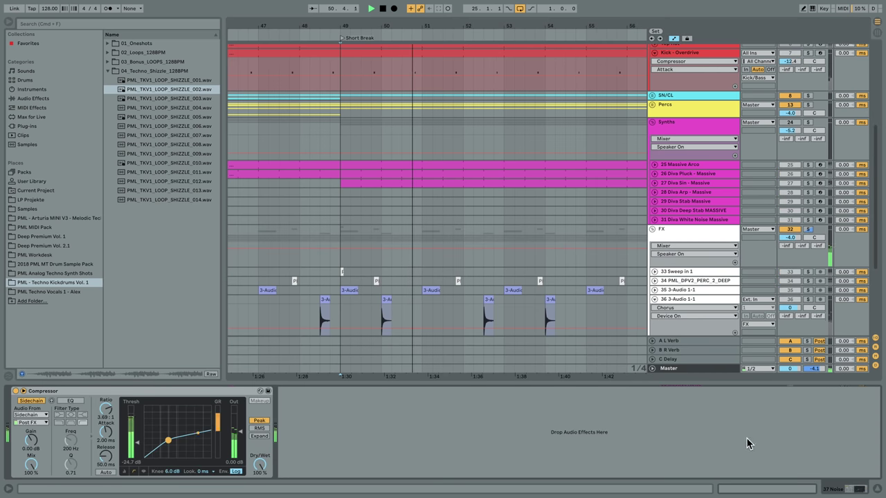
{"action": "left_click", "coordinate": [879, 488]}
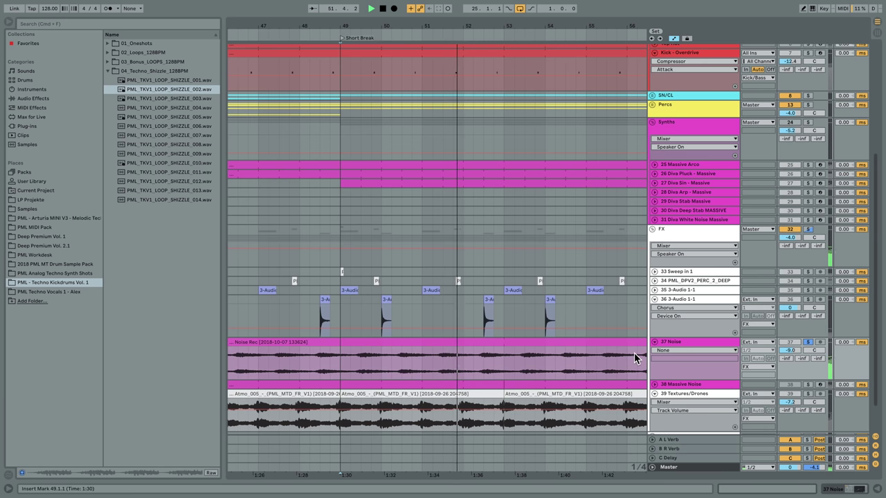
Step: Solo the 36 3-Audio 1-1 track and play its clip from bar 50
{"action": "left_click_drag", "start_coordinate": [409, 26], "coordinate": [408, 7]}
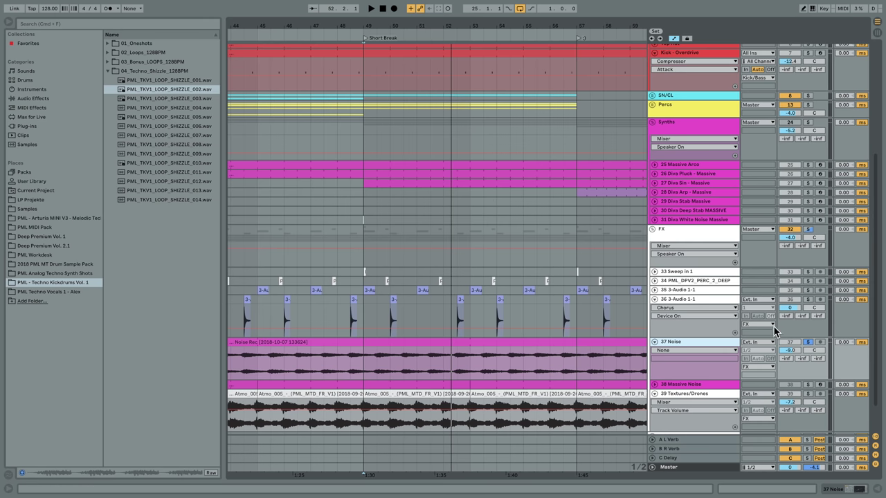
{"action": "left_click", "coordinate": [809, 299]}
{"action": "left_click_drag", "start_coordinate": [380, 27], "coordinate": [433, 276]}
{"action": "left_click", "coordinate": [413, 311]}
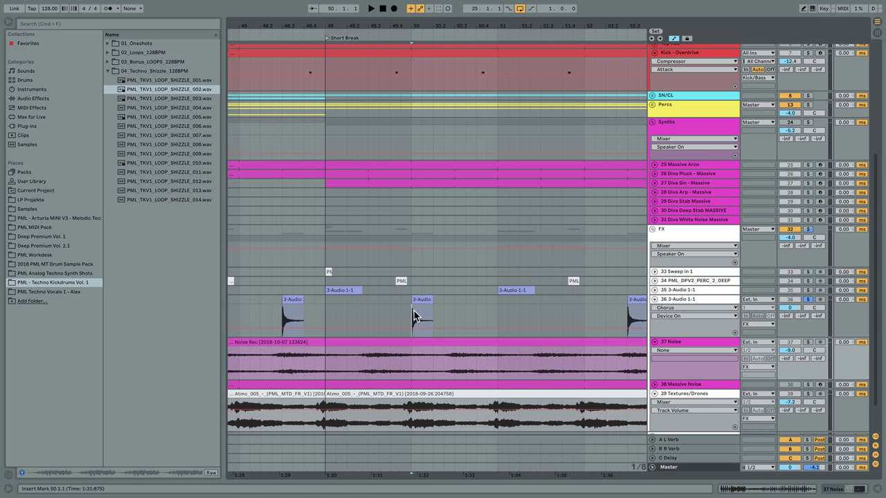
{"action": "key", "text": "space"}
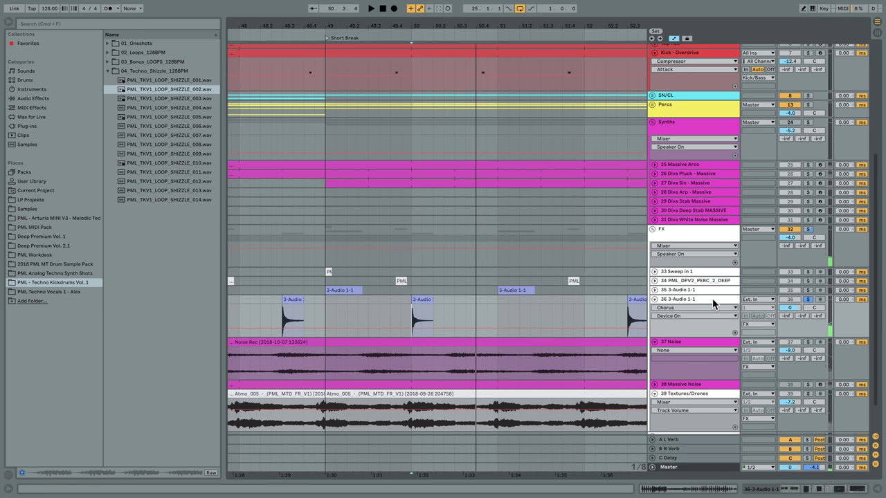
Step: Unfold and solo the 35 3-Audio 1-1 track, play its clip from bar 49 and show its device chain
{"action": "left_click", "coordinate": [654, 290]}
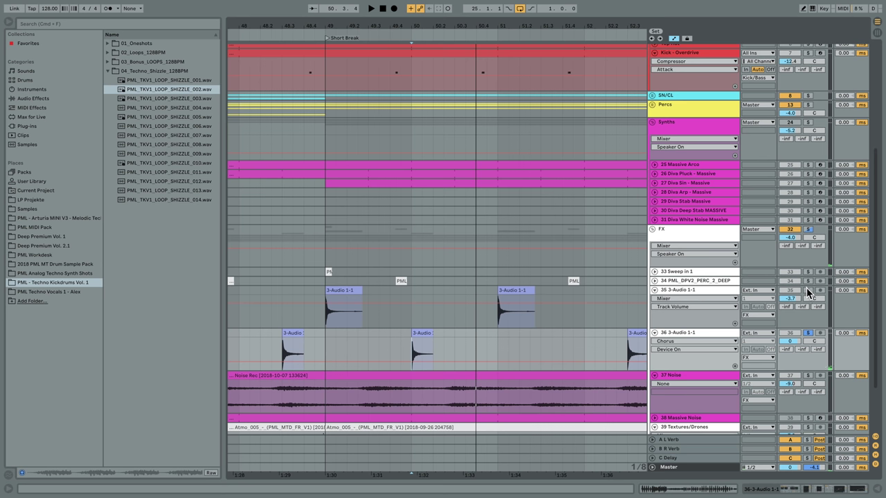
{"action": "left_click", "coordinate": [341, 290]}
{"action": "key", "text": "space"}
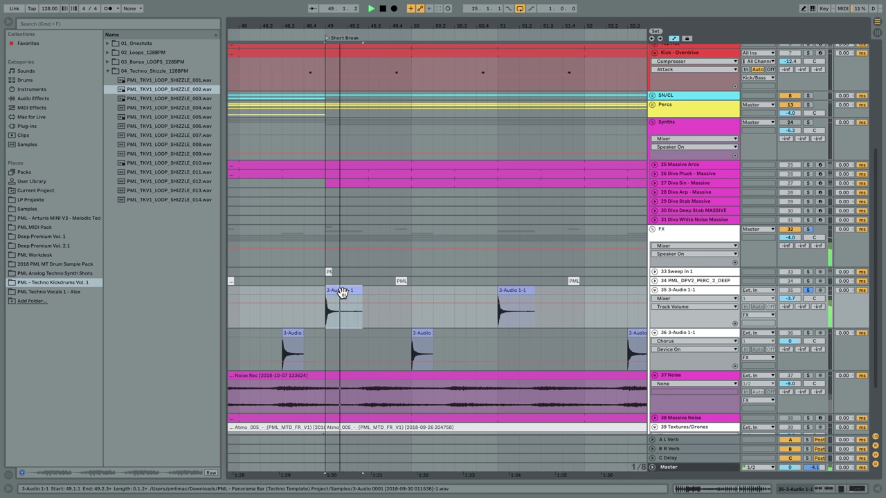
{"action": "double_click", "coordinate": [680, 290]}
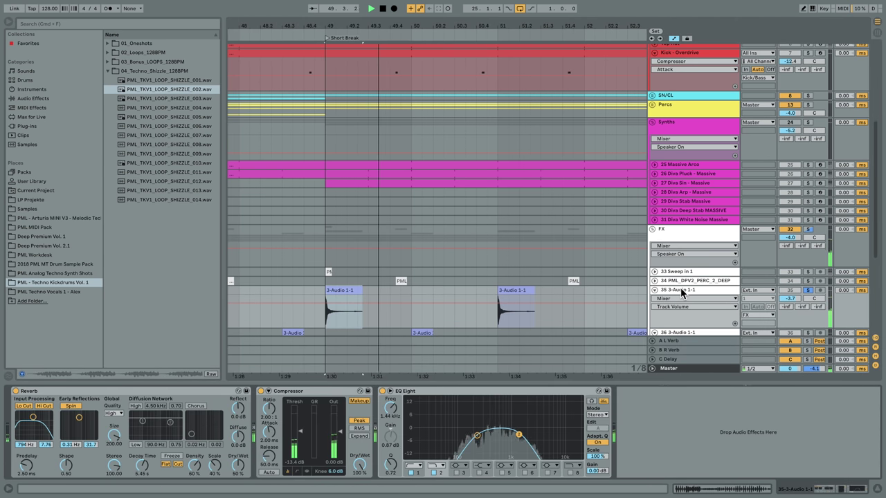
Step: Bypass the Reverb, Compressor and EQ Eight on 35 3-Audio 1-1 to hear the clip dry
{"action": "left_click", "coordinate": [16, 391]}
{"action": "left_click", "coordinate": [260, 392]}
{"action": "left_click", "coordinate": [383, 391]}
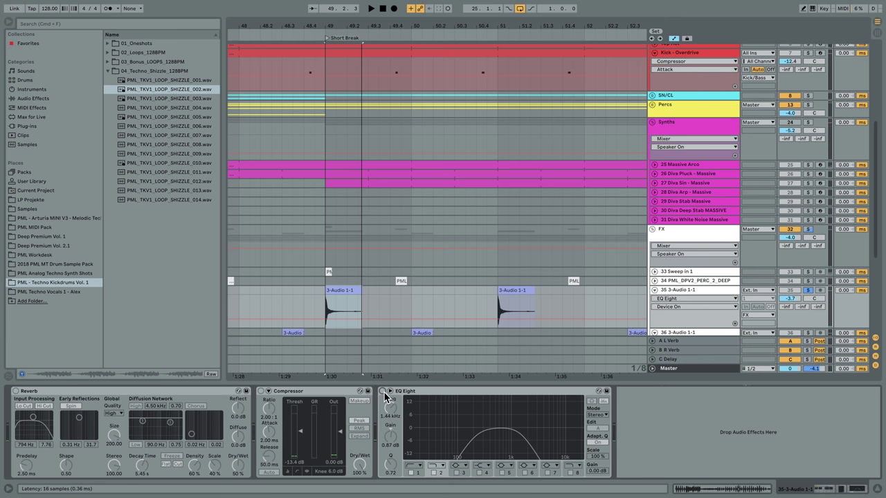
{"action": "left_click", "coordinate": [451, 391]}
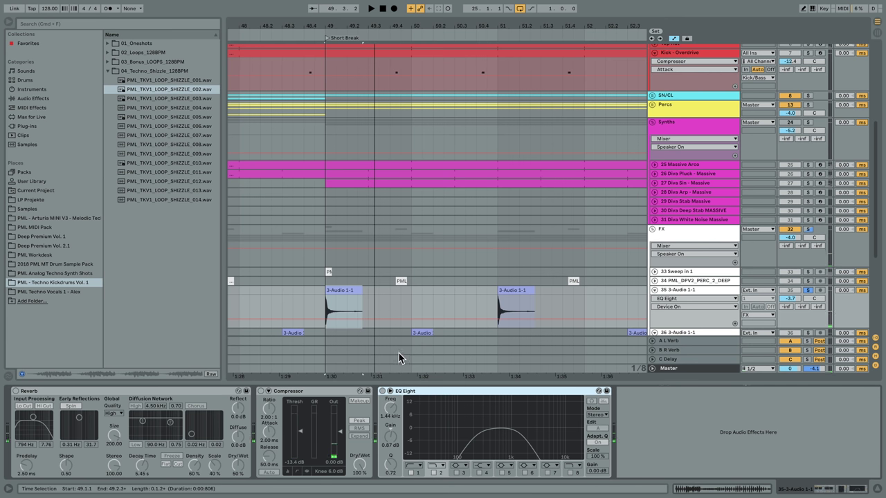
Step: Re-enable EQ Eight, Compressor and Reverb on 35 3-Audio 1-1 one by one, playing the clip to hear each device's effect
{"action": "left_click", "coordinate": [383, 391]}
{"action": "left_click", "coordinate": [260, 392]}
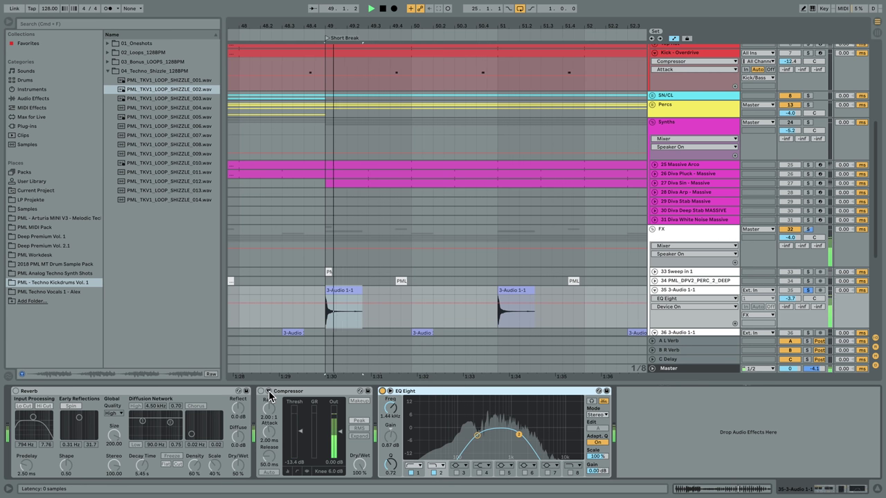
{"action": "left_click", "coordinate": [261, 392]}
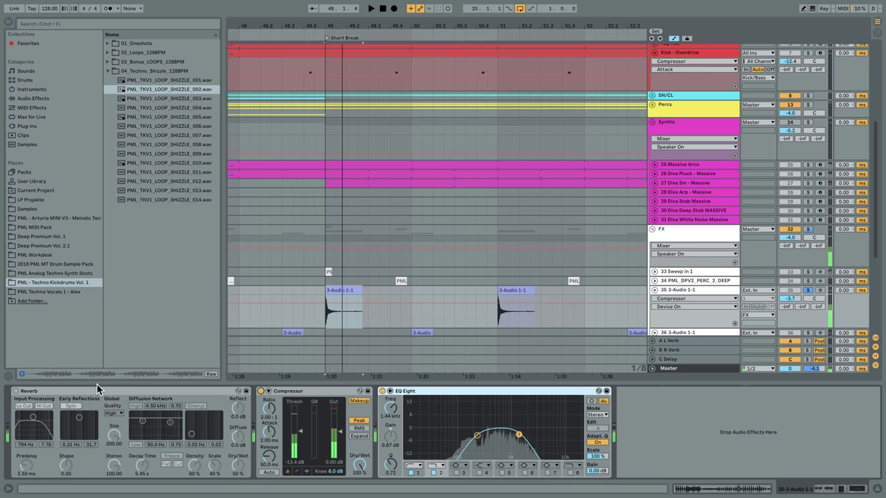
{"action": "left_click", "coordinate": [15, 391]}
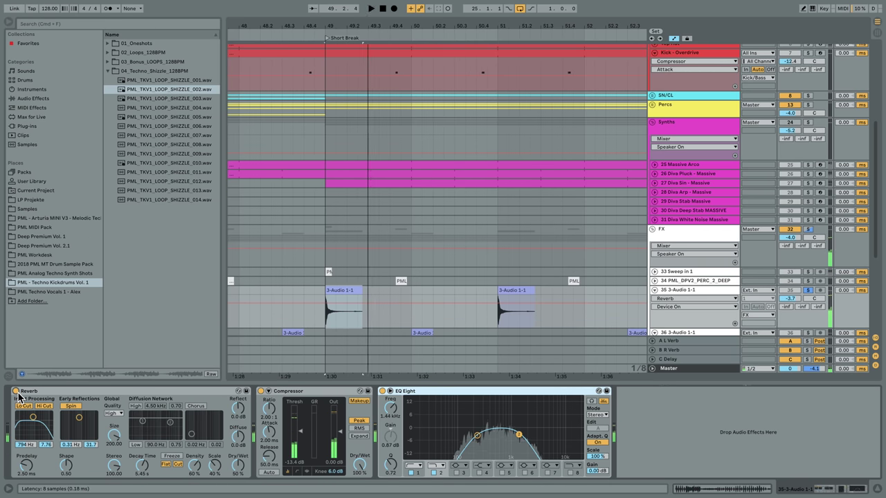
{"action": "key", "text": "space"}
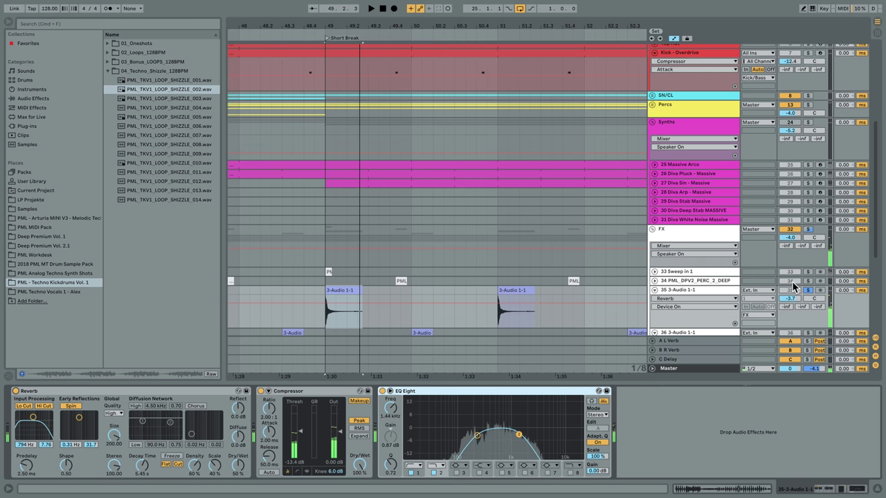
Step: Solo 34 PML_DPV2_PERC_2_DEEP, play its clip just before bar 50 and unfold the track
{"action": "left_click", "coordinate": [401, 280]}
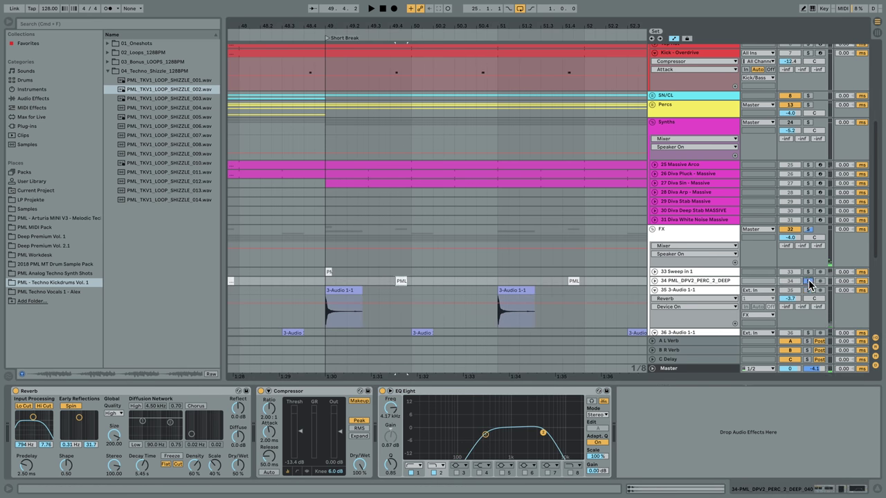
{"action": "key", "text": "space"}
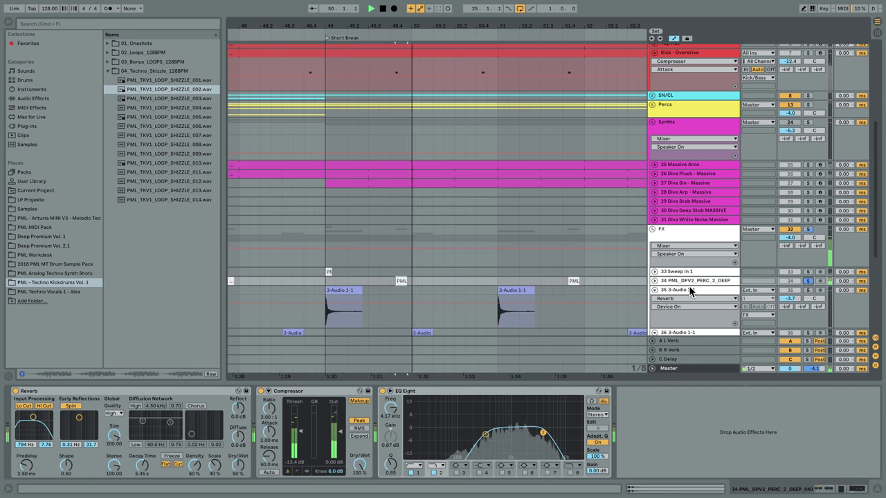
{"action": "left_click", "coordinate": [654, 280]}
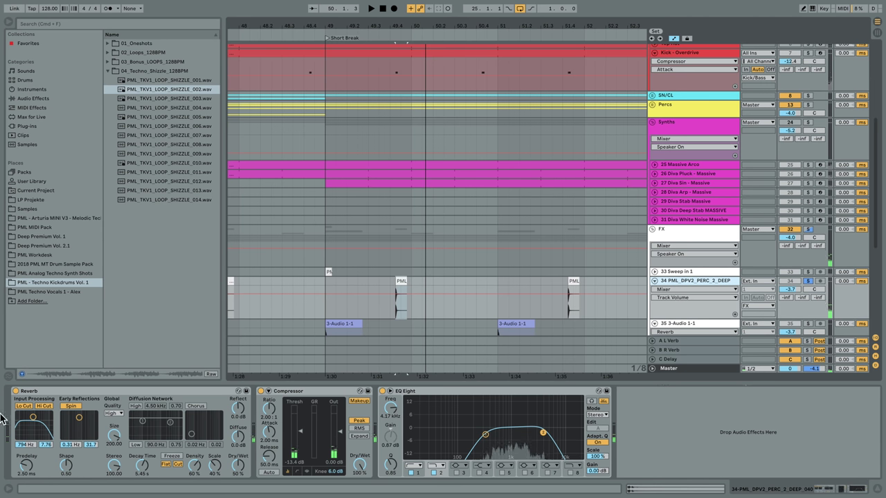
Step: Switch the Reverb, EQ Eight and Compressor on 34 PML_DPV2_PERC_2_DEEP off and back on to compare the dry and processed sound
{"action": "left_click", "coordinate": [15, 392]}
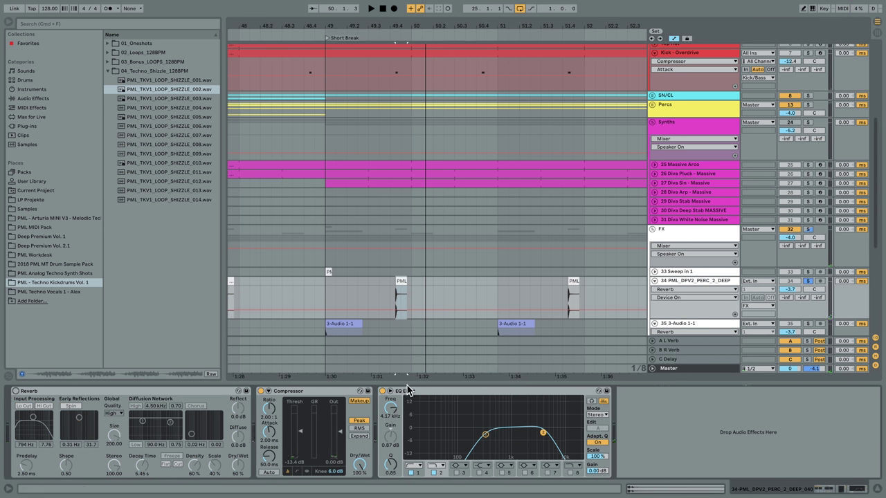
{"action": "left_click", "coordinate": [382, 392]}
{"action": "left_click", "coordinate": [382, 391]}
{"action": "left_click", "coordinate": [261, 391]}
{"action": "left_click", "coordinate": [261, 391]}
{"action": "left_click", "coordinate": [381, 392]}
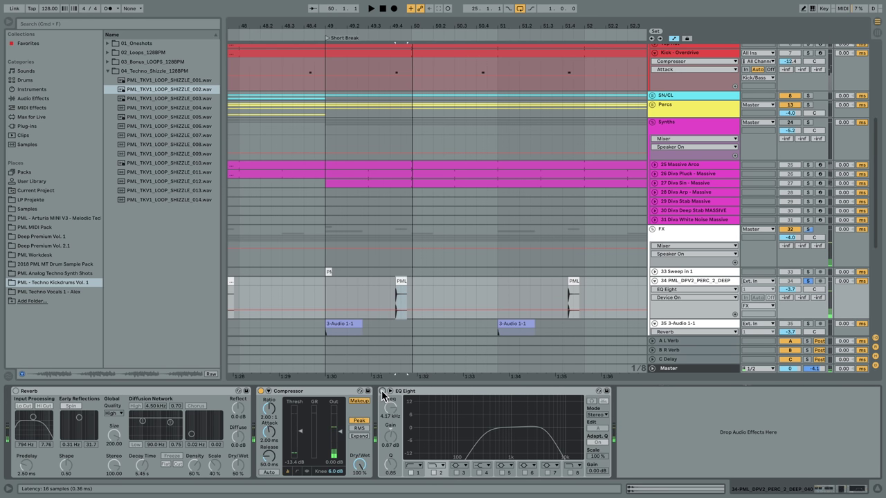
{"action": "left_click", "coordinate": [382, 392]}
{"action": "left_click", "coordinate": [16, 391]}
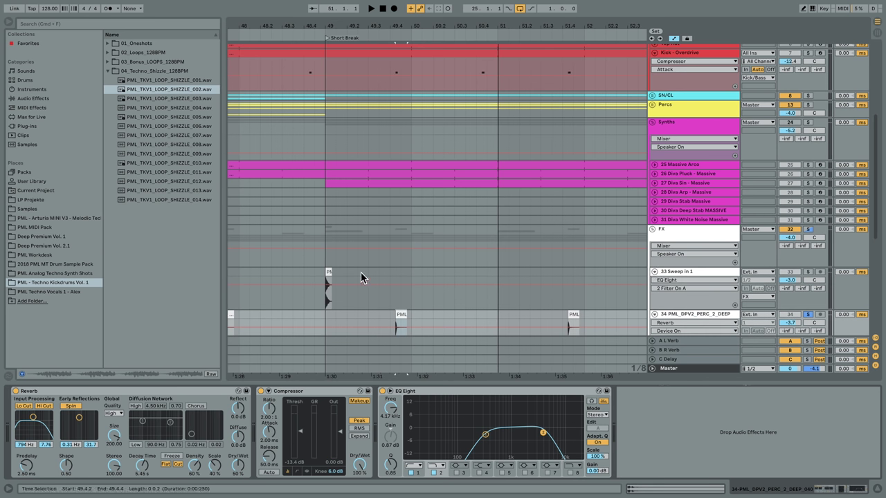
Step: Solo the 33 Sweep in 1 track and play its clip at bar 49 to hear the reverb tail
{"action": "left_click", "coordinate": [329, 274]}
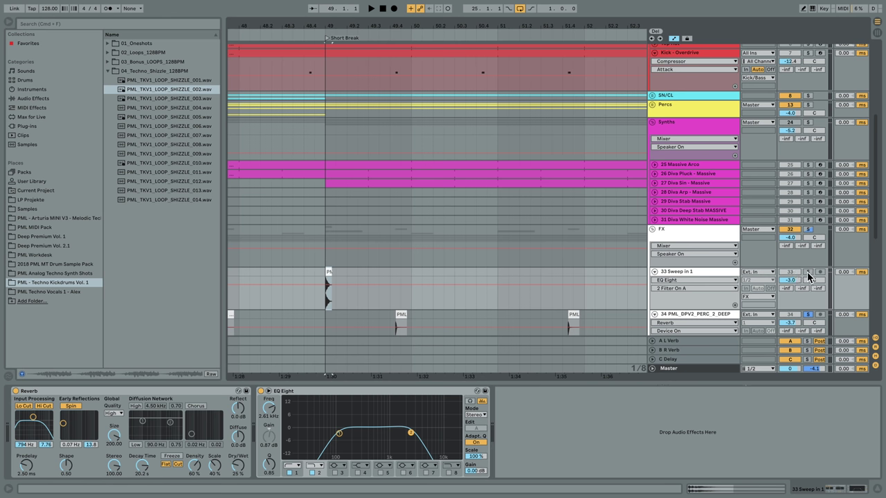
{"action": "left_click", "coordinate": [808, 272]}
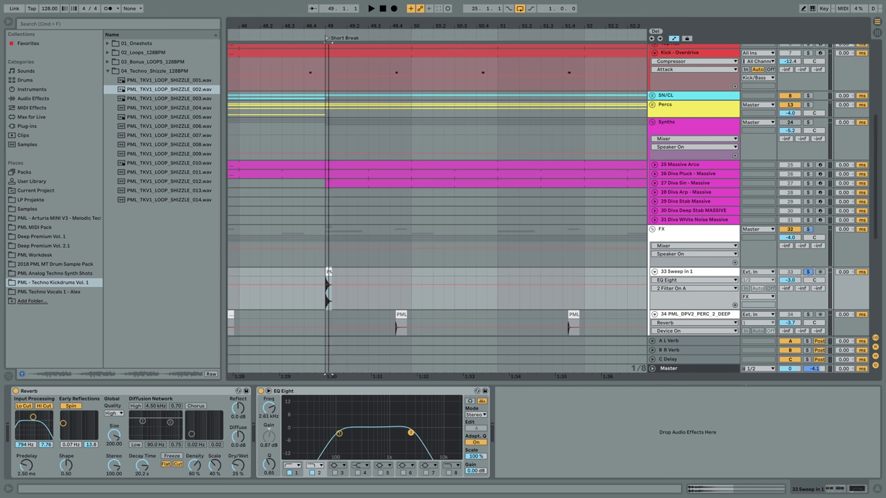
{"action": "left_click_drag", "start_coordinate": [328, 27], "coordinate": [324, 56]}
{"action": "key", "text": "space"}
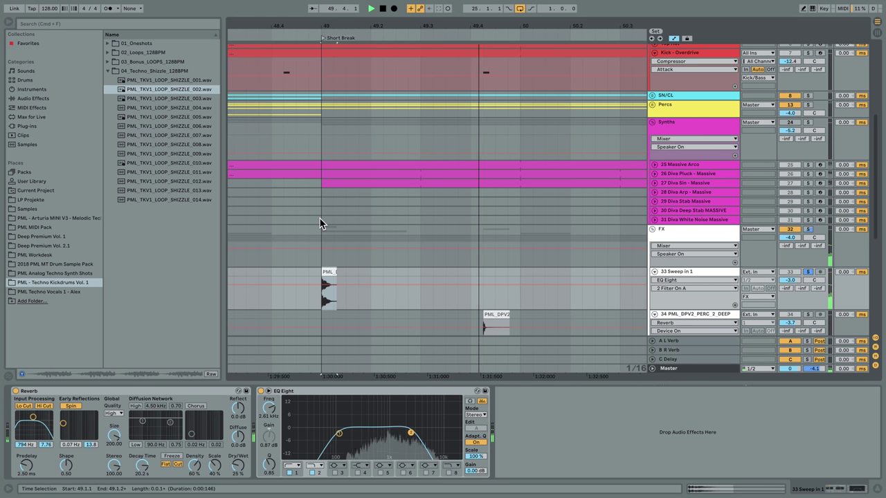
{"action": "key", "text": "space"}
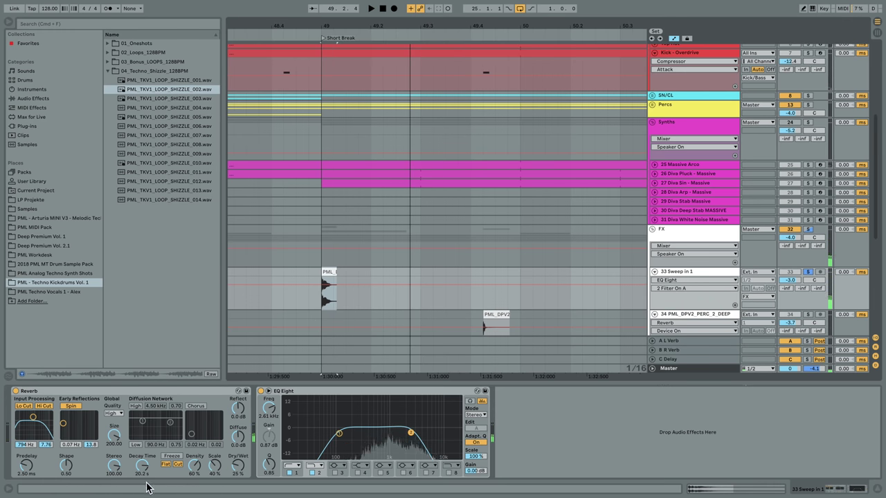
{"action": "left_click_drag", "start_coordinate": [329, 26], "coordinate": [330, 12]}
Step: Play from bar 49 with the whole FX group soloed, examine the group's EQ Eight and hide the device view
{"action": "key", "text": "space"}
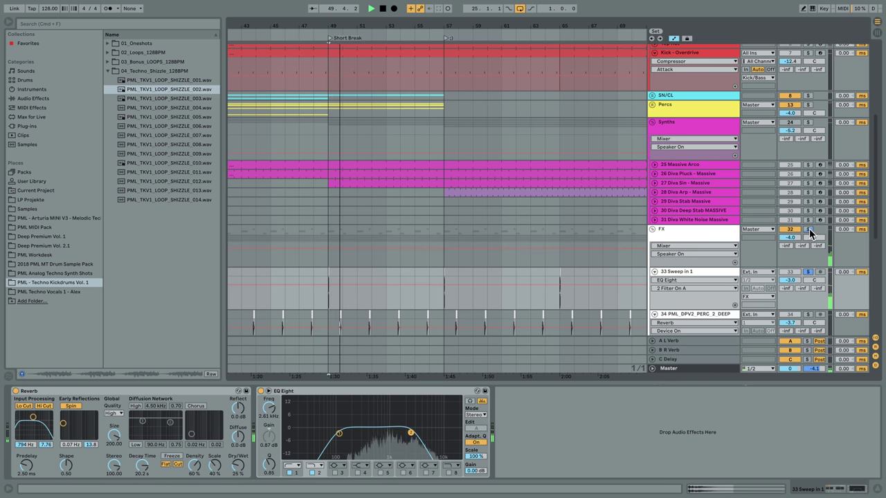
{"action": "left_click", "coordinate": [808, 229]}
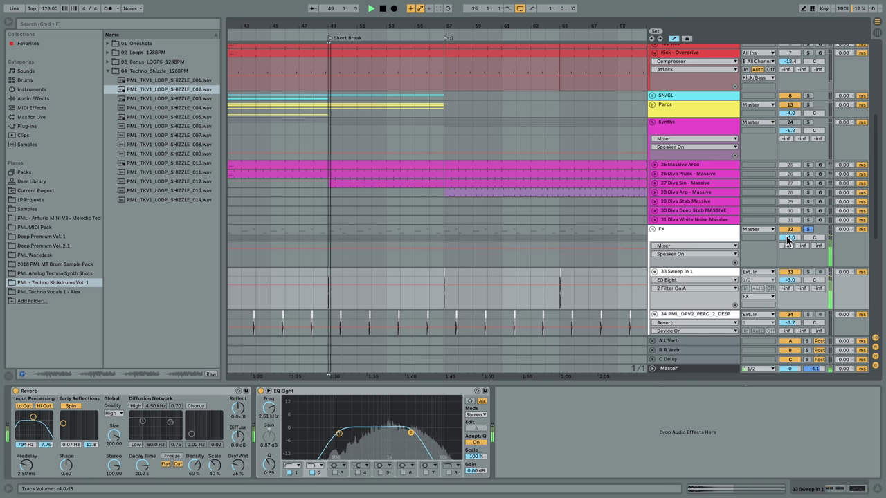
{"action": "left_click", "coordinate": [714, 235]}
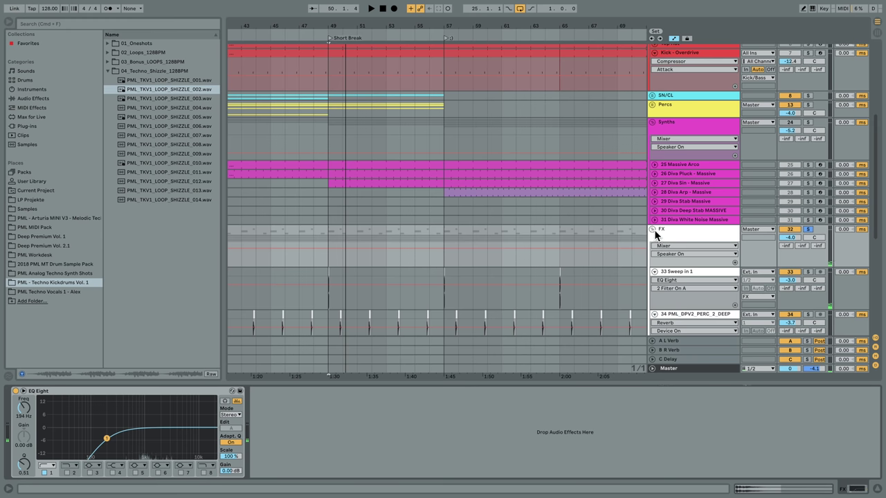
{"action": "left_click", "coordinate": [875, 490]}
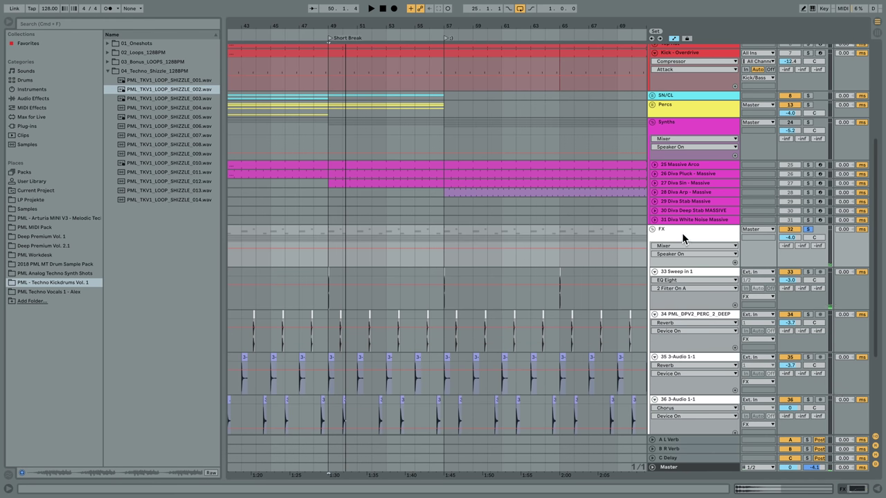
Step: Show the full arrangement and fold the FX group
{"action": "left_click_drag", "start_coordinate": [495, 26], "coordinate": [484, 2]}
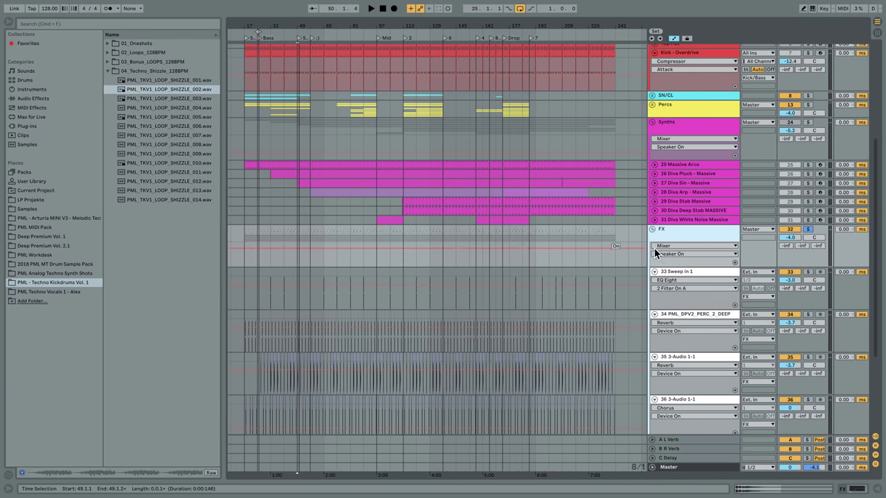
{"action": "left_click", "coordinate": [652, 229]}
{"action": "scroll", "coordinate": [761, 257], "scroll_direction": "up", "scroll_amount": 5}
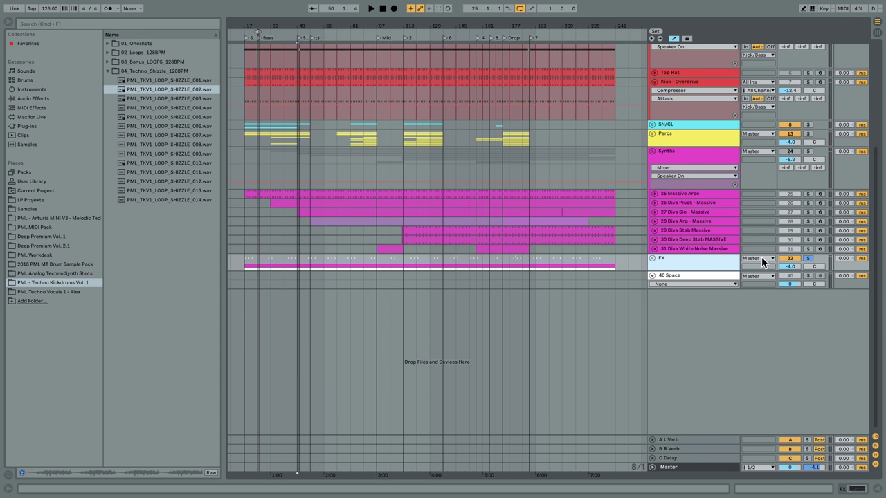
Step: Clear the FX group's solo and play the full mix from bar 49 and from about bar 40
{"action": "left_click", "coordinate": [807, 325]}
{"action": "key", "text": "space"}
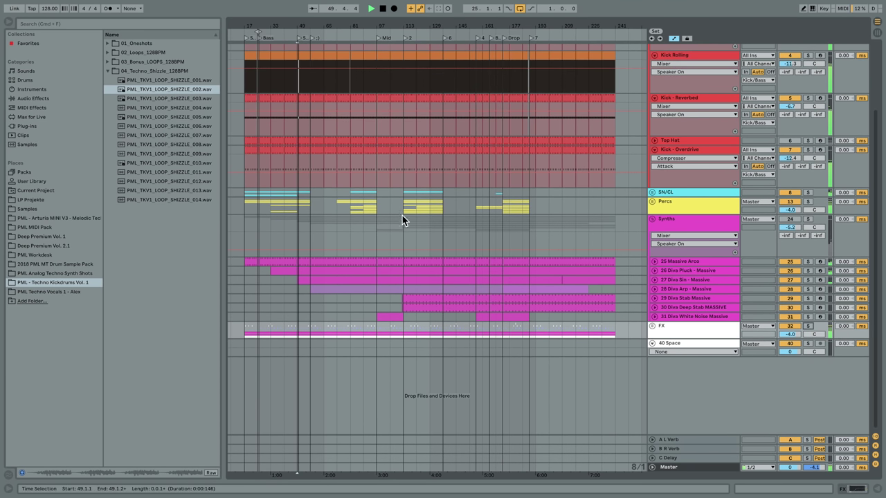
{"action": "left_click", "coordinate": [283, 35]}
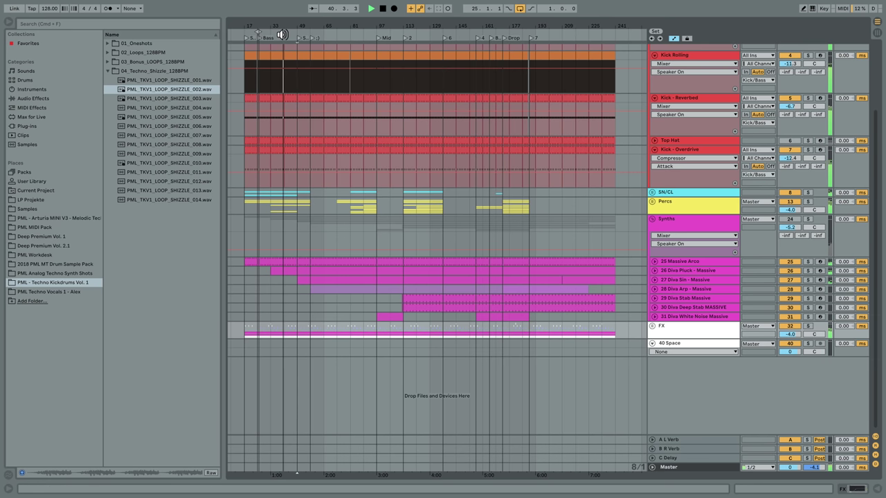
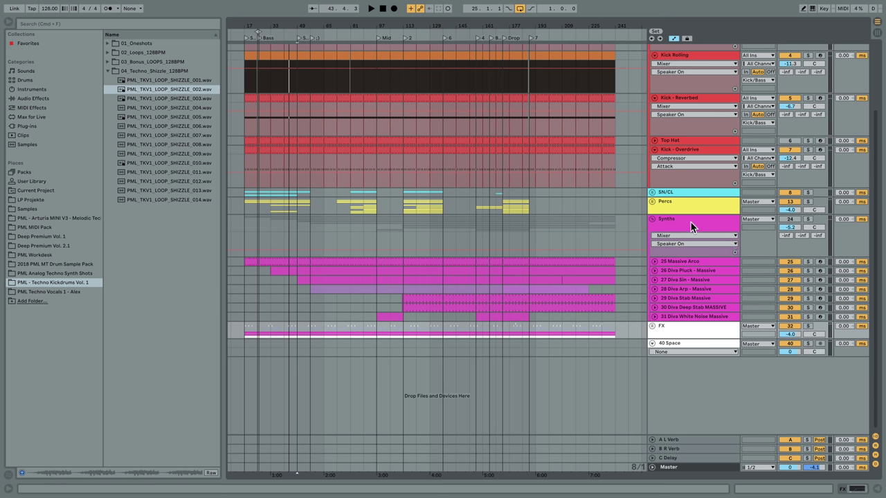
Step: Play the full mix from bar 113 and fold the Kick/Bass group
{"action": "left_click", "coordinate": [405, 226]}
{"action": "key", "text": "space"}
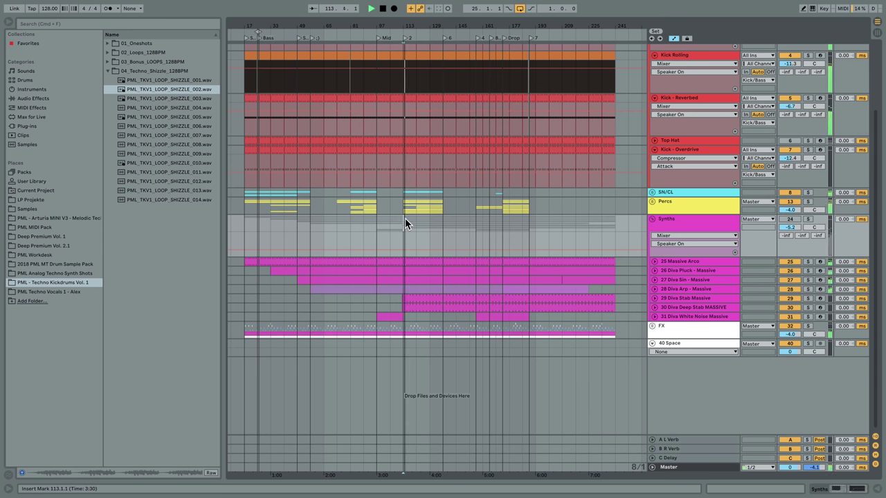
{"action": "scroll", "coordinate": [407, 223], "scroll_direction": "up", "scroll_amount": 4}
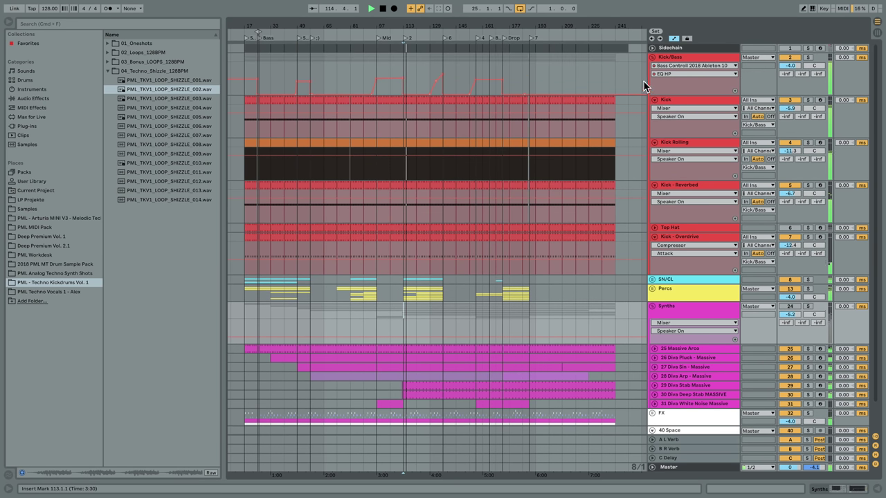
{"action": "left_click", "coordinate": [653, 58]}
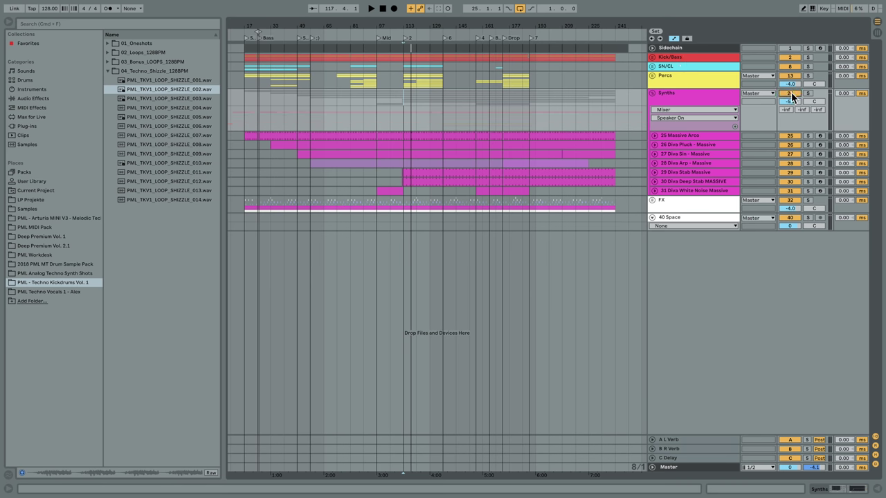
{"action": "key", "text": "space"}
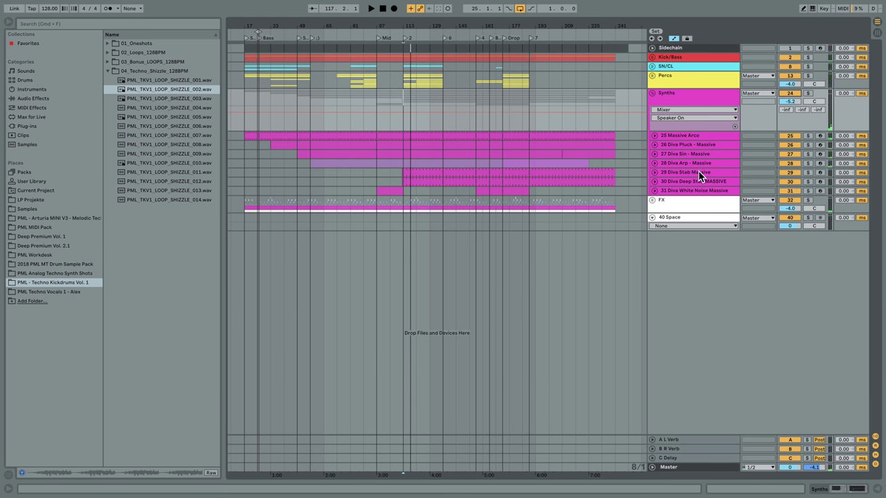
Step: Solo the 29 Diva Stab Massive track, unfold it and play its clip from bar 113
{"action": "left_click", "coordinate": [699, 173]}
{"action": "left_click", "coordinate": [807, 172]}
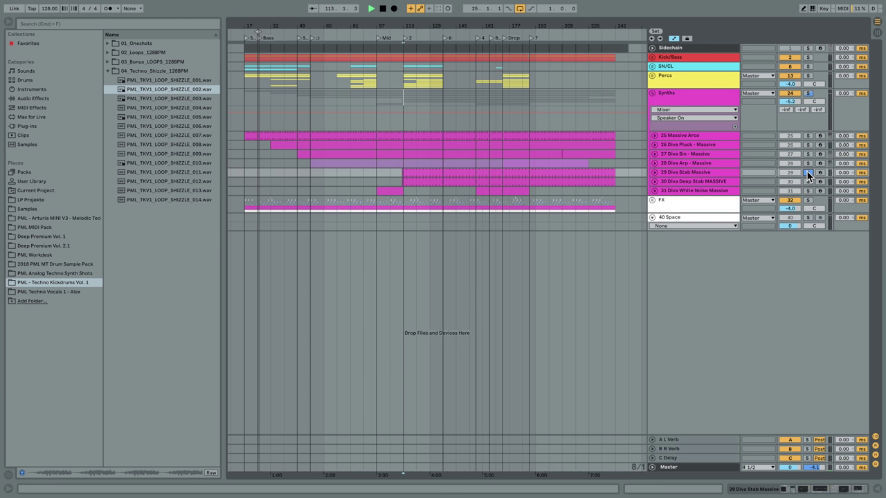
{"action": "left_click", "coordinate": [654, 173]}
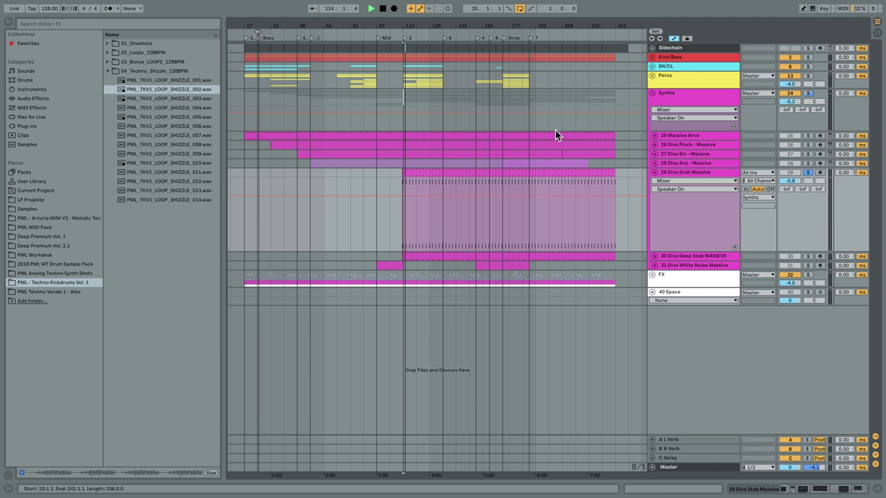
{"action": "left_click_drag", "start_coordinate": [408, 24], "coordinate": [415, 117]}
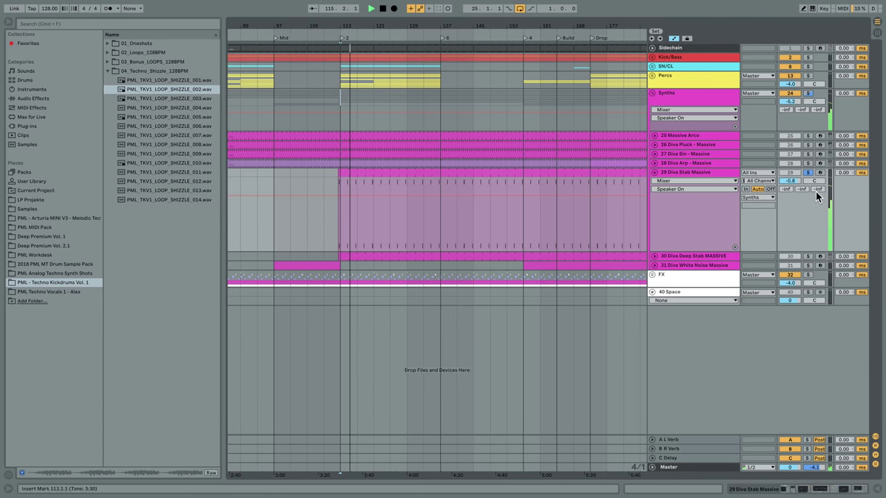
Step: Unfold the 30 Diva Deep Stab MASSIVE track, solo it together with track 29, and play both from 112.3 and 114.3
{"action": "left_click", "coordinate": [655, 256]}
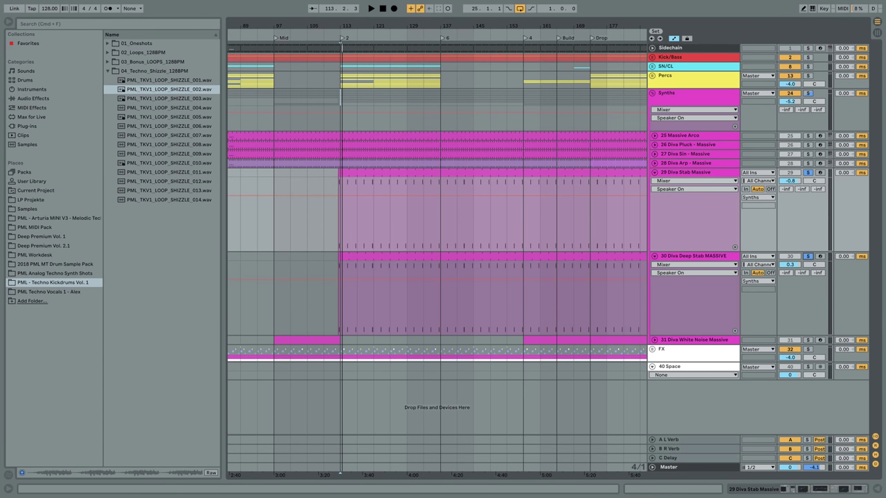
{"action": "left_click_drag", "start_coordinate": [338, 27], "coordinate": [341, 31]}
{"action": "left_click", "coordinate": [327, 179]}
{"action": "key", "text": "space"}
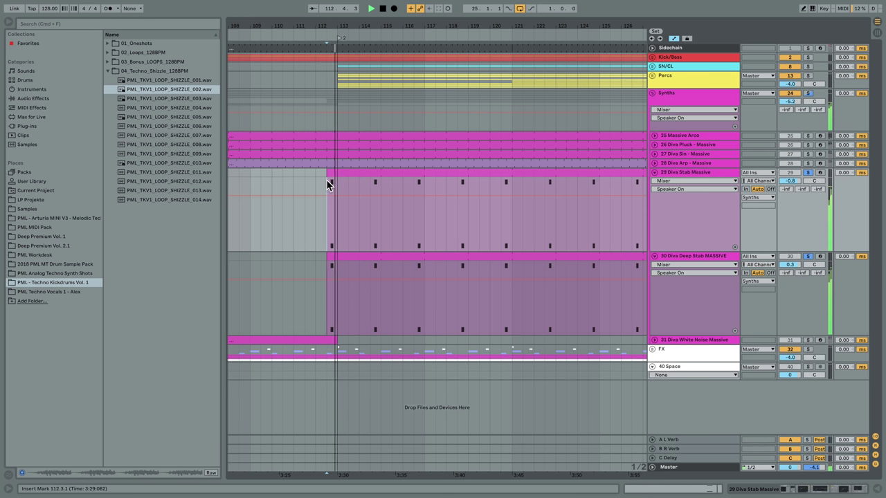
{"action": "left_click", "coordinate": [372, 215]}
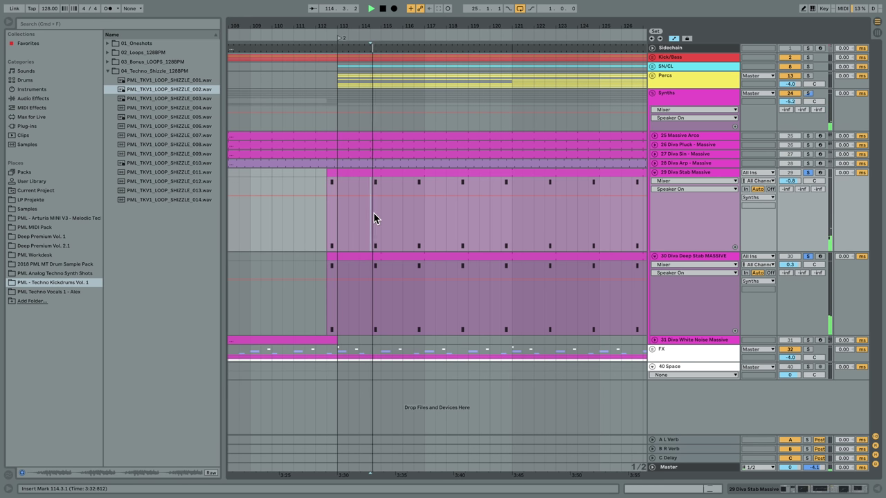
Step: Show the Auto Filter Frequency automation on the 29 Diva Stab Massive track and play the stabs from bar 169
{"action": "left_click_drag", "start_coordinate": [401, 29], "coordinate": [401, 7]}
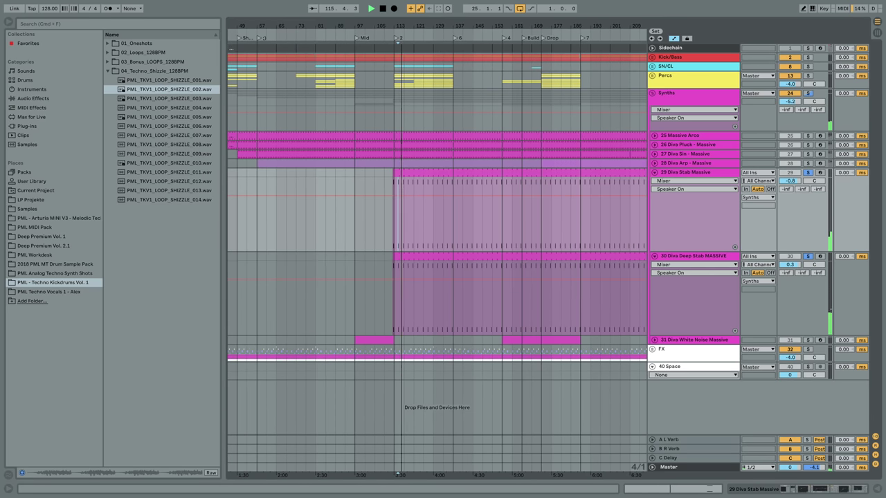
{"action": "left_click", "coordinate": [678, 180]}
{"action": "left_click", "coordinate": [674, 230]}
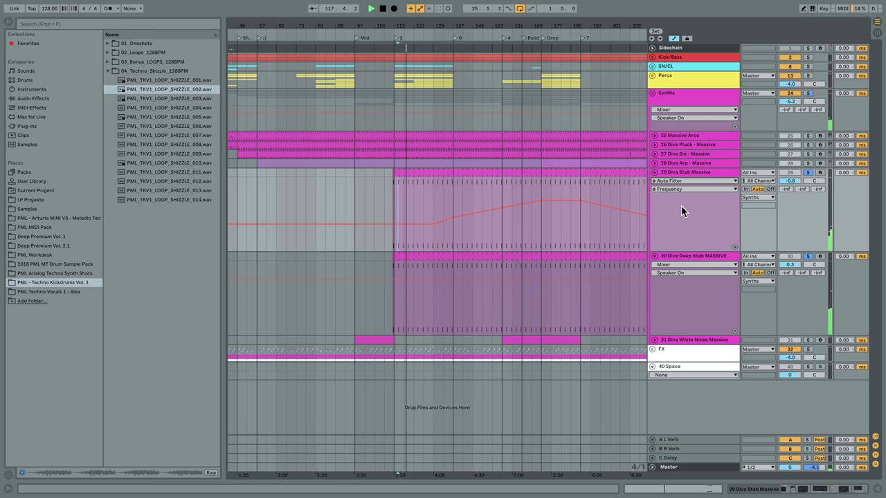
{"action": "left_click", "coordinate": [529, 217]}
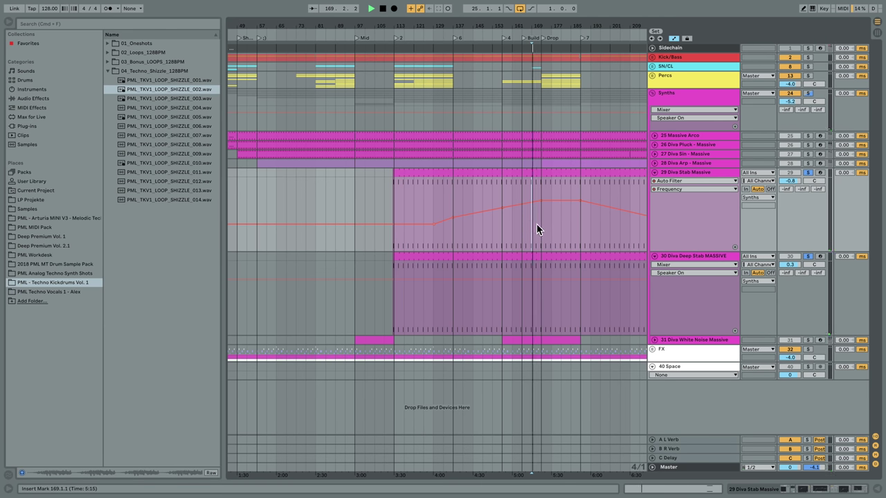
Step: Show the Massive FILTER1-CUT automation on the 30 Diva Deep Stab MASSIVE track
{"action": "left_click", "coordinate": [692, 265]}
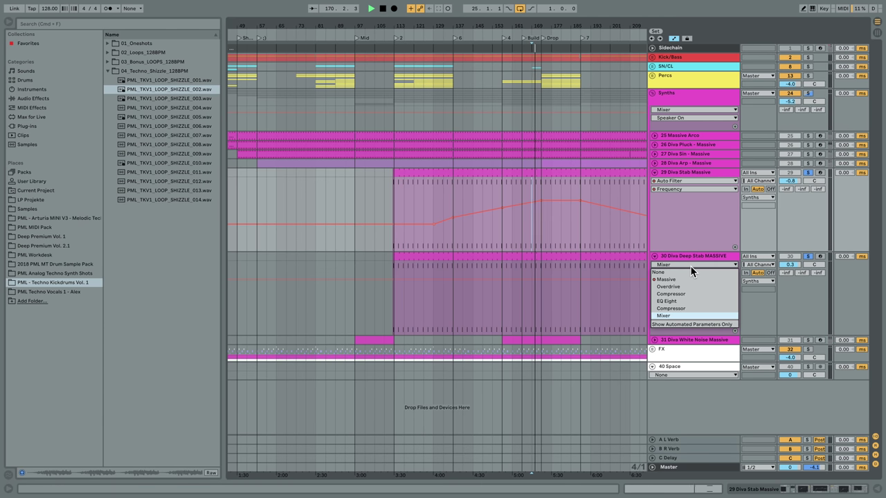
{"action": "left_click", "coordinate": [687, 280]}
{"action": "left_click", "coordinate": [680, 273]}
{"action": "left_click", "coordinate": [681, 287]}
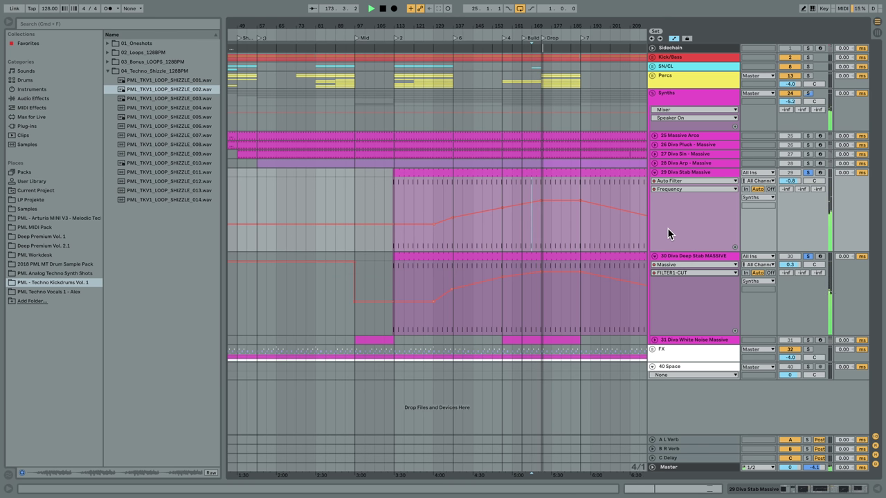
Step: Open the 29 Diva Stab Massive device chain and its Massive plug-in window, and display envelope 4
{"action": "double_click", "coordinate": [689, 170]}
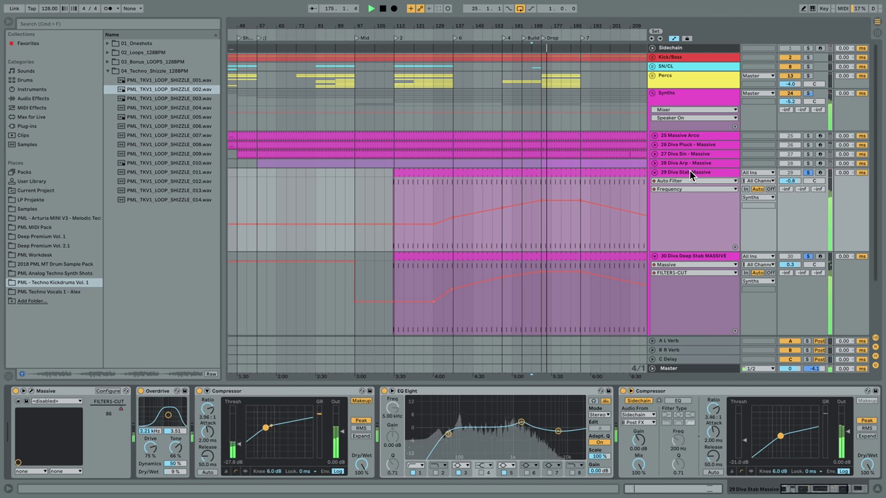
{"action": "left_click", "coordinate": [31, 391]}
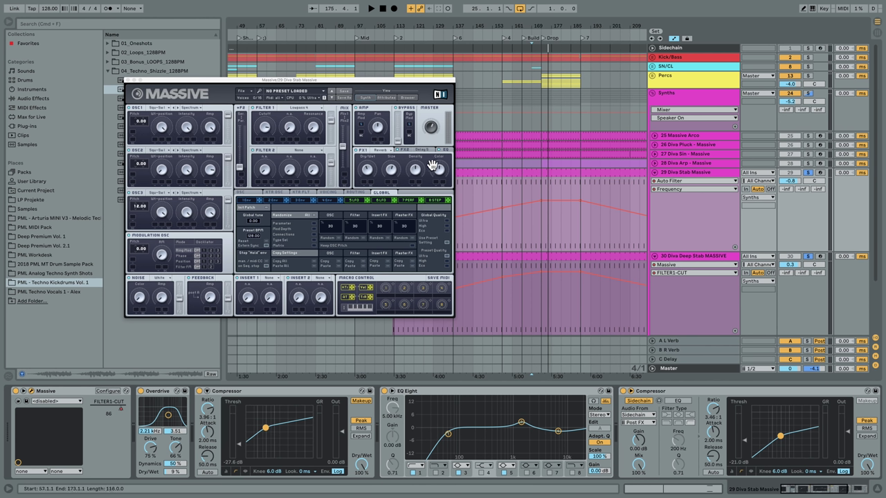
{"action": "left_click", "coordinate": [326, 201]}
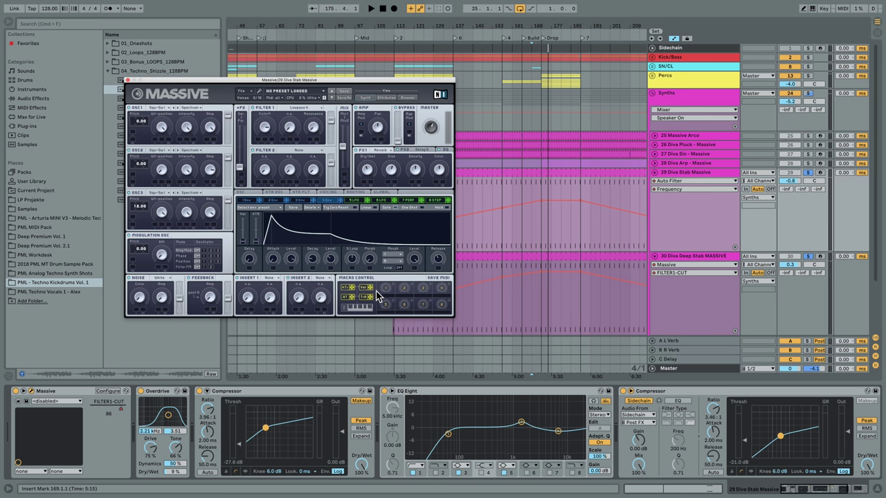
Step: Play the soloed stabs from bar 172, and examine the track's EQ Eight, sidechain Compressor and Auto Filter
{"action": "left_click_drag", "start_coordinate": [540, 30], "coordinate": [536, 73]}
{"action": "left_click_drag", "start_coordinate": [540, 27], "coordinate": [554, 185]}
{"action": "left_click", "coordinate": [537, 194]}
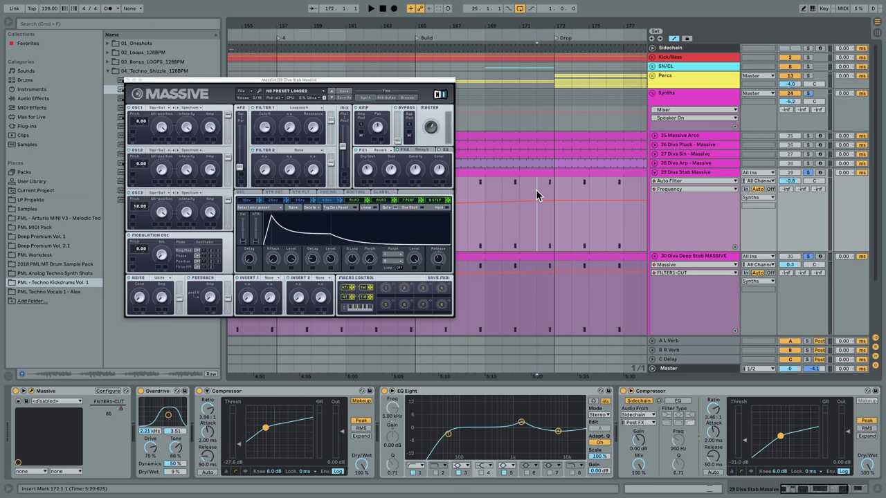
{"action": "key", "text": "space"}
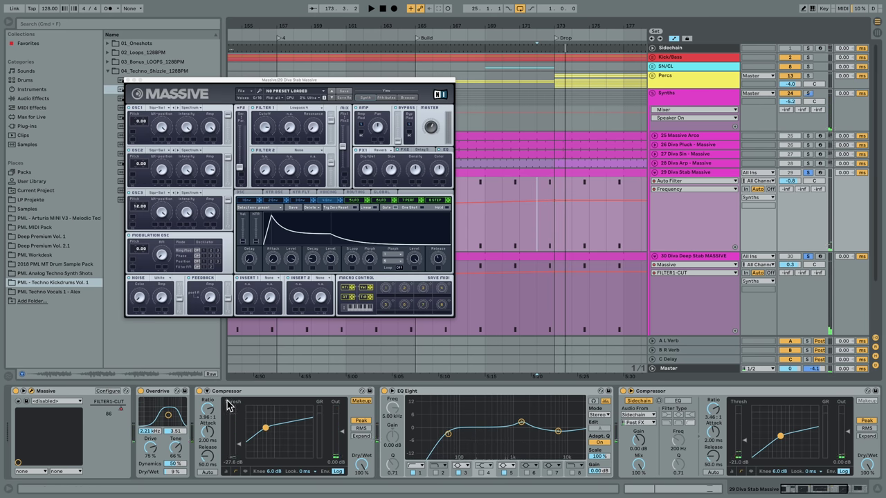
{"action": "left_click", "coordinate": [521, 423]}
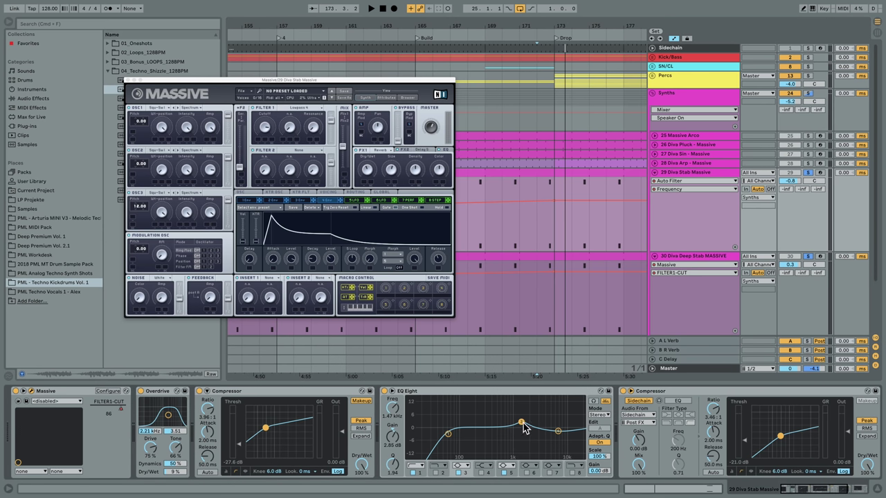
{"action": "left_click_drag", "start_coordinate": [802, 488], "coordinate": [829, 490]}
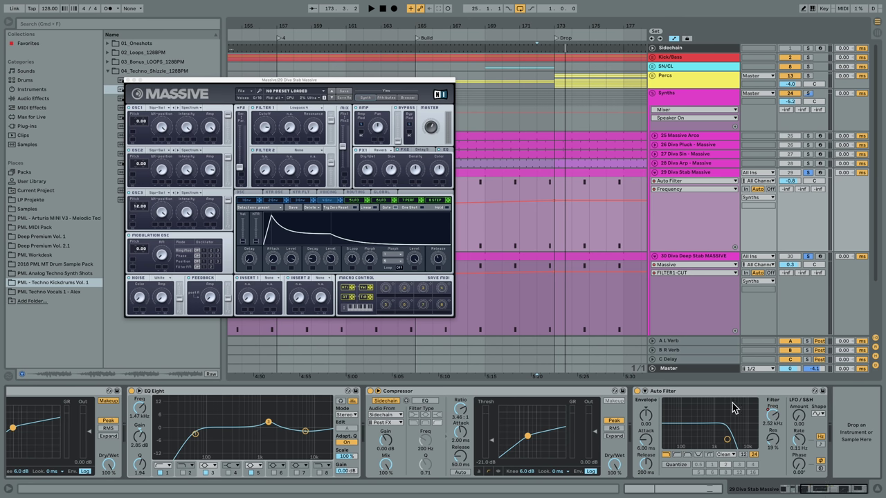
Step: Play from bar 172 and clear the stab tracks' solos to hear them in the full mix
{"action": "key", "text": "space"}
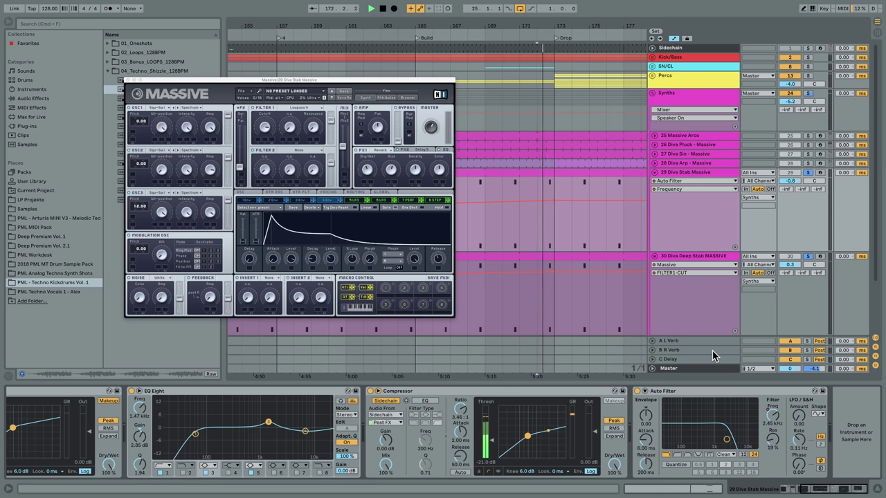
{"action": "left_click", "coordinate": [807, 173]}
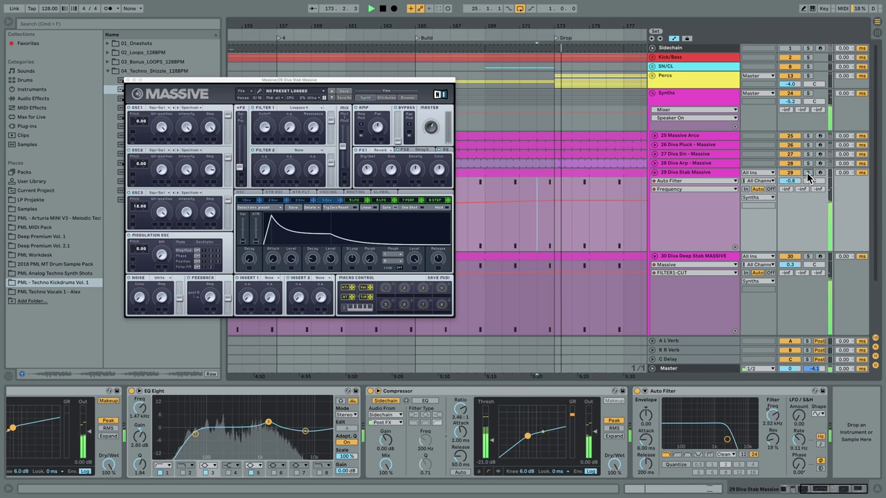
{"action": "left_click_drag", "start_coordinate": [559, 29], "coordinate": [555, 17]}
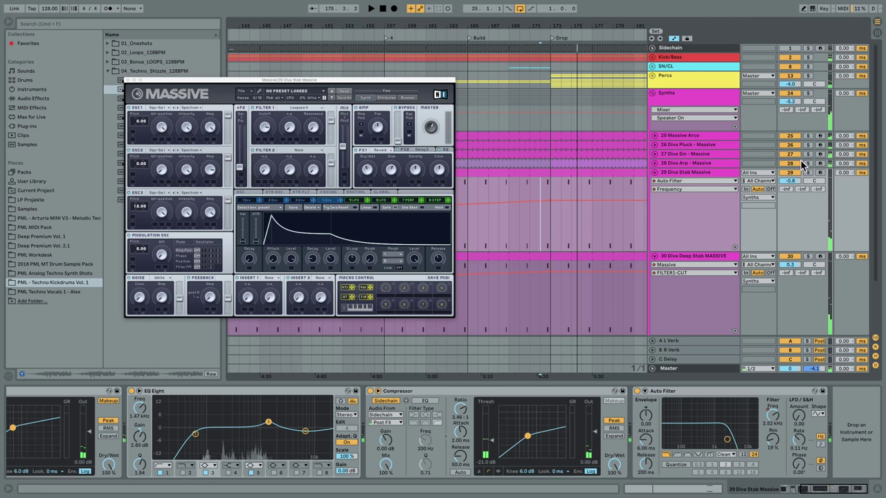
Step: Unfold and solo the 28 Diva Arp - Massive track, and play it from the Drop at bar 173
{"action": "left_click", "coordinate": [655, 163]}
{"action": "left_click", "coordinate": [808, 163]}
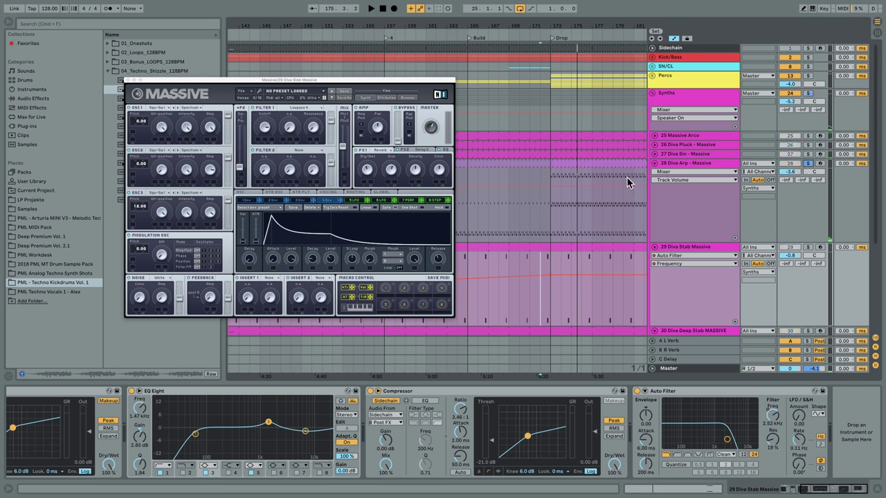
{"action": "left_click", "coordinate": [551, 178]}
{"action": "key", "text": "space"}
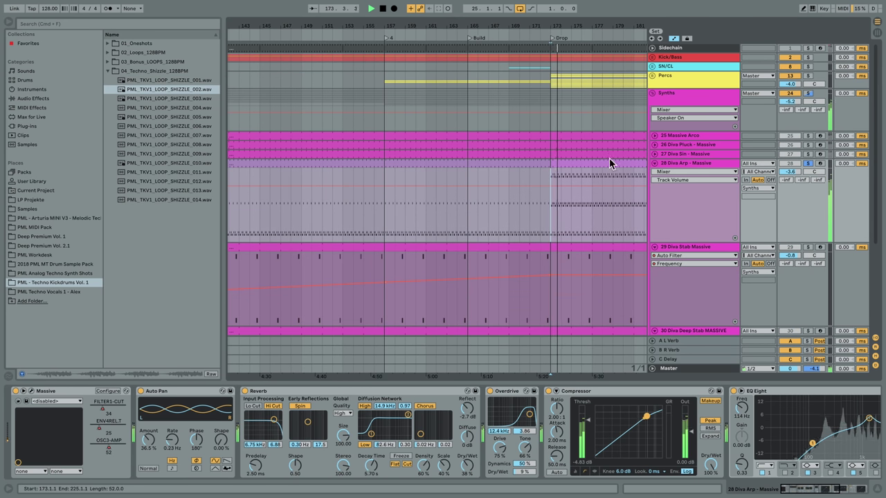
{"action": "left_click", "coordinate": [717, 165]}
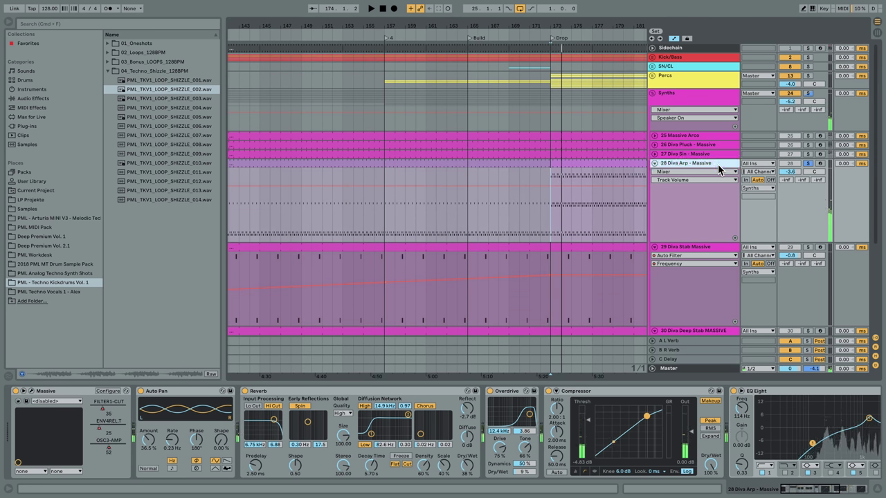
Step: Compare the arp before and after the Drop by playing it from bar 168 and from bar 173
{"action": "left_click", "coordinate": [500, 180]}
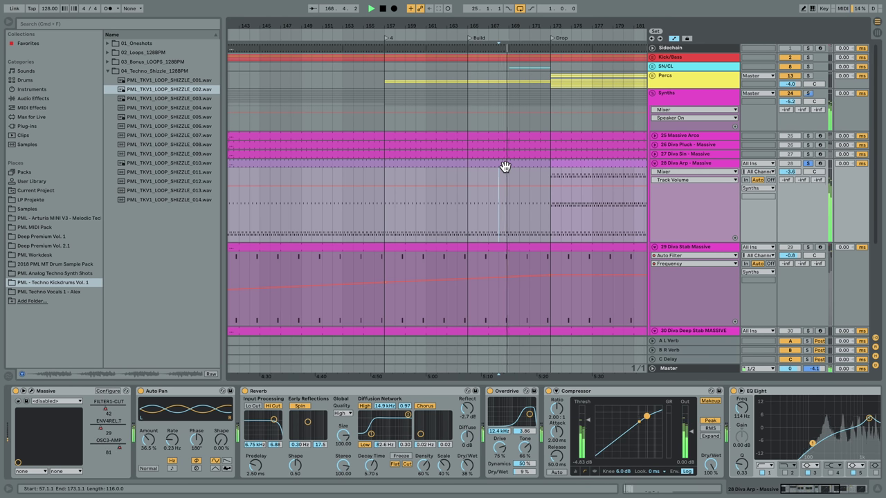
{"action": "double_click", "coordinate": [561, 163]}
{"action": "left_click", "coordinate": [379, 252]}
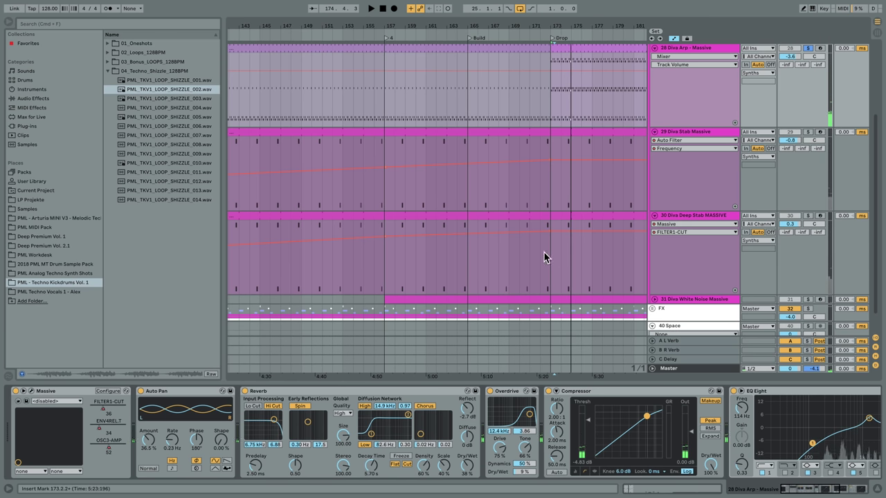
Step: Open the 28 Diva Arp Massive patch and play the soloed arp while checking its OSC1 wavetable position
{"action": "left_click_drag", "start_coordinate": [501, 28], "coordinate": [430, 28]}
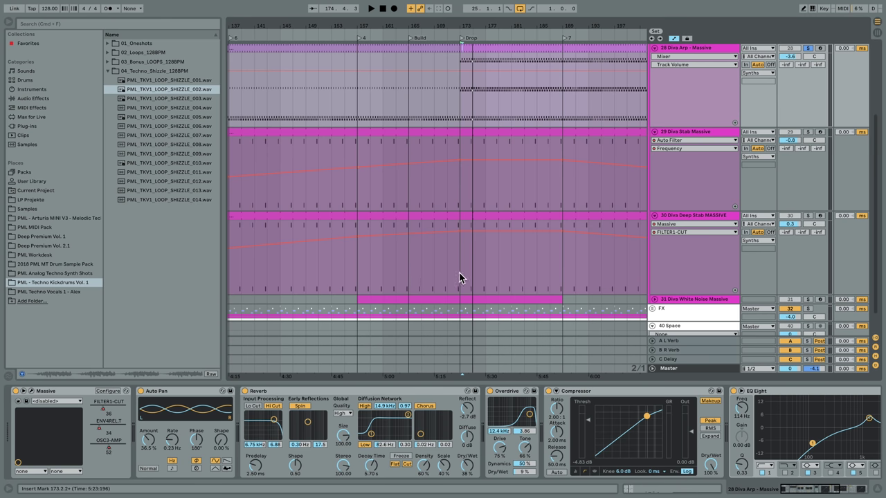
{"action": "scroll", "coordinate": [471, 276], "scroll_direction": "up", "scroll_amount": 3}
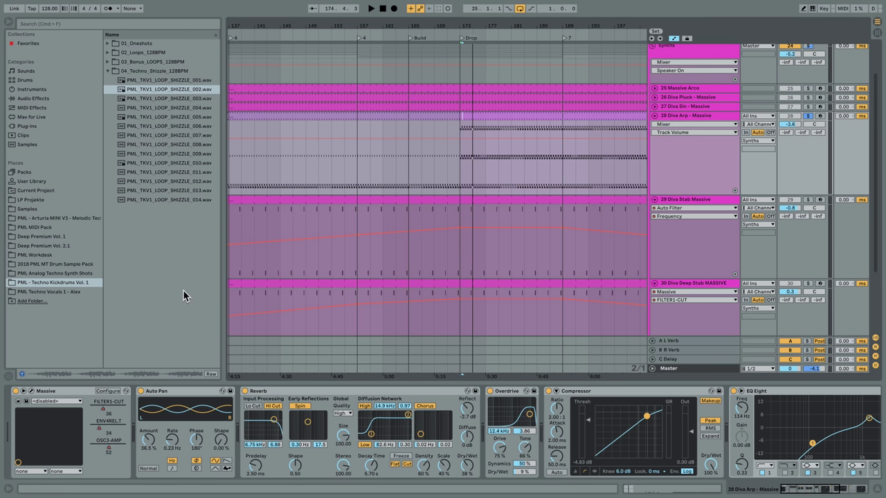
{"action": "left_click", "coordinate": [32, 391]}
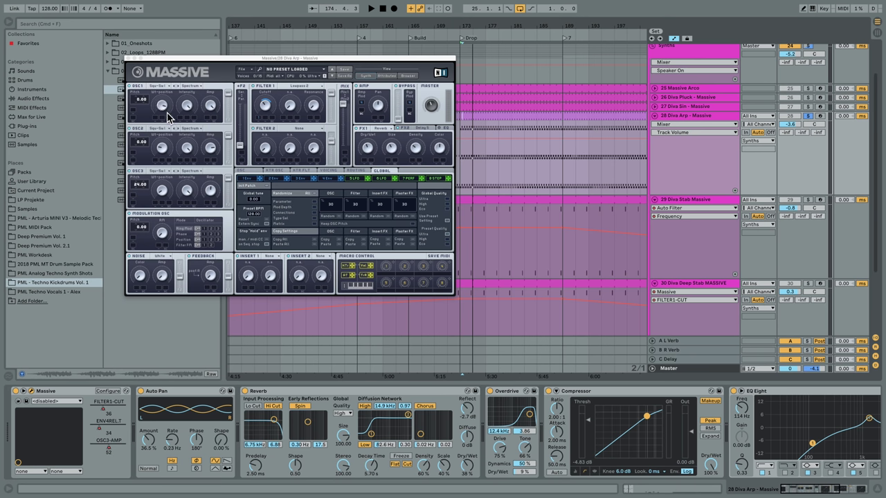
{"action": "key", "text": "space"}
{"action": "left_click", "coordinate": [163, 106]}
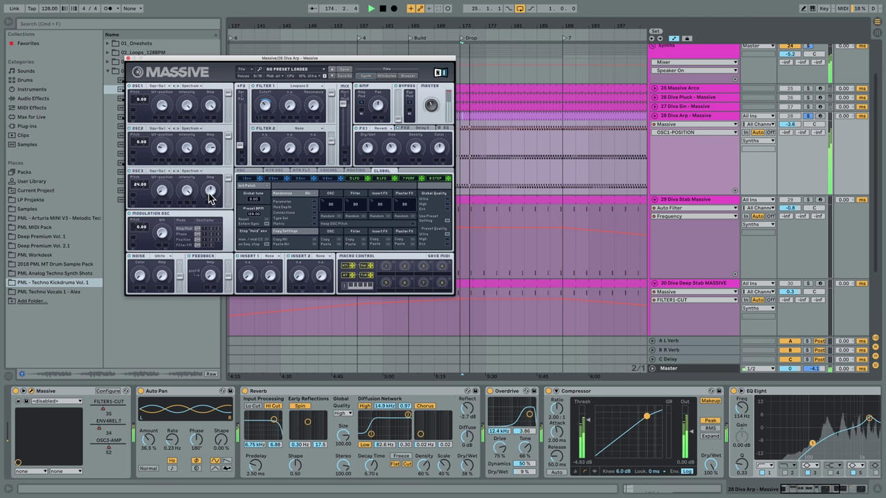
{"action": "key", "text": "space"}
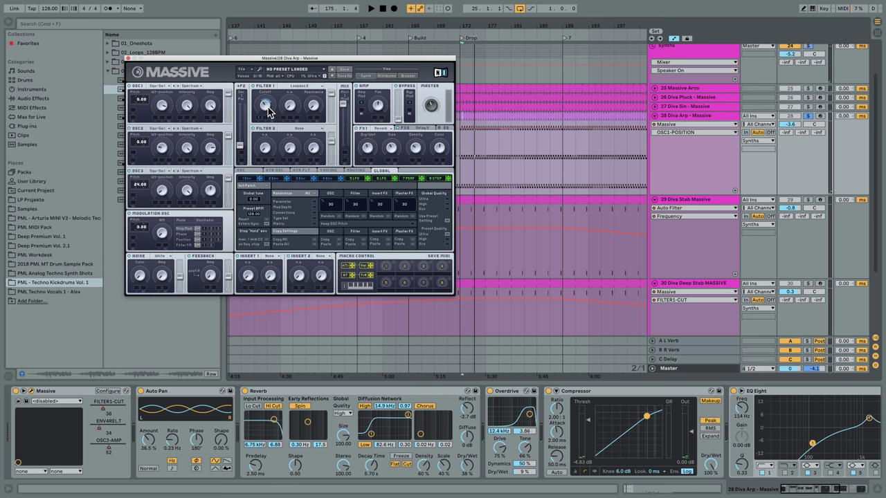
Step: Play the arp while adjusting Massive's Filter 1 Cutoff so its FILTER1-CUT automation lane shows, and close the patch window
{"action": "key", "text": "space"}
{"action": "left_click_drag", "start_coordinate": [266, 106], "coordinate": [281, 77]}
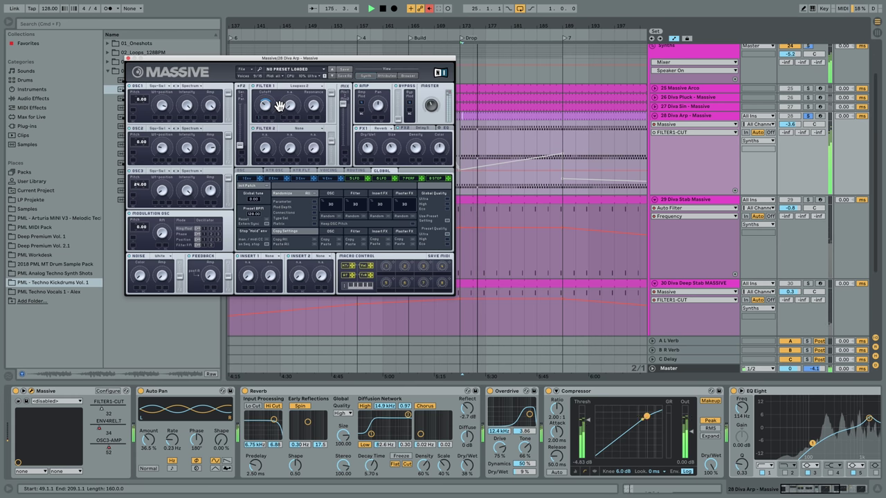
{"action": "left_click", "coordinate": [128, 60]}
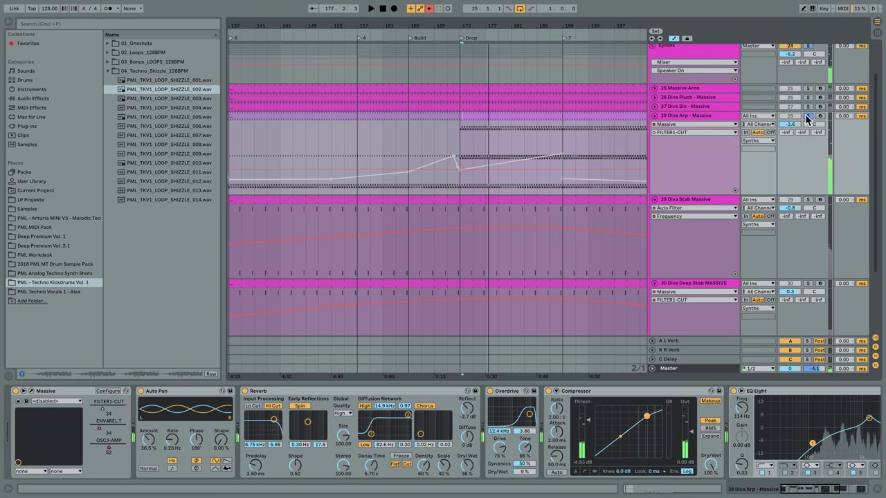
Step: Solo the 27 Diva Sin - Massive track, play it from the Drop, and unfold it
{"action": "left_click", "coordinate": [709, 106]}
{"action": "left_click", "coordinate": [808, 106]}
{"action": "key", "text": "space"}
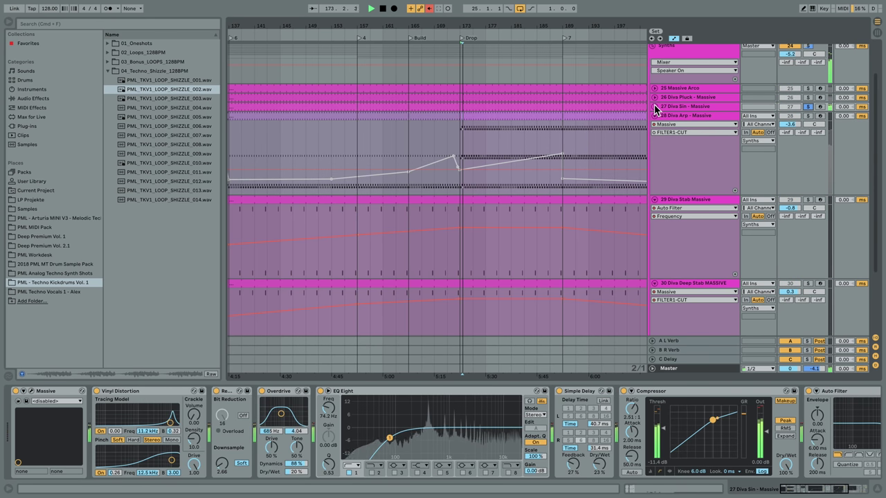
{"action": "left_click", "coordinate": [654, 107]}
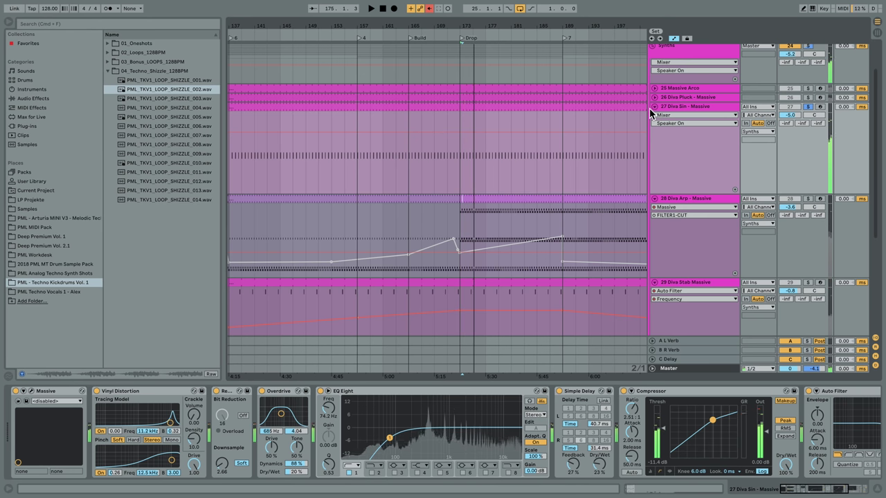
{"action": "left_click", "coordinate": [685, 107]}
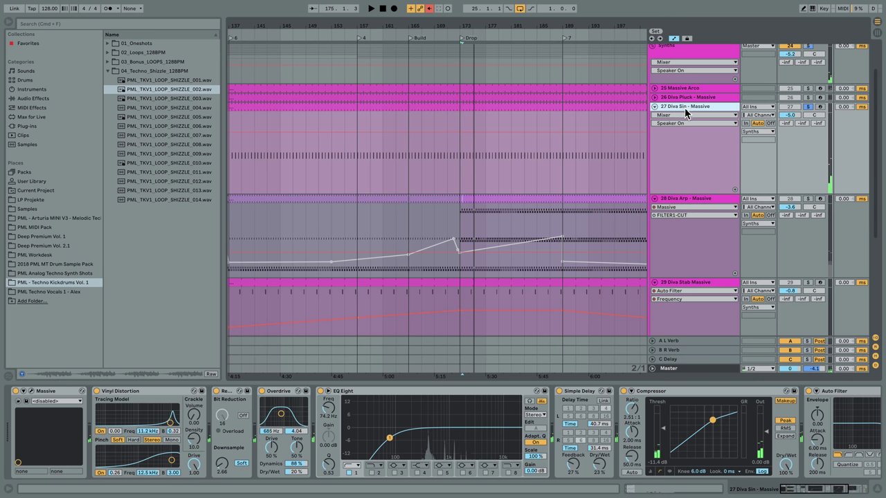
Step: Examine the 27 Diva Sin track's Massive patch, effects chain and MIDI clip notes
{"action": "left_click", "coordinate": [31, 391]}
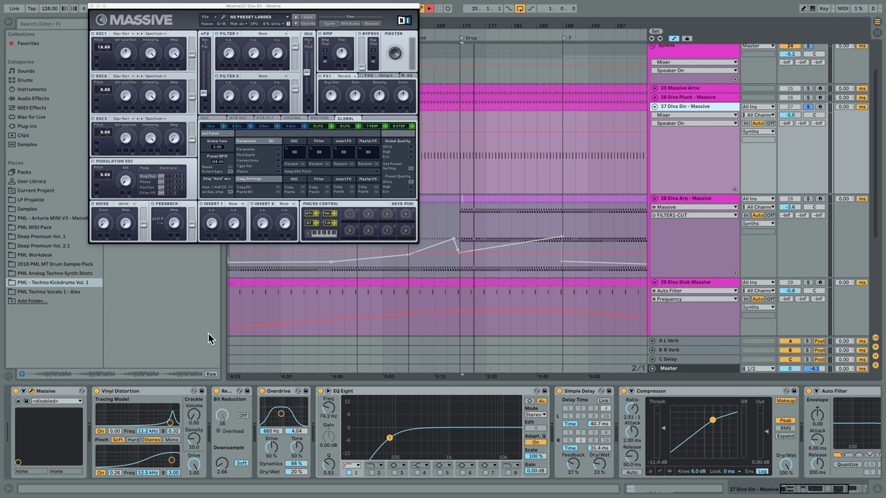
{"action": "left_click", "coordinate": [835, 493]}
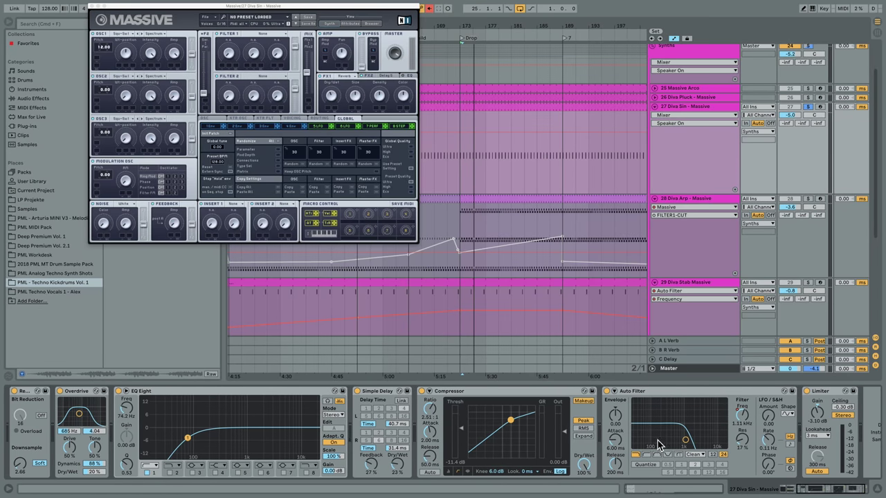
{"action": "left_click", "coordinate": [520, 106]}
{"action": "double_click", "coordinate": [521, 106]}
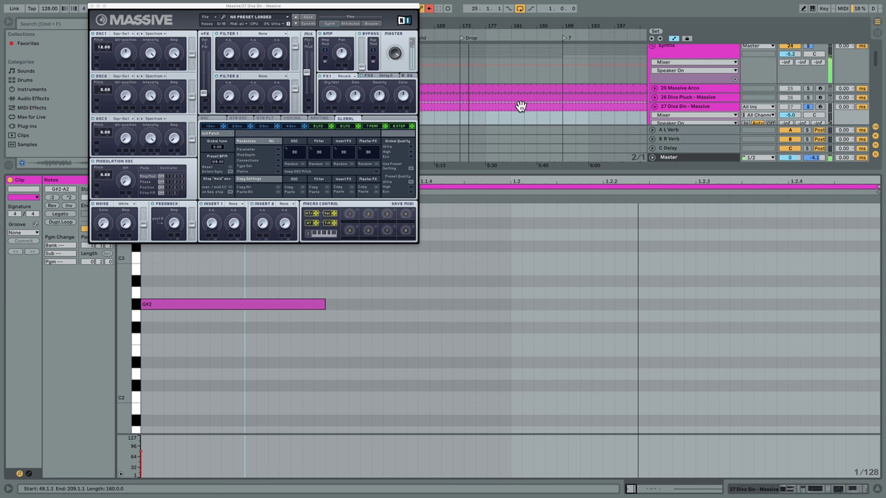
{"action": "left_click", "coordinate": [875, 492]}
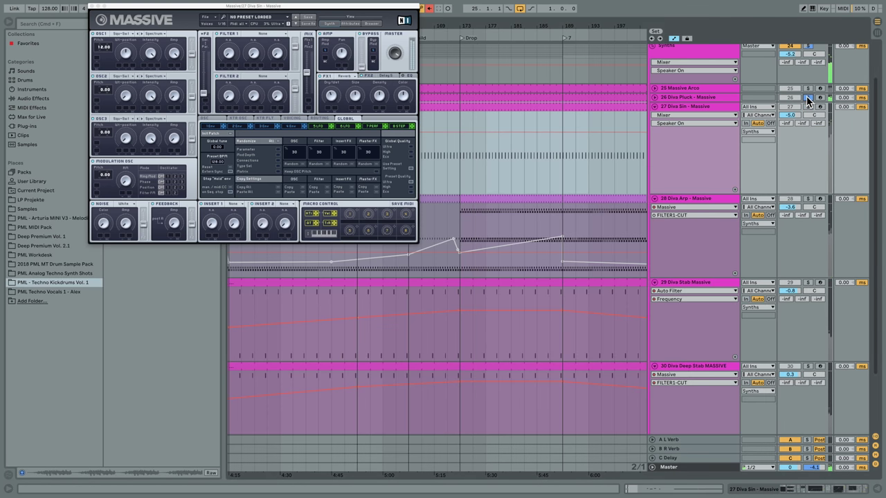
Step: Unfold the soloed 26 Diva Pluck - Massive track and play it from bar 173, first alone and then with 27 Diva Sin
{"action": "left_click", "coordinate": [654, 97]}
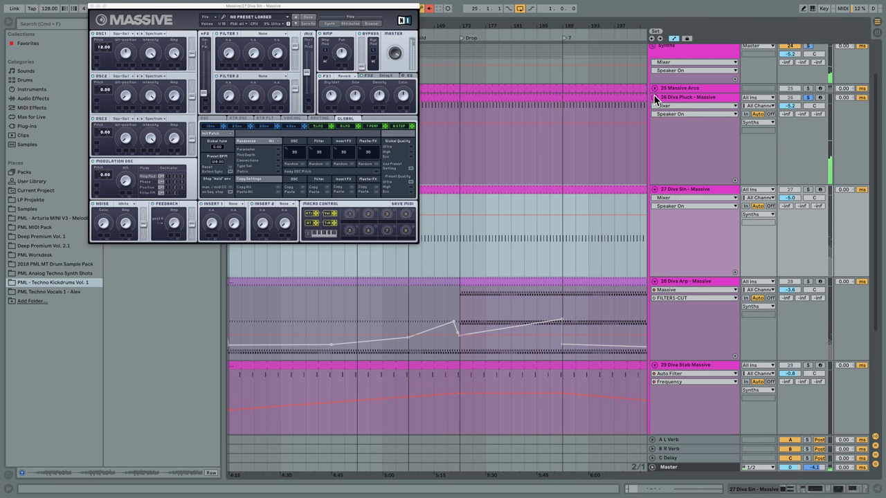
{"action": "left_click", "coordinate": [462, 118]}
{"action": "key", "text": "space"}
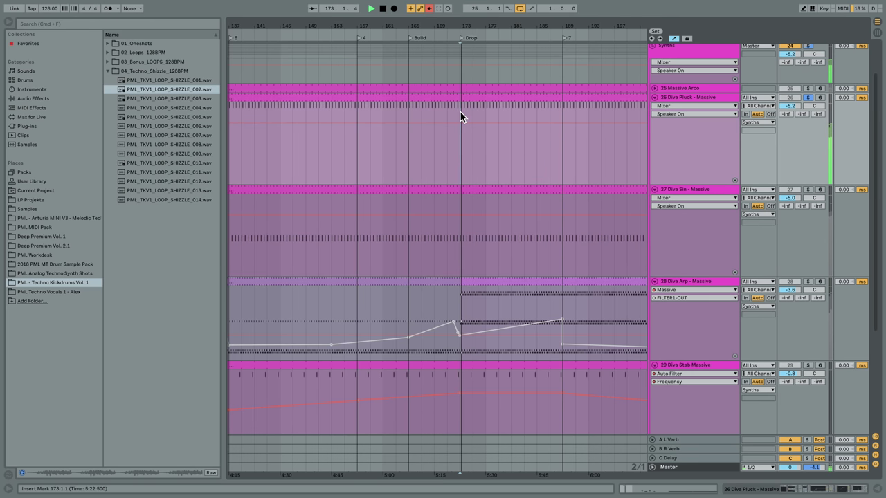
{"action": "left_click_drag", "start_coordinate": [466, 25], "coordinate": [468, 89]}
{"action": "key", "text": "space"}
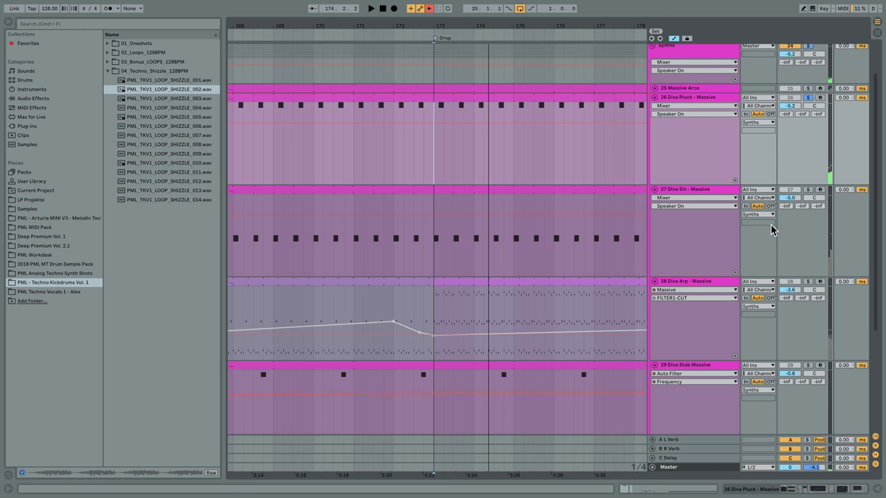
{"action": "left_click", "coordinate": [807, 189]}
{"action": "key", "text": "space"}
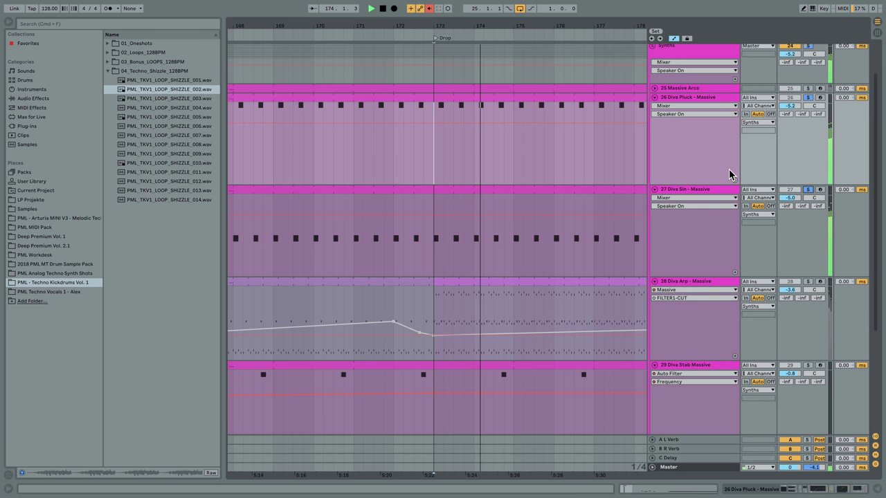
Step: Unfold and solo 25 Massive Arco, and play it alone and together with the Diva Pluck and Diva Sin tracks
{"action": "left_click", "coordinate": [656, 88]}
{"action": "left_click", "coordinate": [807, 89]}
{"action": "key", "text": "space"}
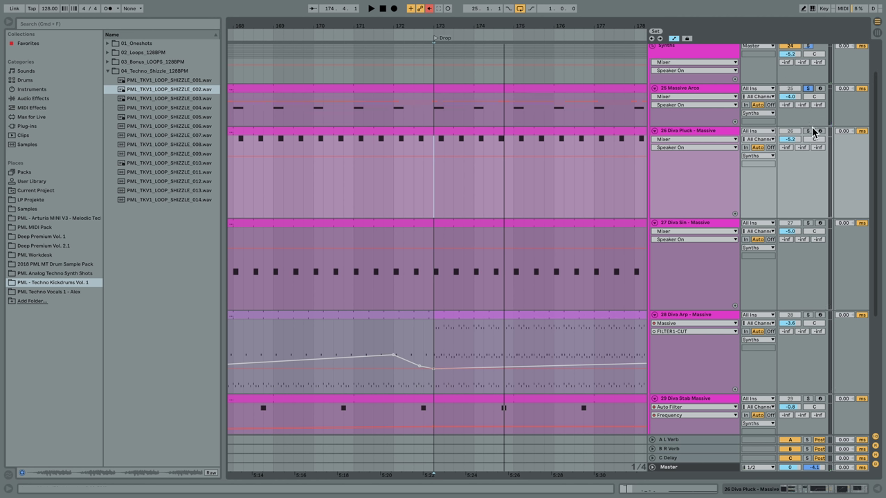
{"action": "left_click", "coordinate": [808, 223]}
{"action": "left_click_drag", "start_coordinate": [392, 25], "coordinate": [301, 26]}
{"action": "key", "text": "space"}
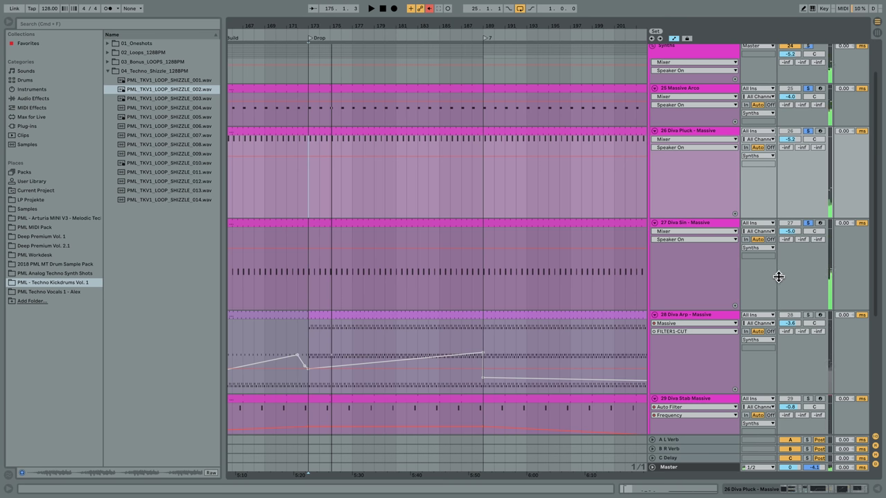
Step: Examine the arp's FILTER1-CUT automation across the whole arrangement, and fold the Synths group with its solos cleared
{"action": "left_click_drag", "start_coordinate": [422, 31], "coordinate": [482, 28]}
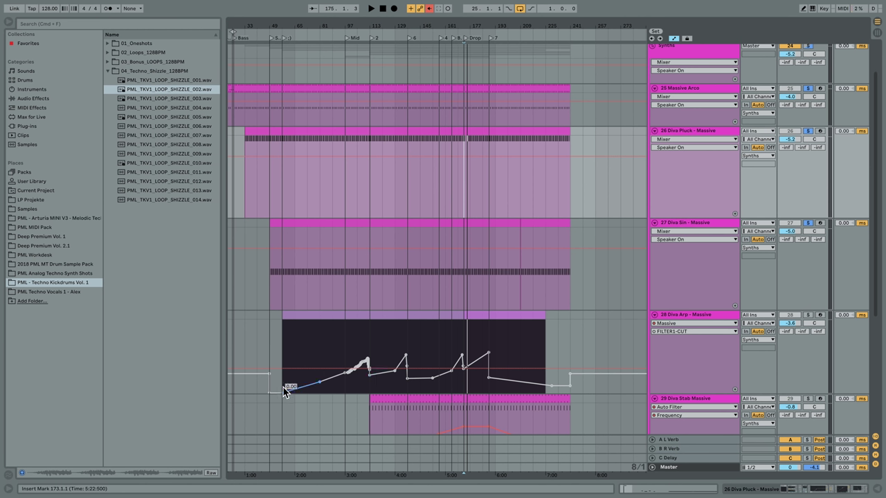
{"action": "left_click_drag", "start_coordinate": [360, 366], "coordinate": [387, 374]}
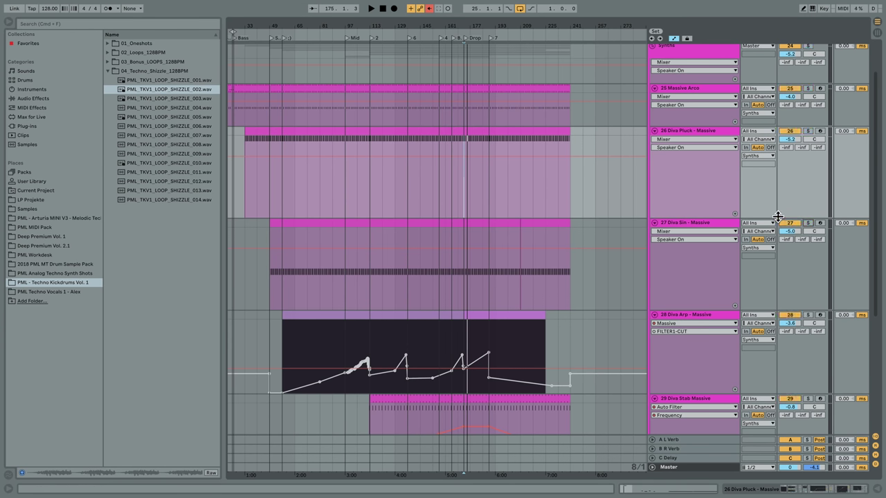
{"action": "scroll", "coordinate": [783, 229], "scroll_direction": "up", "scroll_amount": 3}
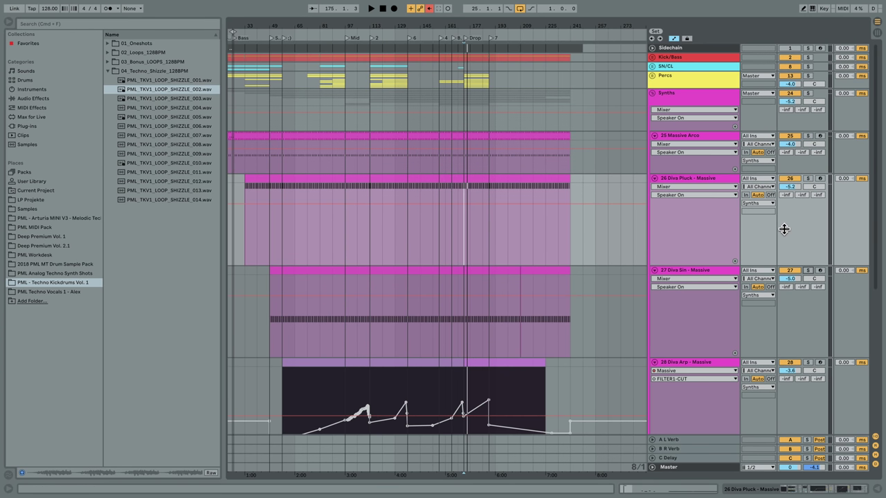
{"action": "left_click", "coordinate": [652, 94]}
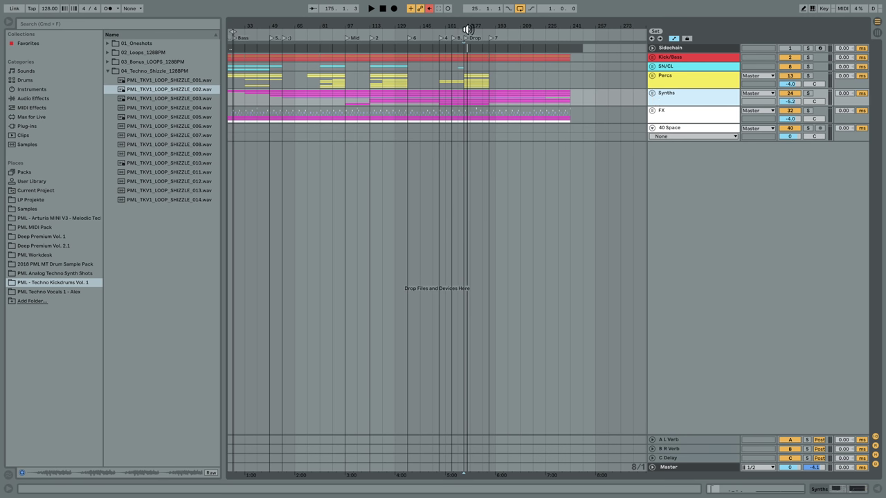
Step: Play the full mix from the Build at bar 165 through the Drop, unfolding and refolding the Percs group along the way
{"action": "left_click", "coordinate": [651, 74]}
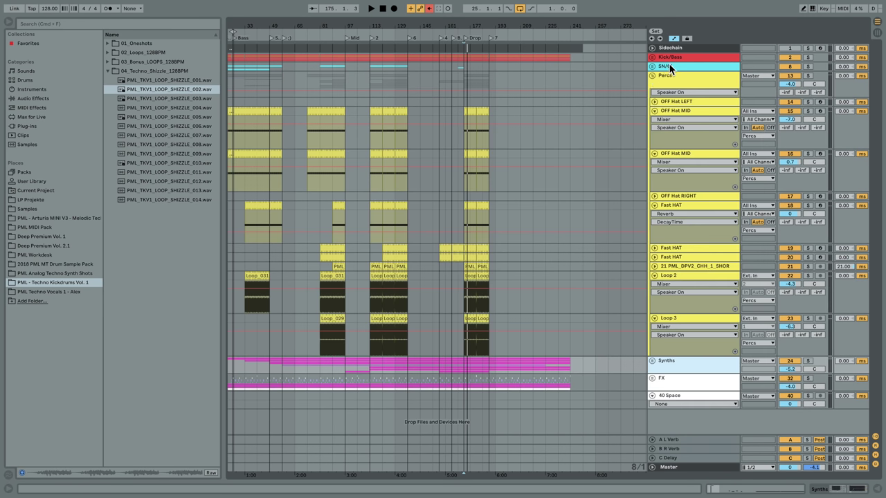
{"action": "left_click", "coordinate": [451, 72]}
{"action": "key", "text": "space"}
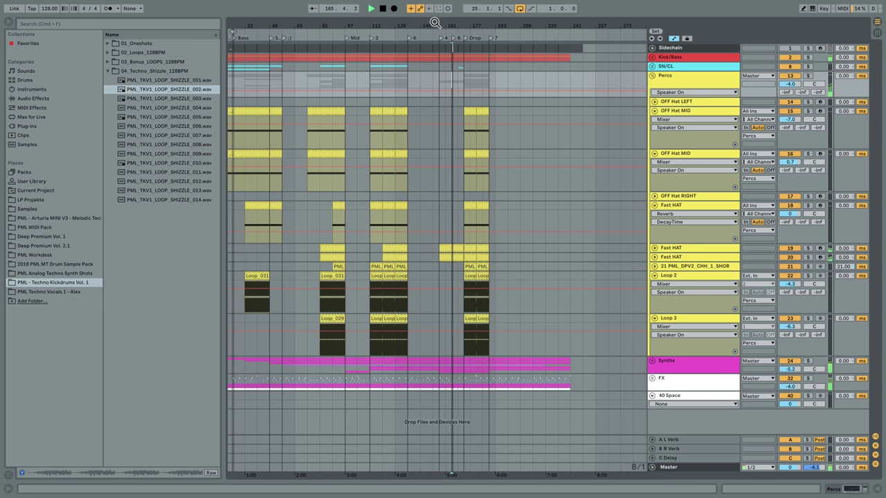
{"action": "left_click_drag", "start_coordinate": [466, 26], "coordinate": [467, 66]}
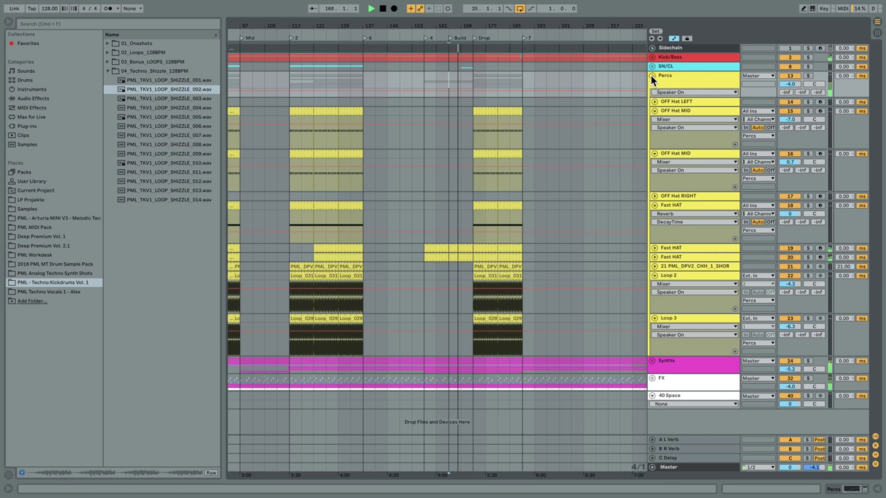
{"action": "left_click", "coordinate": [650, 75]}
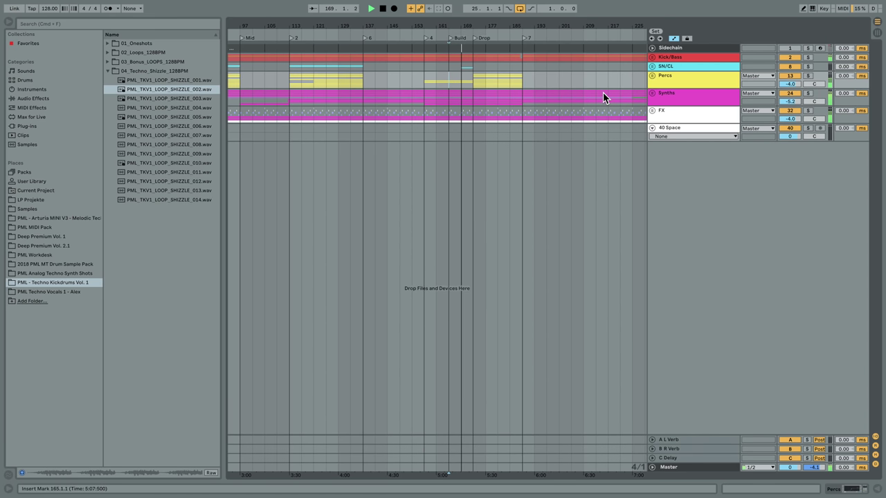
{"action": "left_click_drag", "start_coordinate": [477, 26], "coordinate": [479, 23]}
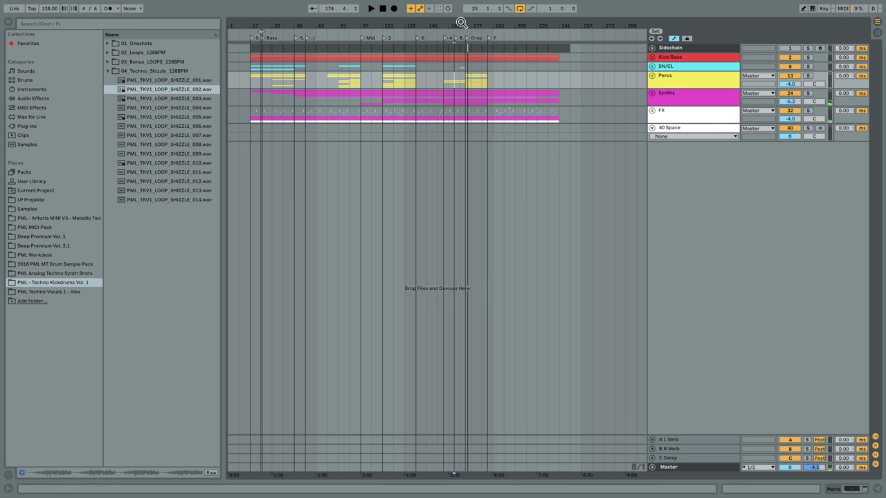
{"action": "left_click_drag", "start_coordinate": [463, 20], "coordinate": [463, 111]}
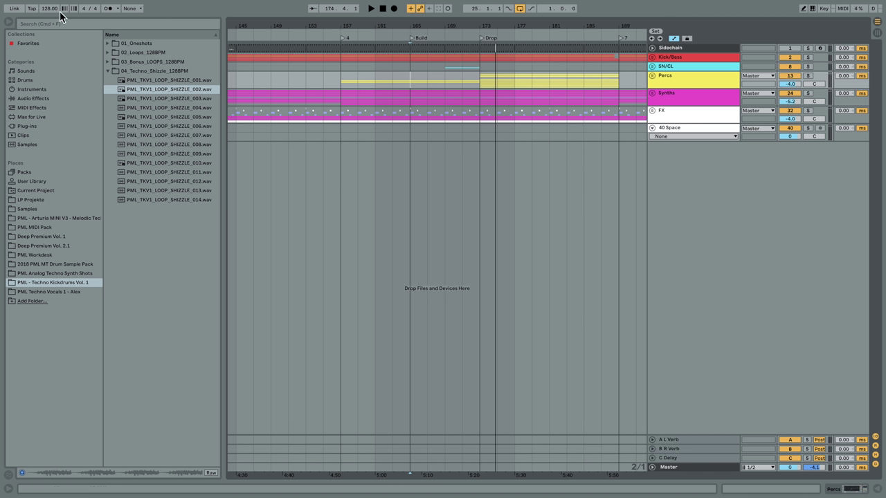
Step: Play the outro from bar 209 and from bar 225, and select bars 225 to 241 on the Percs group
{"action": "left_click_drag", "start_coordinate": [468, 26], "coordinate": [466, 1]}
{"action": "left_click", "coordinate": [520, 81]}
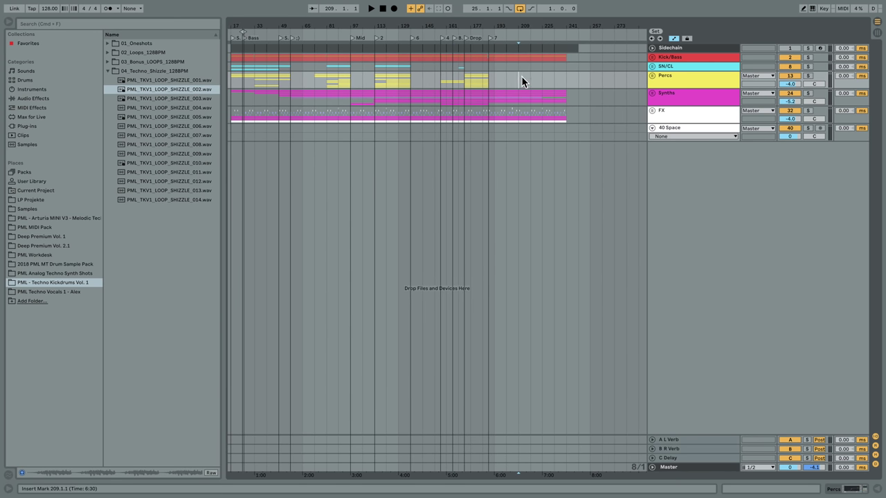
{"action": "key", "text": "space"}
{"action": "left_click_drag", "start_coordinate": [524, 28], "coordinate": [523, 15]}
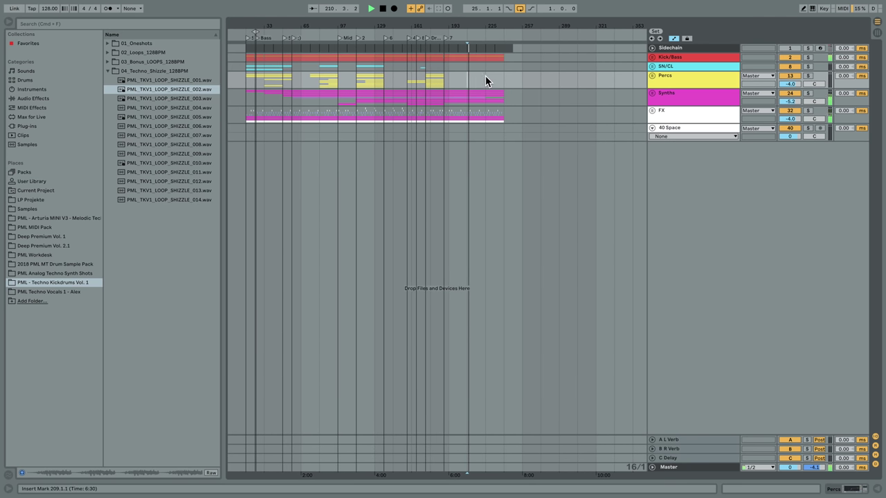
{"action": "left_click", "coordinate": [485, 79]}
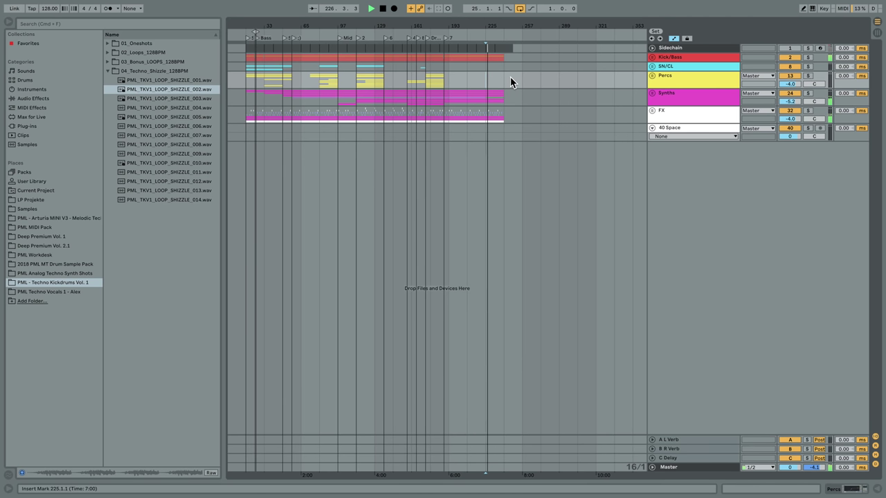
{"action": "key", "text": "space"}
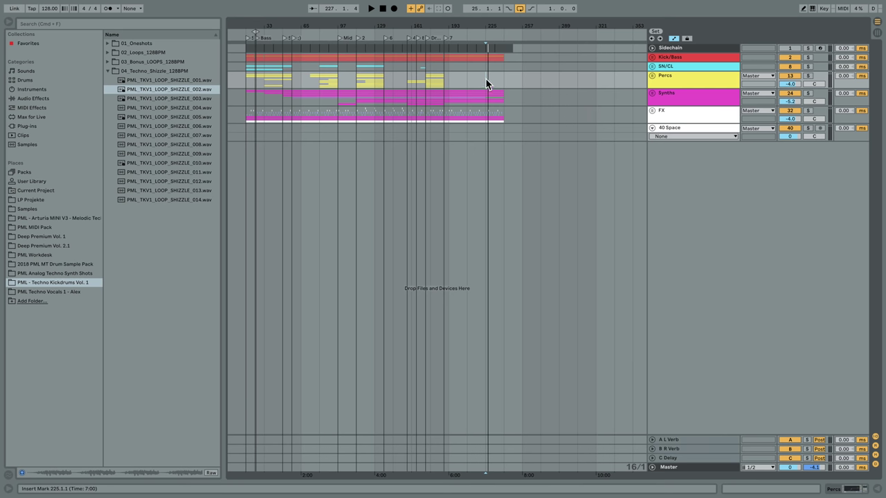
{"action": "left_click_drag", "start_coordinate": [486, 79], "coordinate": [500, 78]}
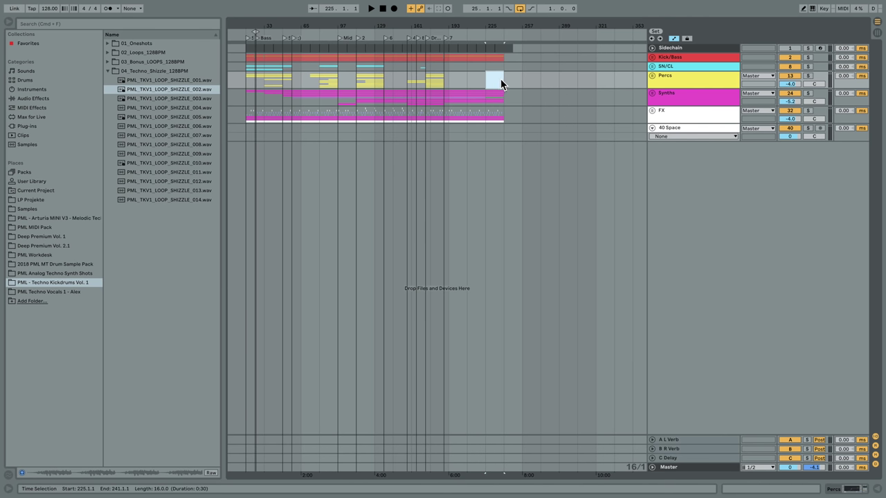
Step: Play the arrangement from bar 17, and extend the loop brace to span bars 17 to 241
{"action": "left_click", "coordinate": [246, 80]}
{"action": "key", "text": "space"}
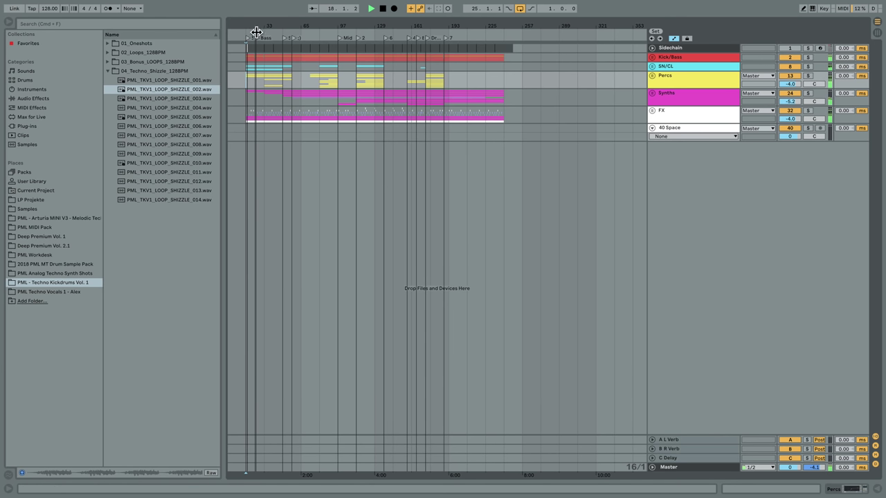
{"action": "left_click_drag", "start_coordinate": [256, 32], "coordinate": [492, 32]}
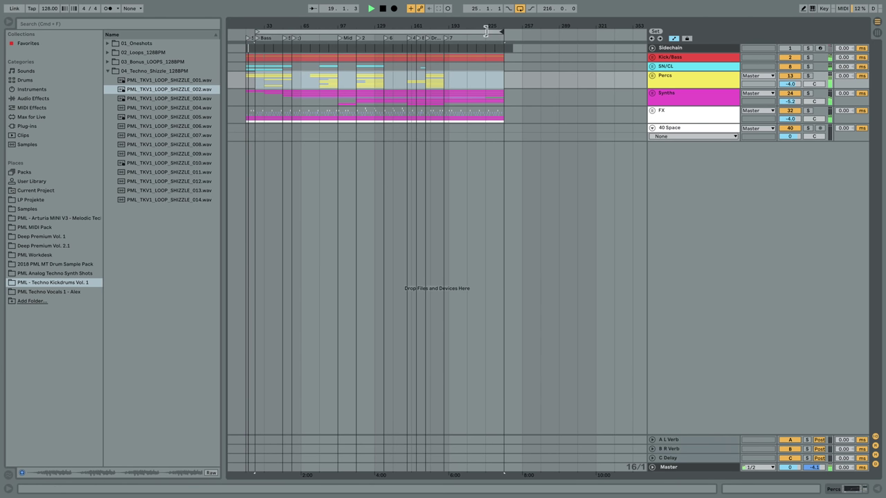
{"action": "left_click_drag", "start_coordinate": [261, 31], "coordinate": [250, 31]}
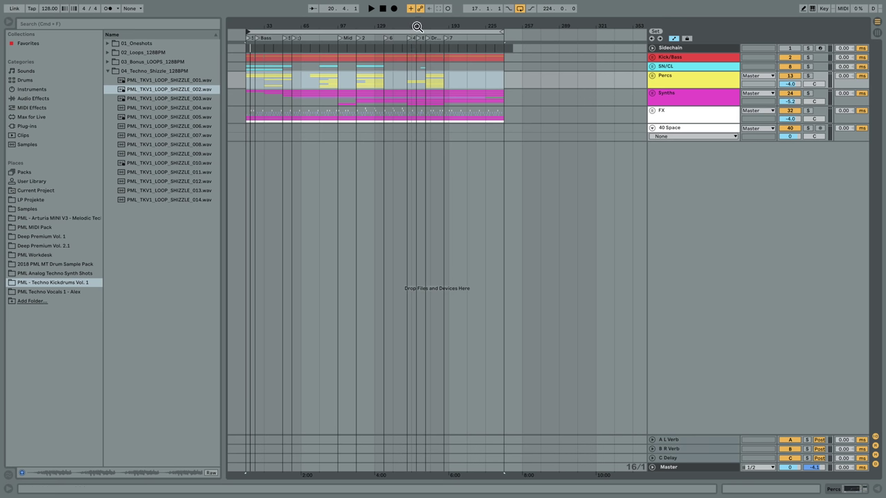
{"action": "left_click_drag", "start_coordinate": [417, 24], "coordinate": [470, 23]}
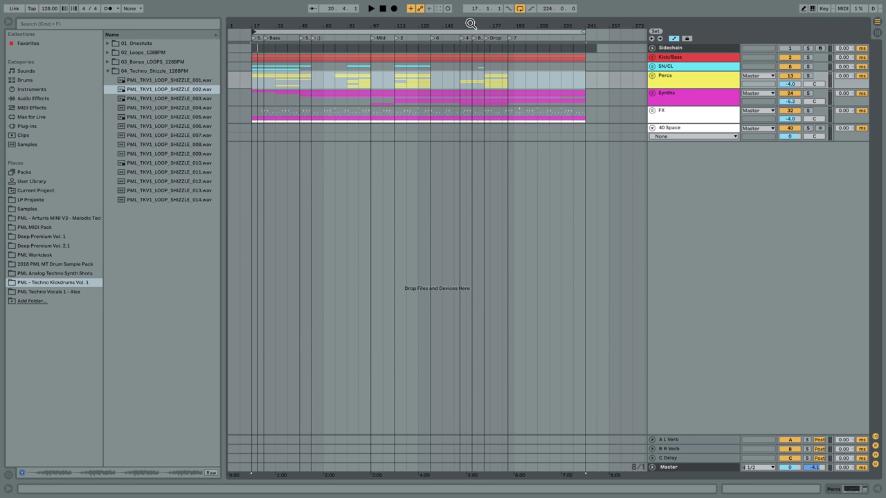
{"action": "key", "text": "space"}
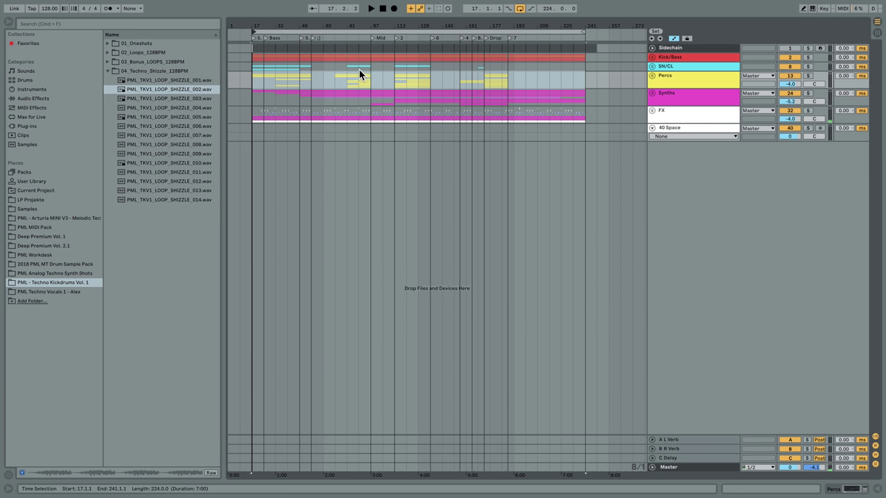
Step: Play the mix from bar 89 with the Synths and Kick/Bass groups unfolded, continuing from locator 2
{"action": "left_click", "coordinate": [358, 69]}
{"action": "key", "text": "space"}
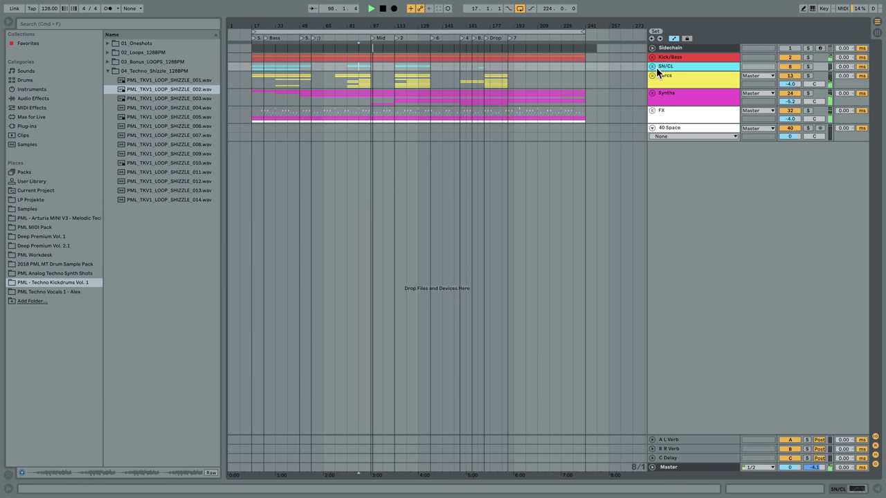
{"action": "left_click", "coordinate": [652, 93]}
{"action": "left_click_drag", "start_coordinate": [387, 25], "coordinate": [430, 25]}
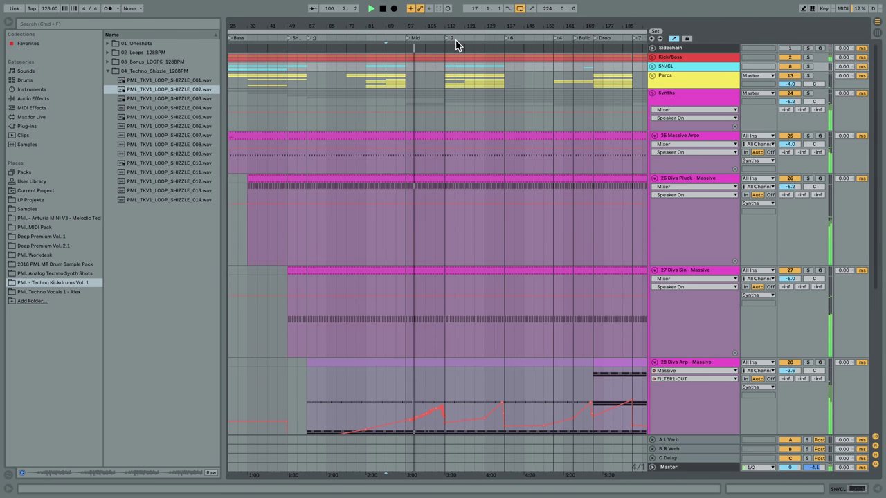
{"action": "left_click", "coordinate": [652, 57]}
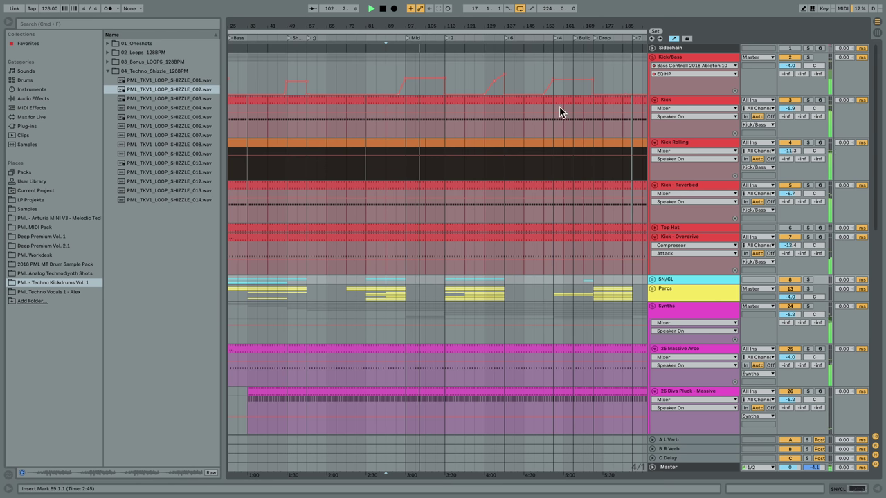
{"action": "scroll", "coordinate": [557, 217], "scroll_direction": "down", "scroll_amount": 10}
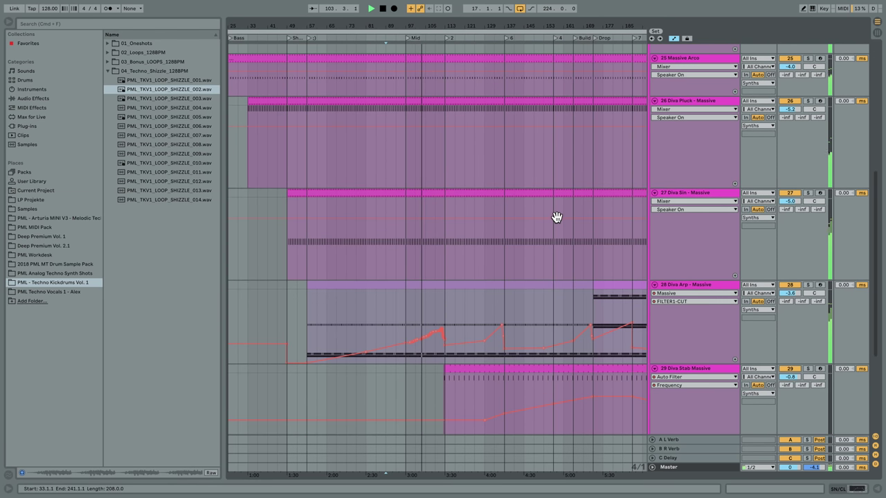
{"action": "scroll", "coordinate": [556, 217], "scroll_direction": "up", "scroll_amount": 8}
{"action": "left_click", "coordinate": [448, 38]}
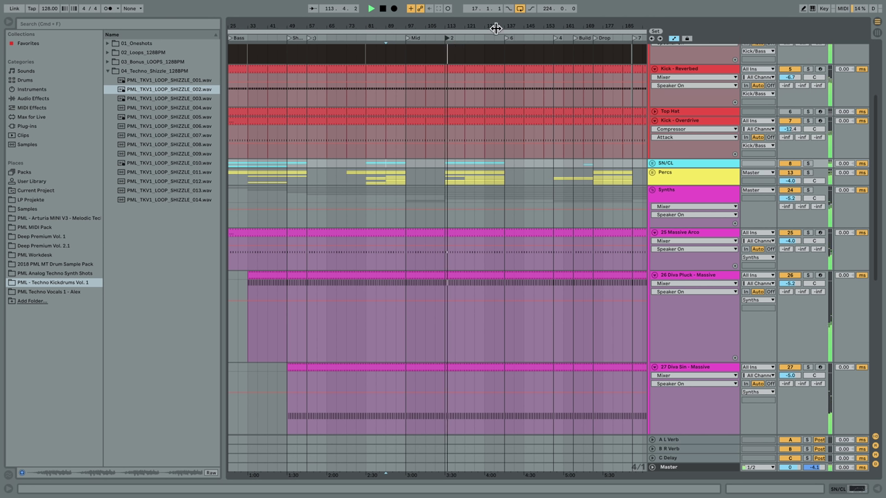
Step: Set the global quantization to 1 Bar, and continue playback from locator 6
{"action": "left_click", "coordinate": [130, 8]}
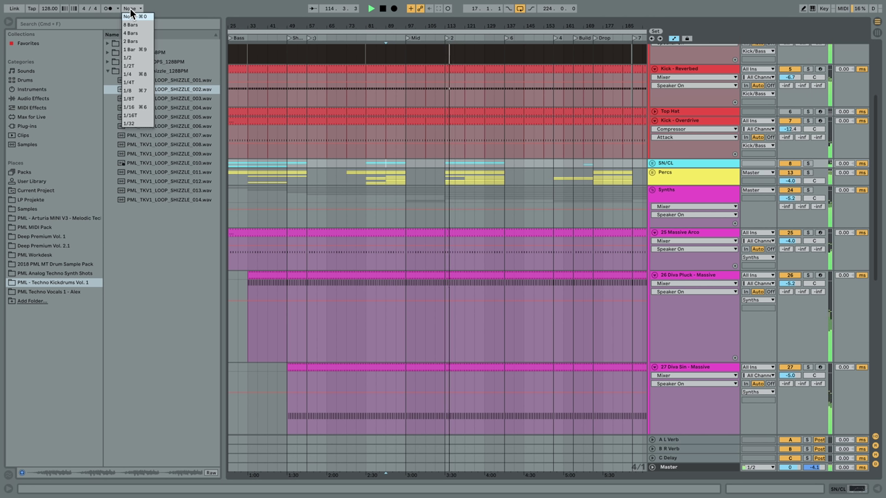
{"action": "left_click", "coordinate": [139, 50]}
{"action": "left_click_drag", "start_coordinate": [503, 25], "coordinate": [519, 15]}
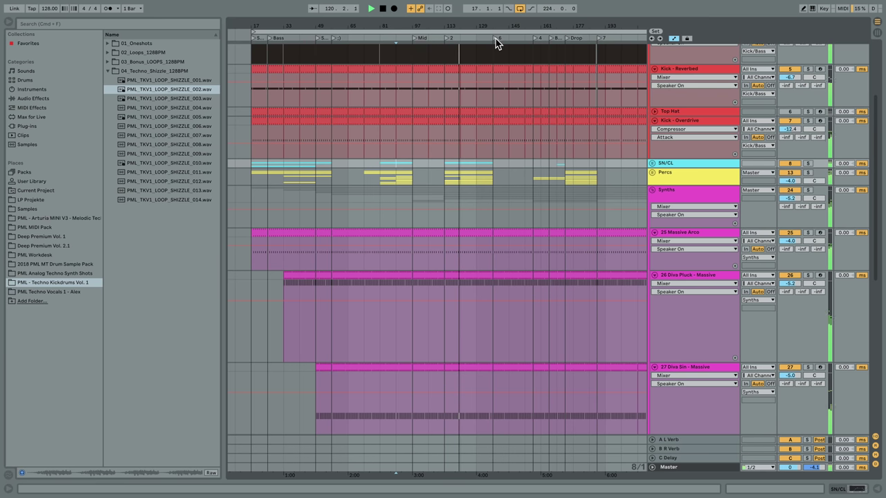
{"action": "left_click_drag", "start_coordinate": [498, 24], "coordinate": [433, 13]}
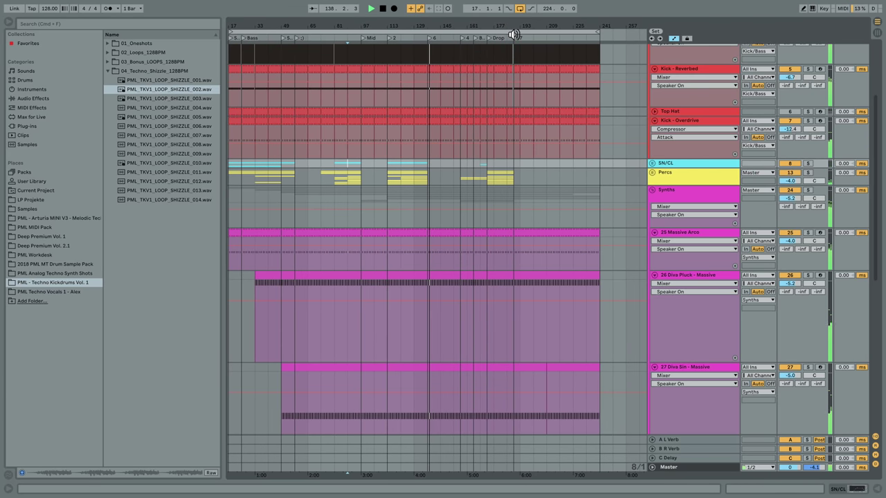
Step: Fold the Synths and Kick/Bass groups, and continue playback from locator 4
{"action": "left_click", "coordinate": [652, 191]}
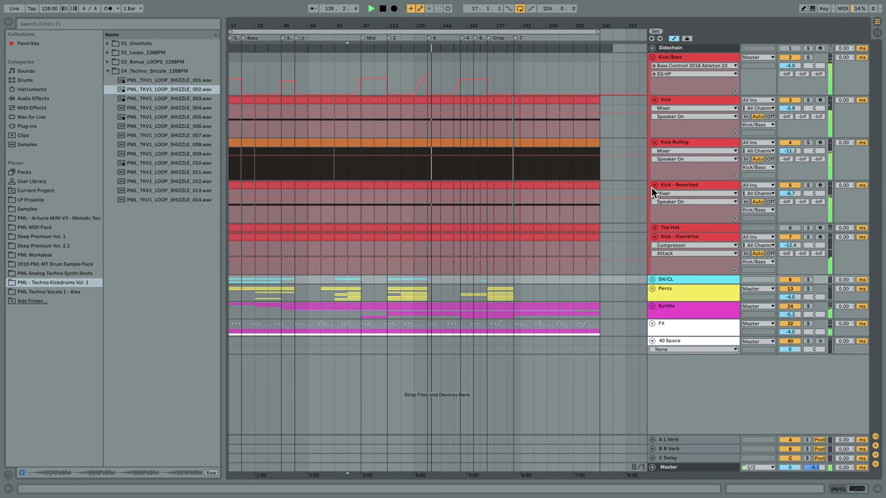
{"action": "left_click", "coordinate": [653, 57]}
{"action": "left_click_drag", "start_coordinate": [511, 27], "coordinate": [511, 21]}
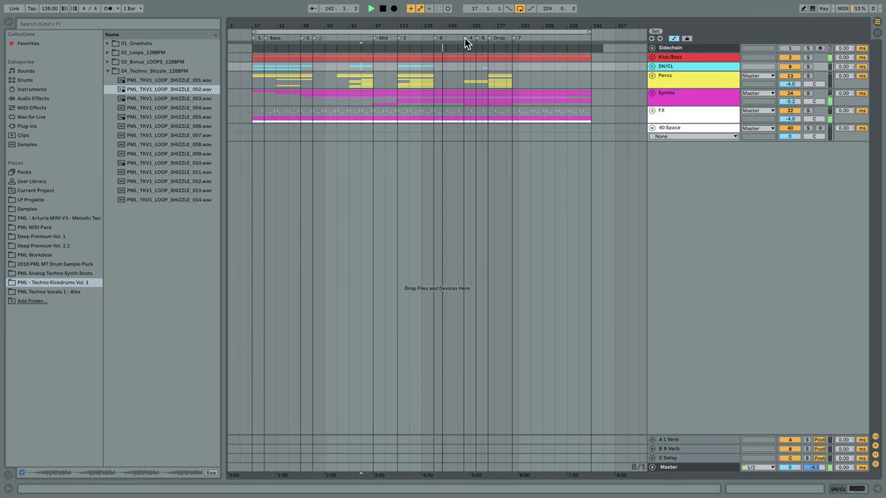
{"action": "left_click", "coordinate": [465, 38]}
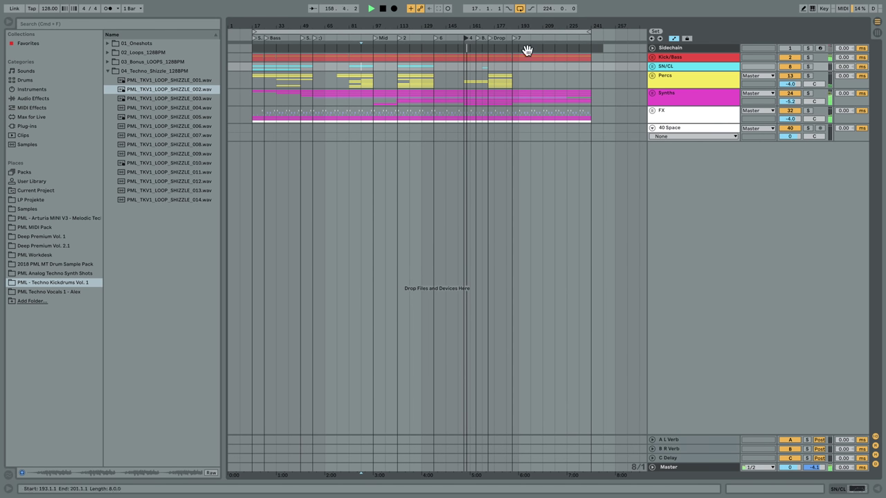
Step: Unfold the FX group and collapse its tracks from 33 Sweep in 1 through 37 Noise
{"action": "left_click", "coordinate": [652, 111]}
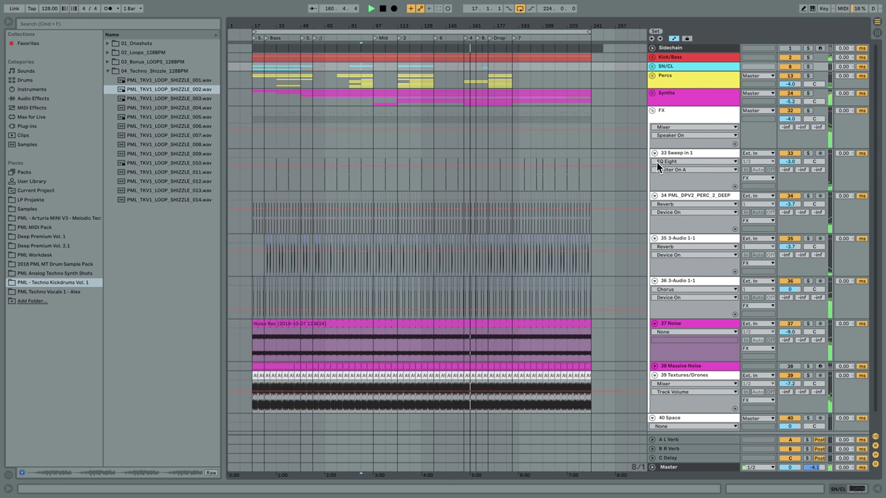
{"action": "left_click", "coordinate": [653, 154]}
{"action": "left_click", "coordinate": [654, 162]}
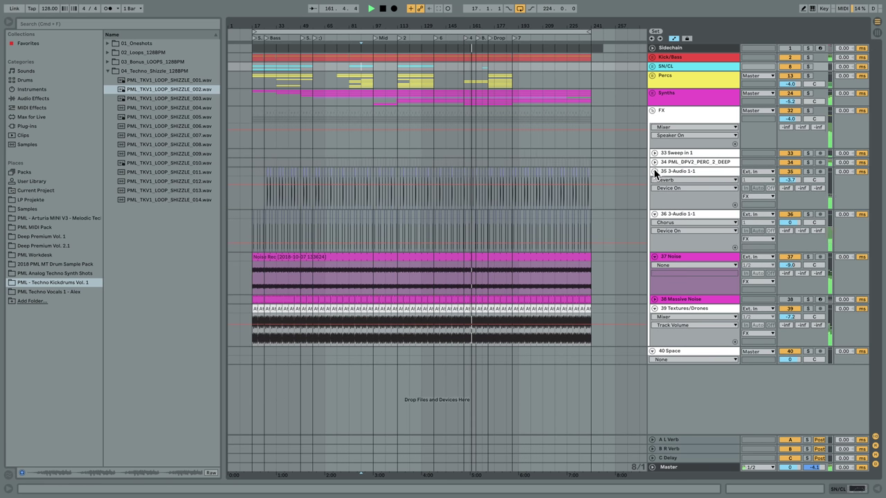
{"action": "left_click", "coordinate": [653, 170]}
{"action": "left_click", "coordinate": [654, 180]}
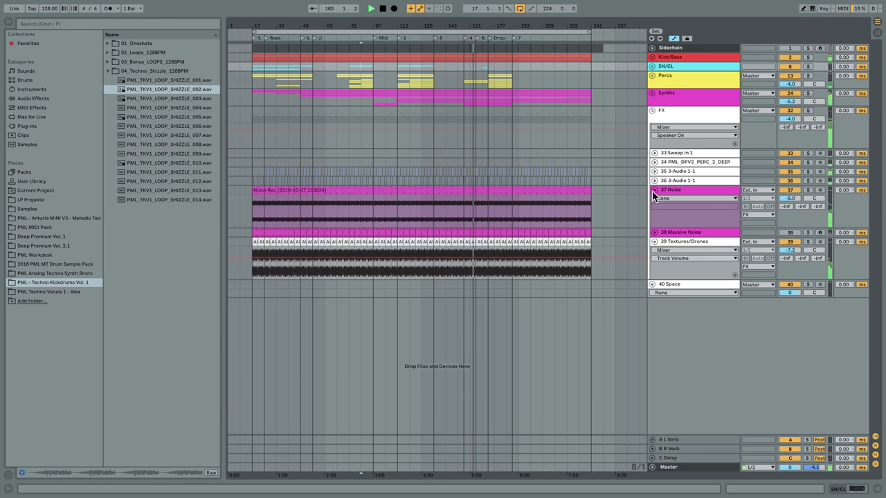
{"action": "left_click", "coordinate": [653, 190]}
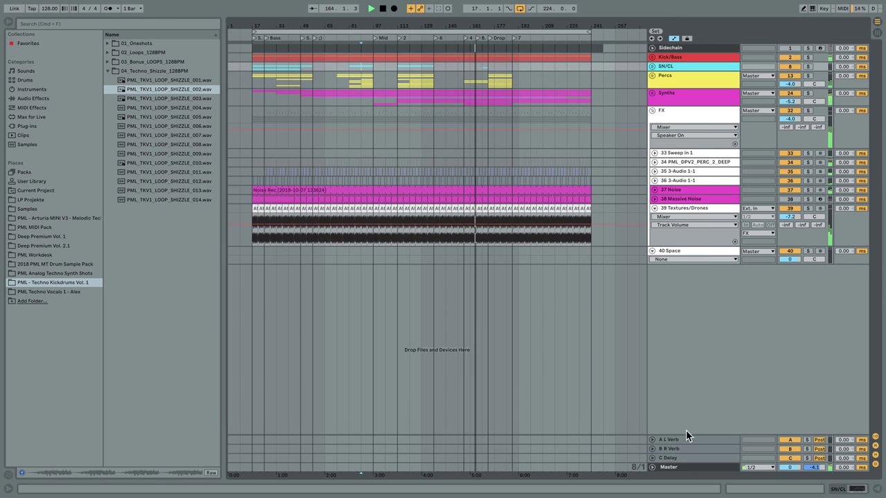
Step: Examine the Master track's effects chain from Utility through Spectrum during playback, and collapse the 39 Textures/Drones track
{"action": "double_click", "coordinate": [690, 468]}
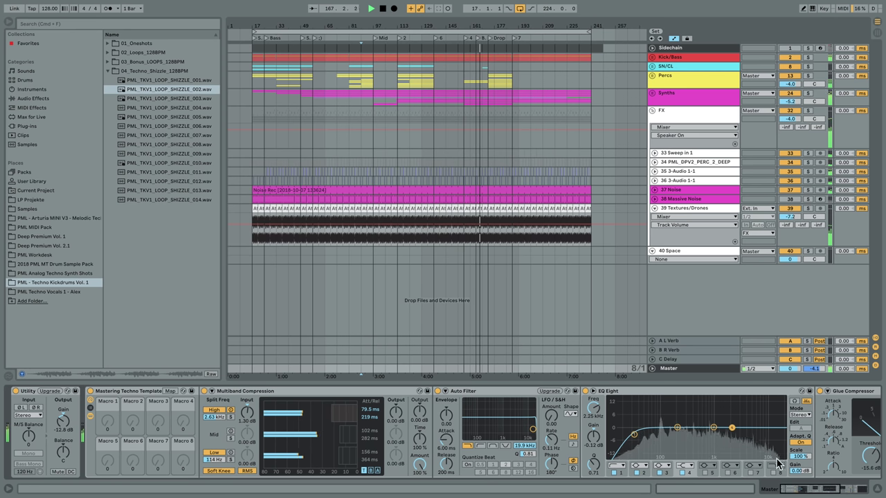
{"action": "left_click_drag", "start_coordinate": [806, 488], "coordinate": [834, 484]}
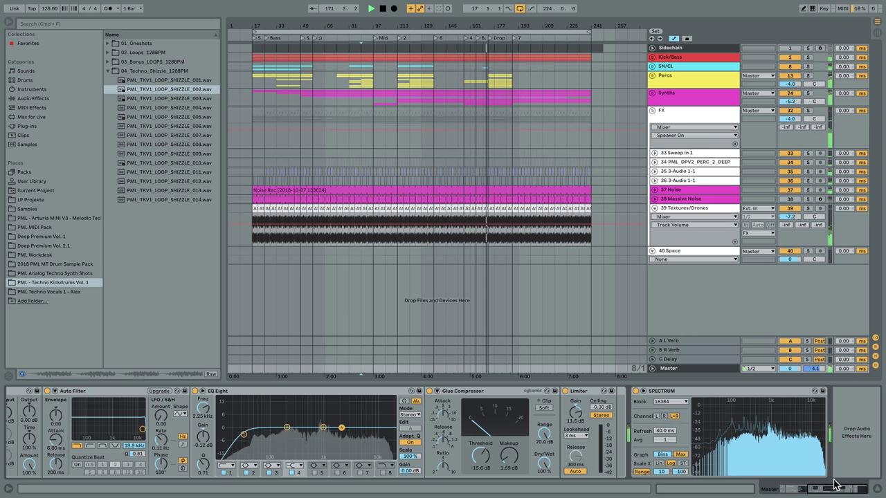
{"action": "mouse_move", "coordinate": [806, 453]}
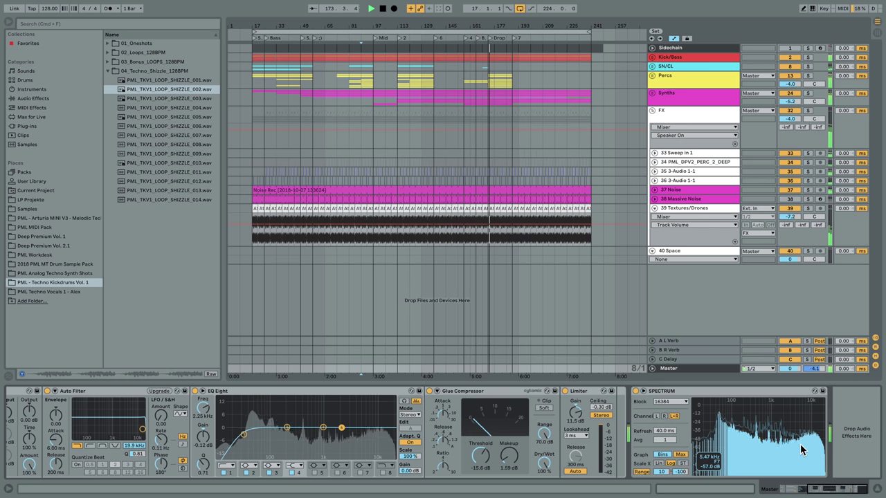
{"action": "left_click", "coordinate": [839, 489]}
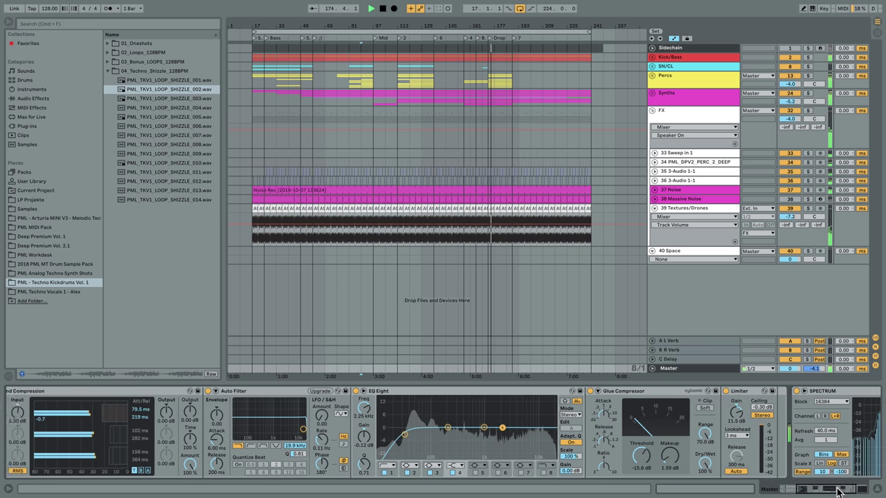
{"action": "left_click_drag", "start_coordinate": [837, 492], "coordinate": [819, 491]}
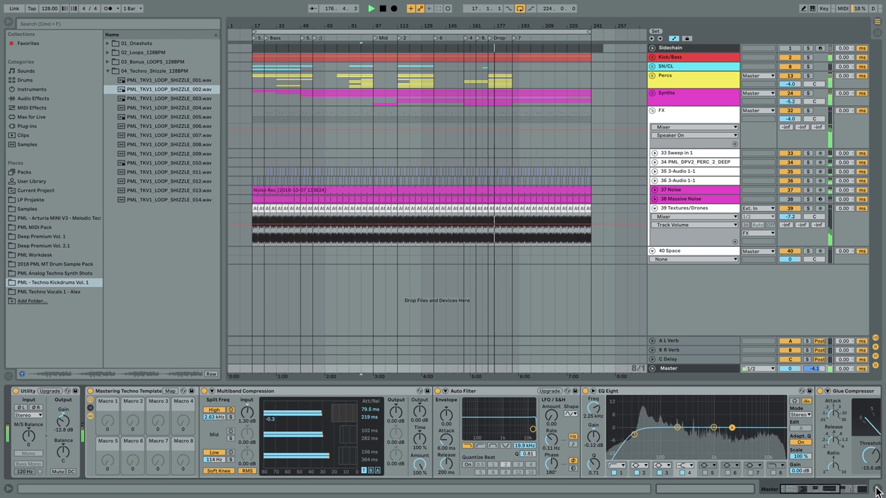
{"action": "left_click", "coordinate": [877, 489]}
{"action": "left_click", "coordinate": [654, 208]}
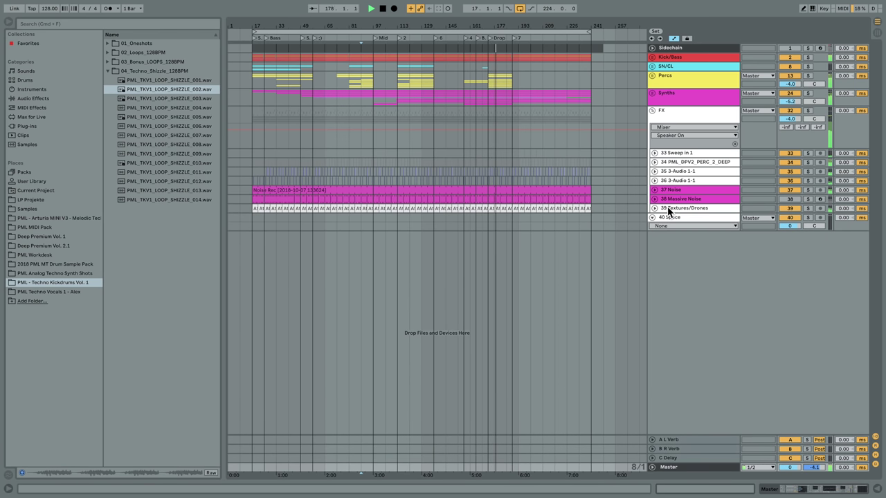